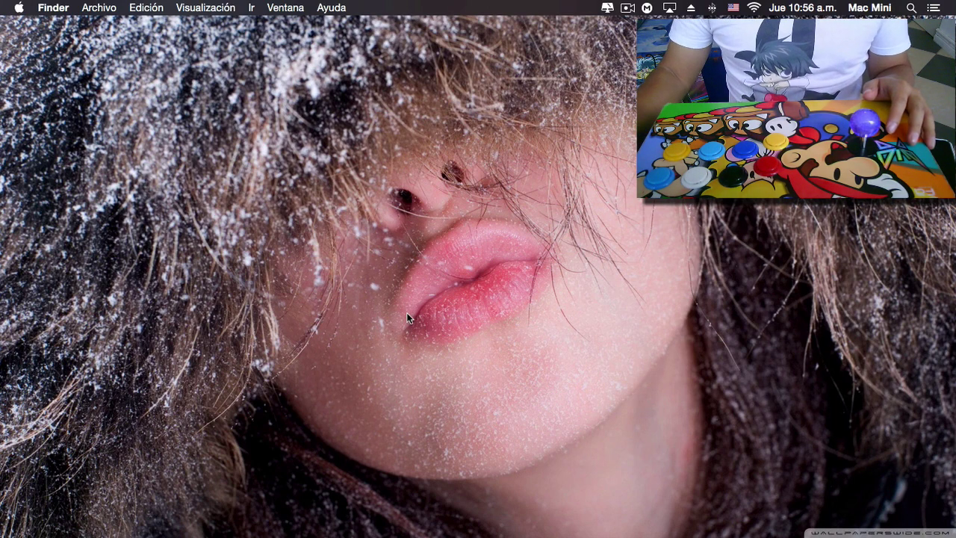
Open the App Store and bring up the Controllers Lite page from the search results for "controllers".
mouse_move(668, 531)
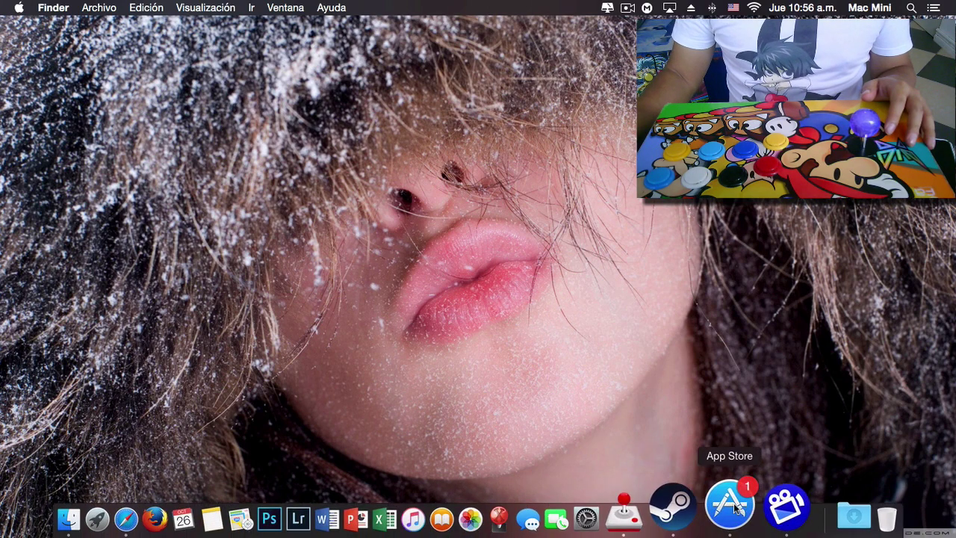
click(724, 508)
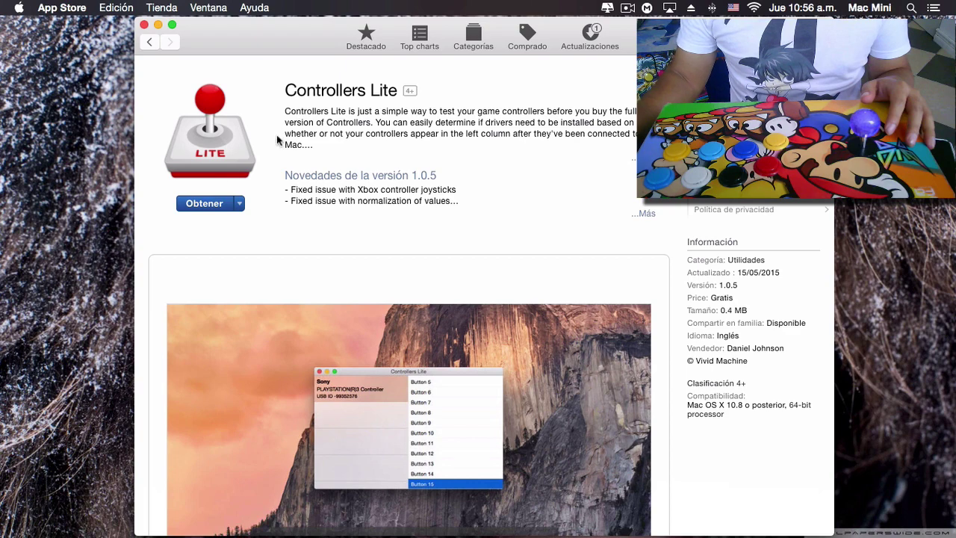
click(364, 39)
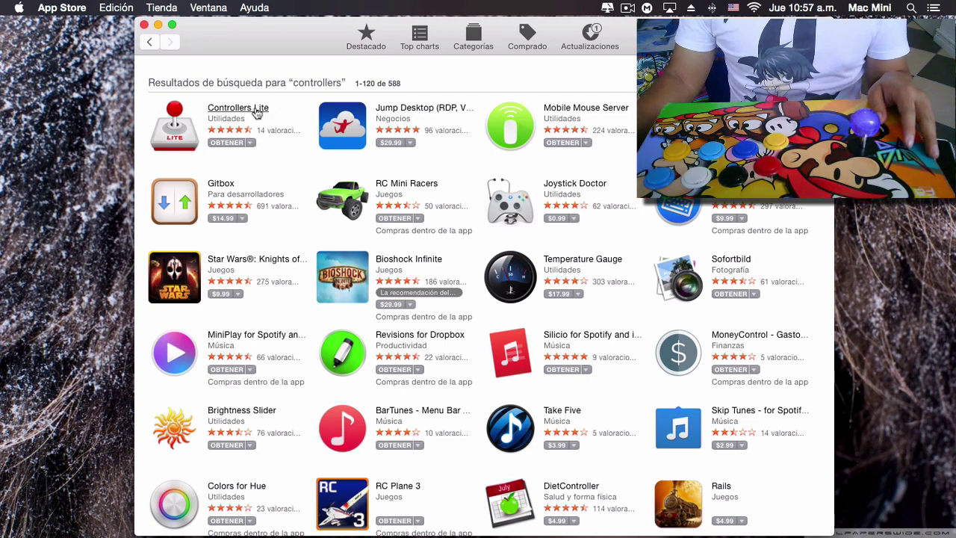
click(257, 111)
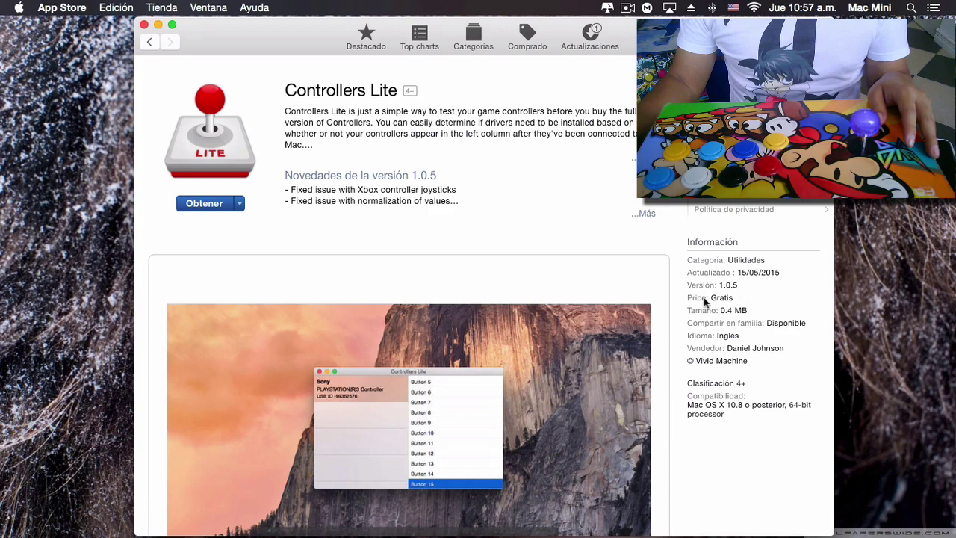
Examine the Controllers Lite page, including its screenshots, customer ratings and user reviews.
scroll(568, 261, down, 10)
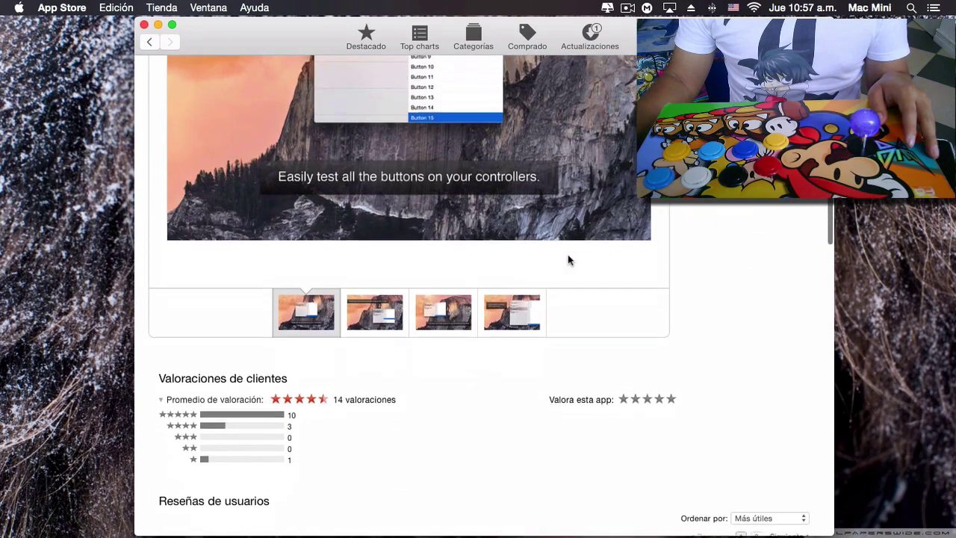
scroll(471, 291, down, 3)
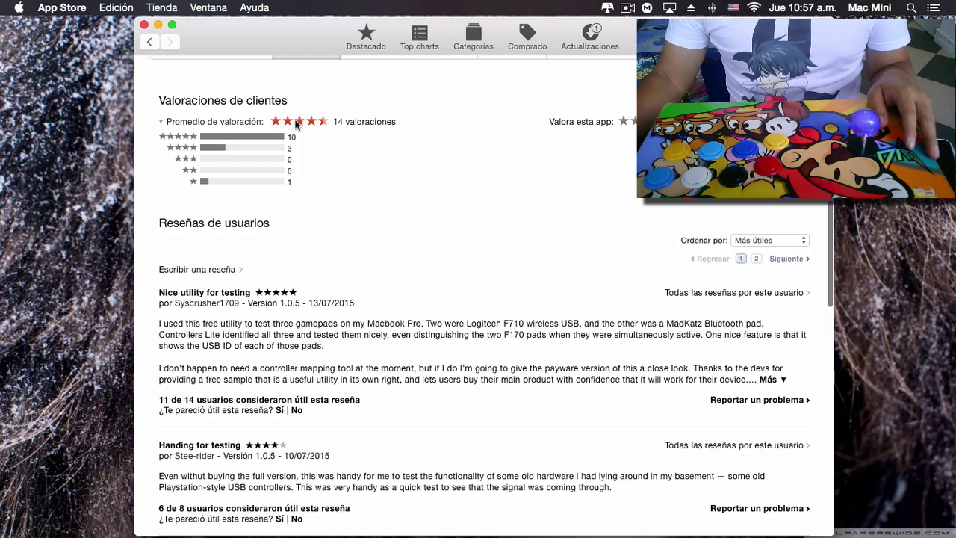
scroll(378, 281, down, 5)
scroll(378, 281, down, 10)
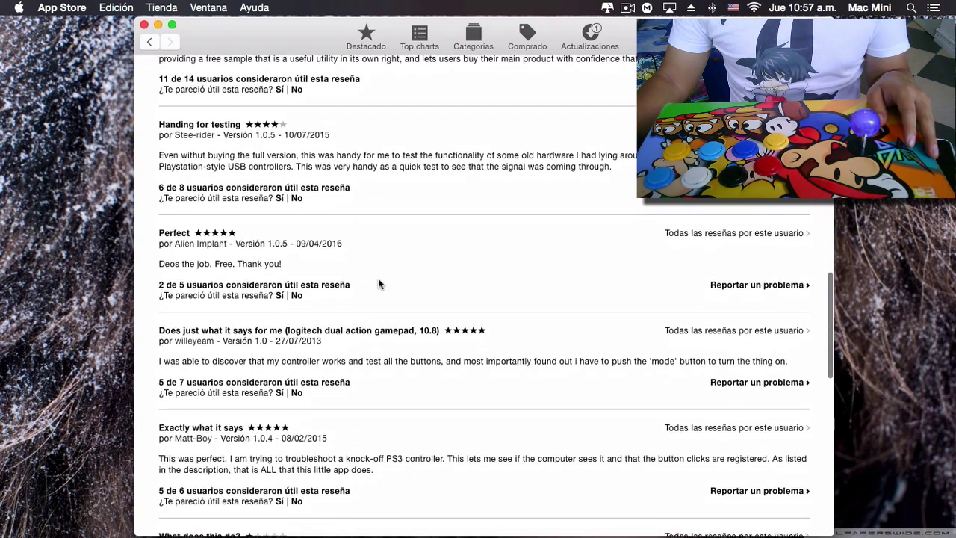
scroll(379, 282, up, 15)
scroll(378, 282, up, 10)
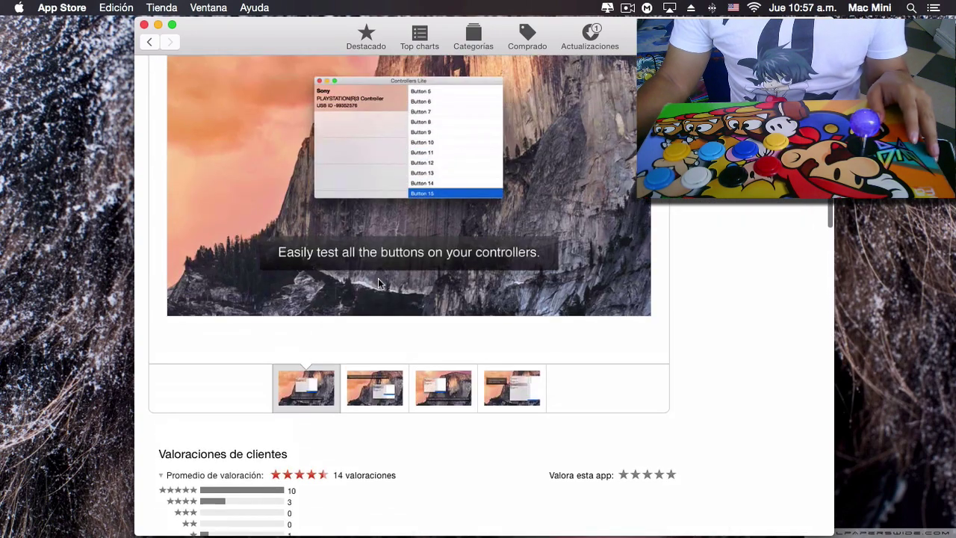
scroll(378, 282, down, 20)
scroll(378, 283, down, 10)
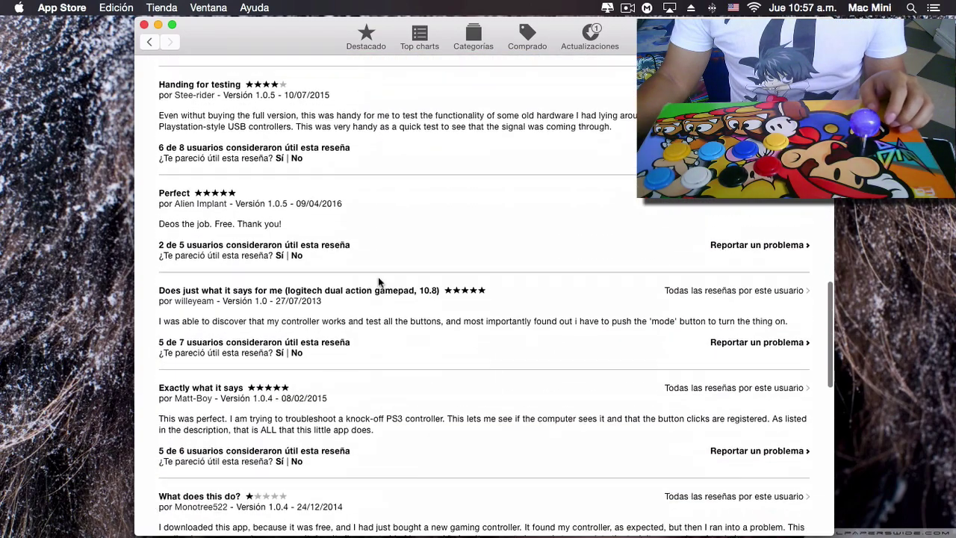
scroll(380, 282, up, 20)
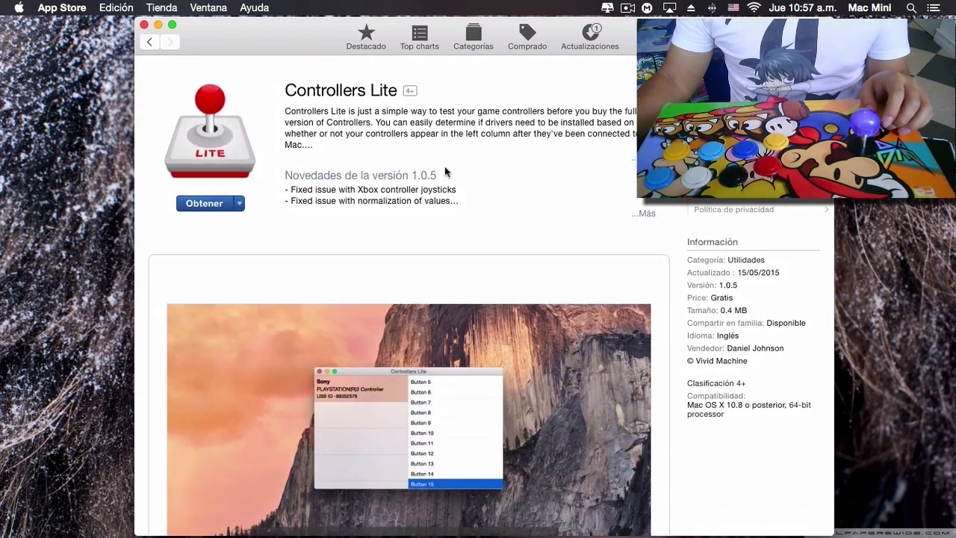
Switch to Safari and look over the full Controllers app's product page on vividmachine.com.
mouse_move(251, 523)
click(187, 516)
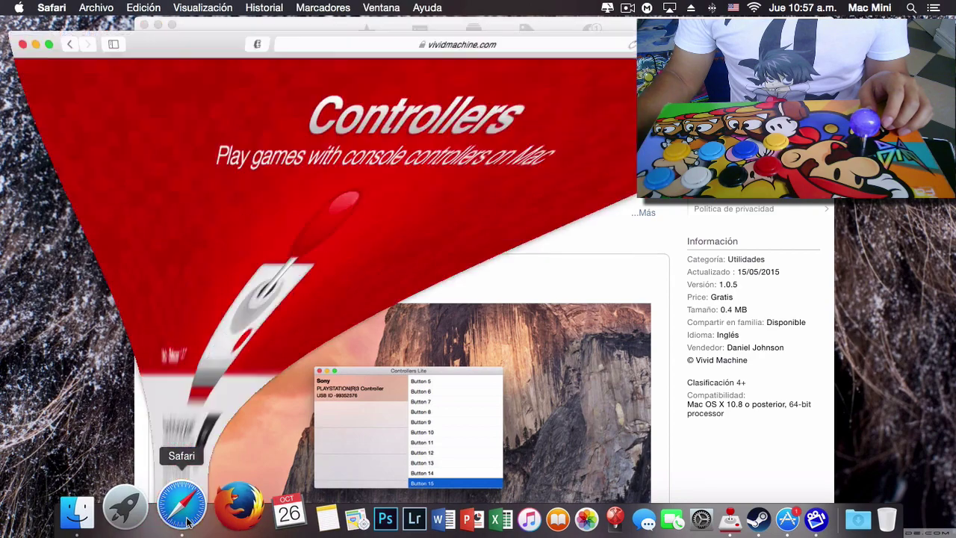
scroll(310, 196, down, 4)
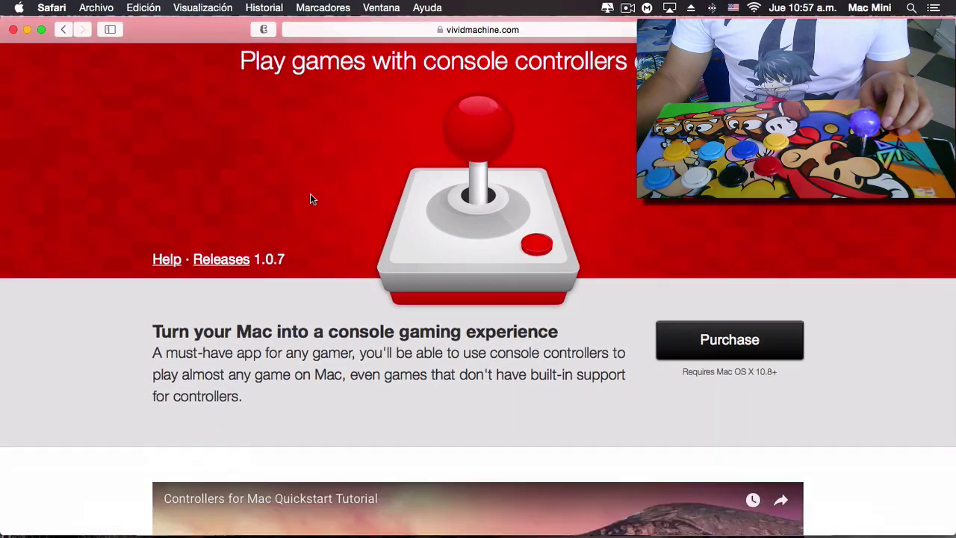
scroll(310, 196, up, 4)
key(ctrl+Up)
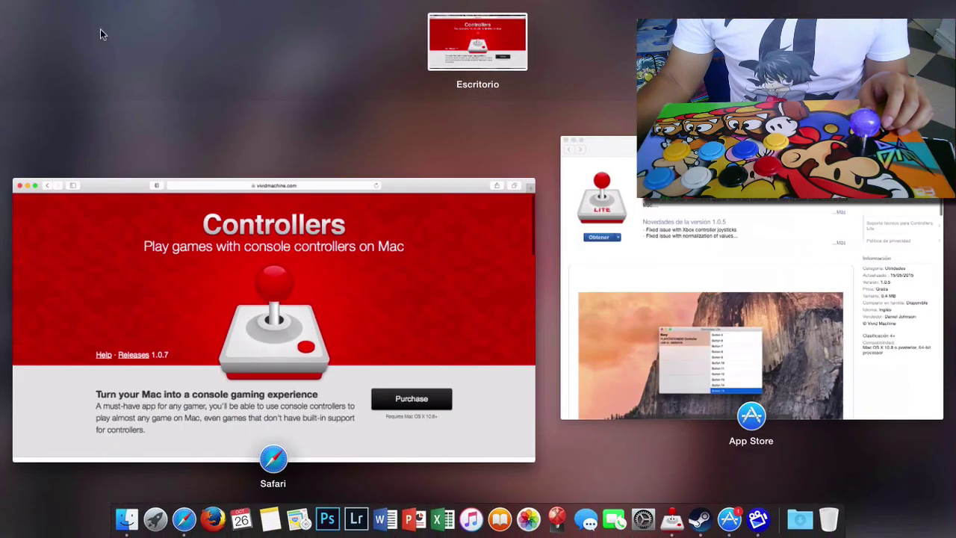
click(114, 176)
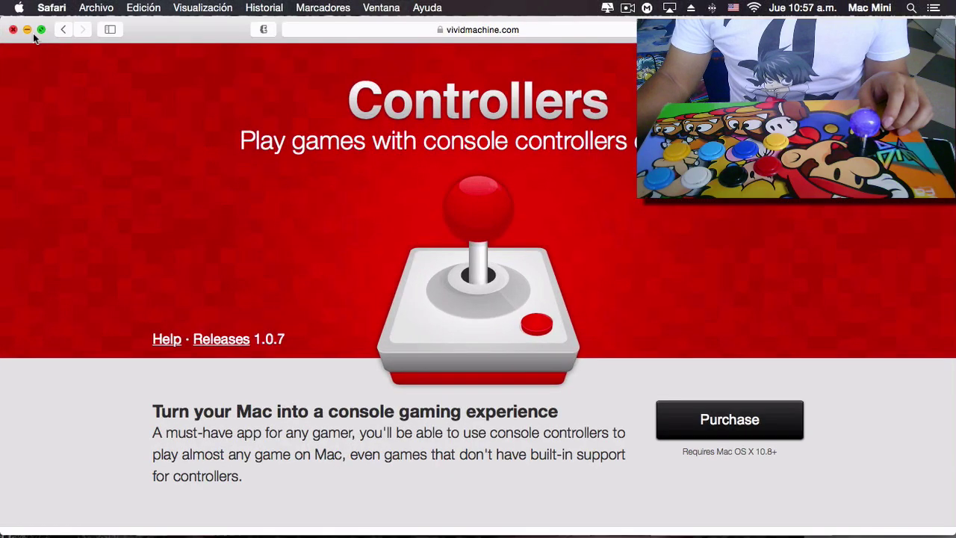
Minimize the Safari and App Store windows to clear the desktop.
click(28, 30)
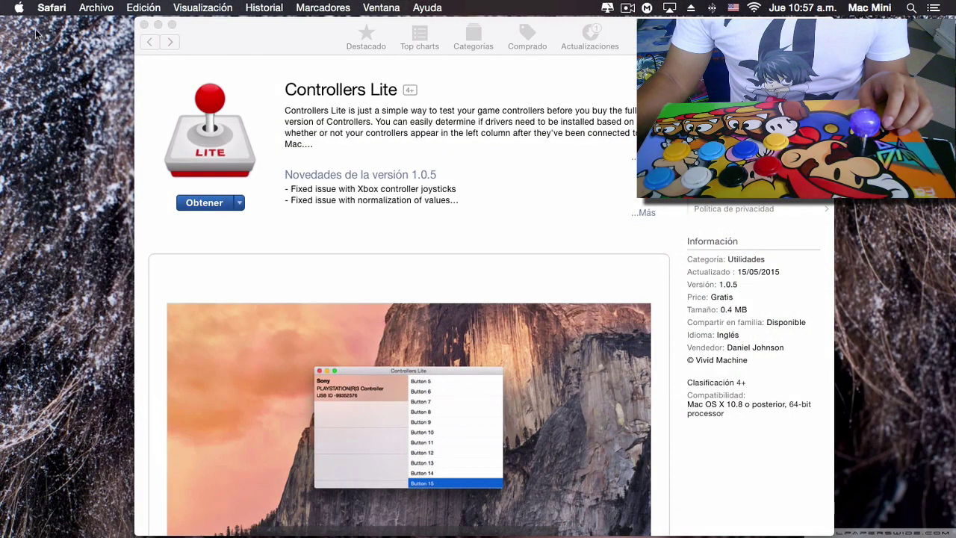
drag(276, 42, 242, 45)
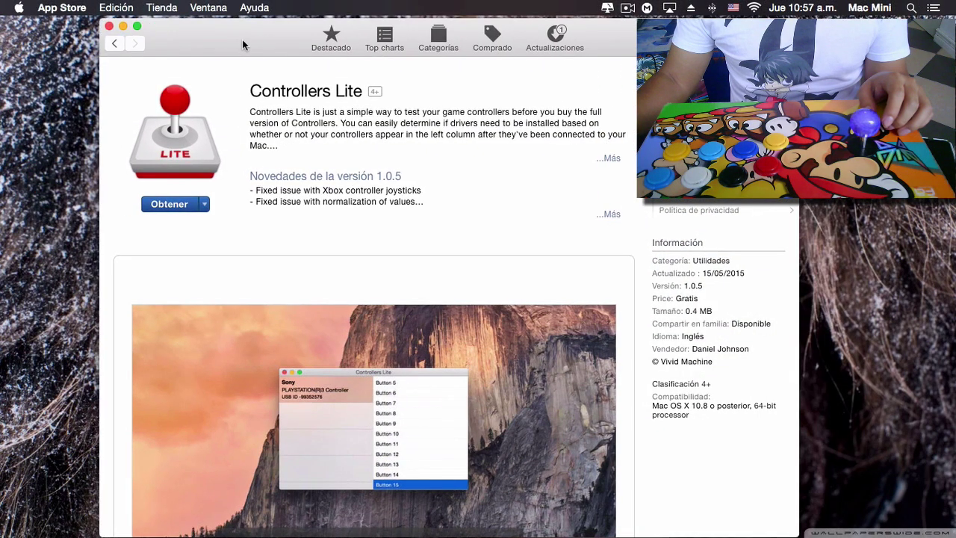
click(123, 26)
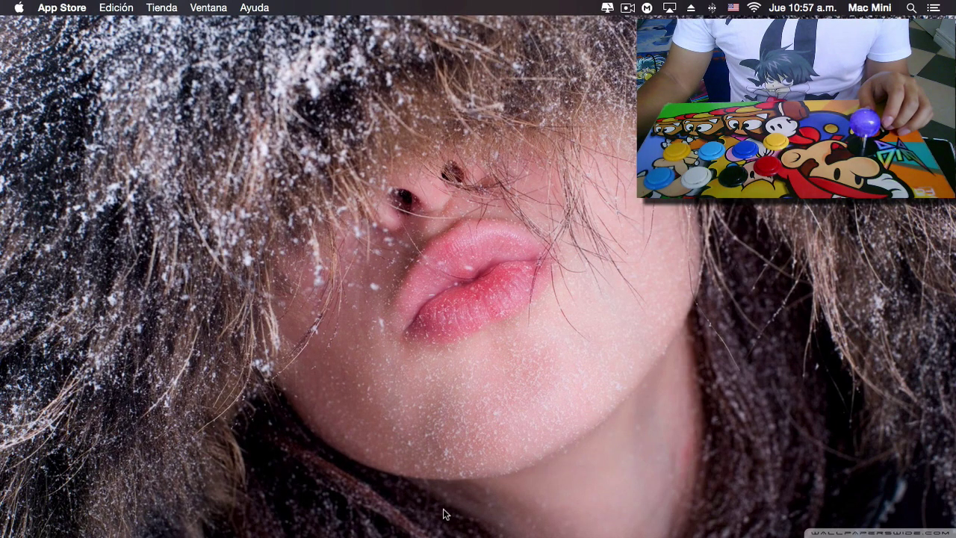
Switch to the Controllers app, view the DragonRise USB joystick's button settings, and close them.
mouse_move(632, 534)
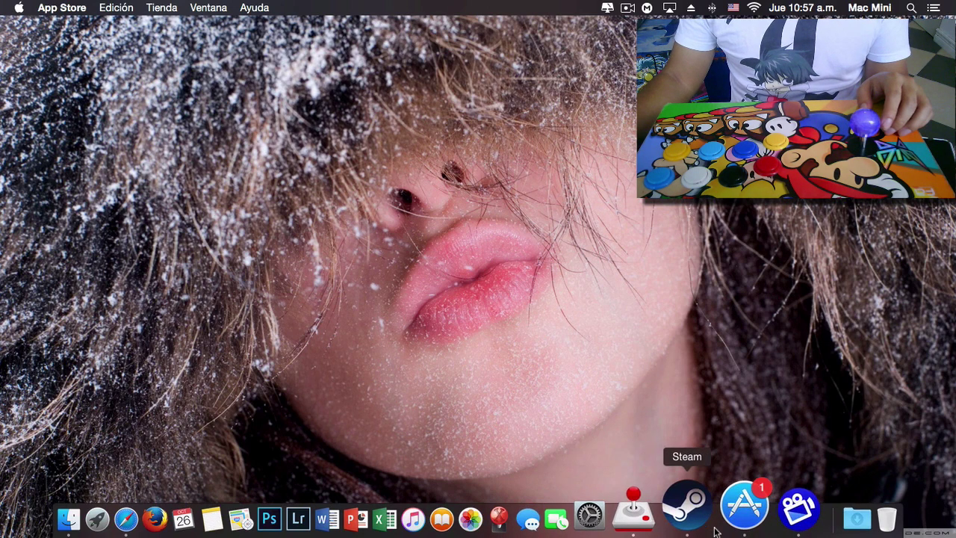
click(658, 517)
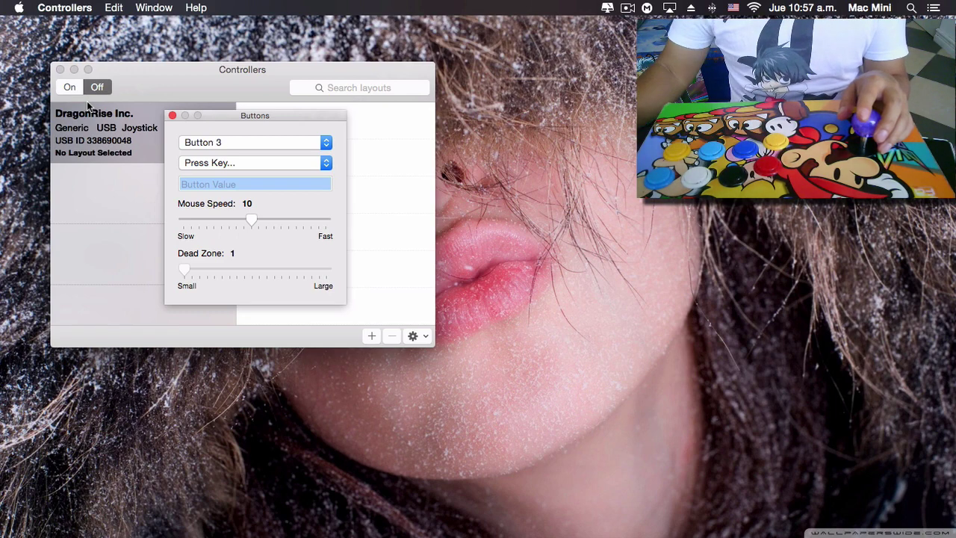
click(172, 116)
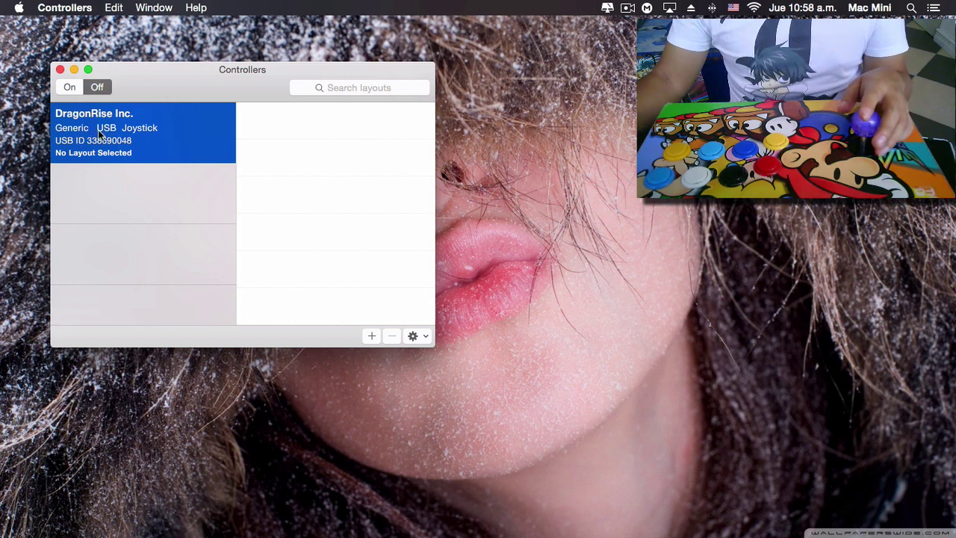
double_click(137, 135)
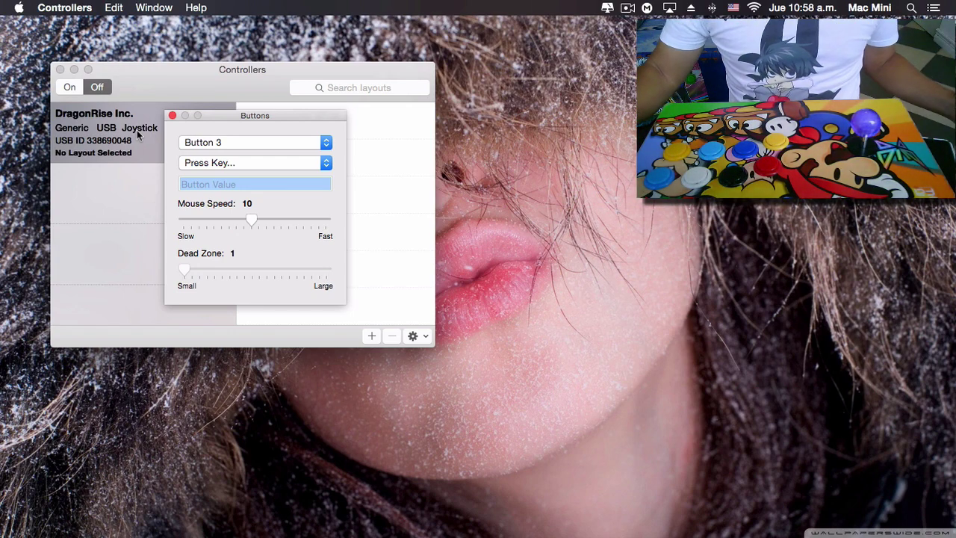
click(171, 116)
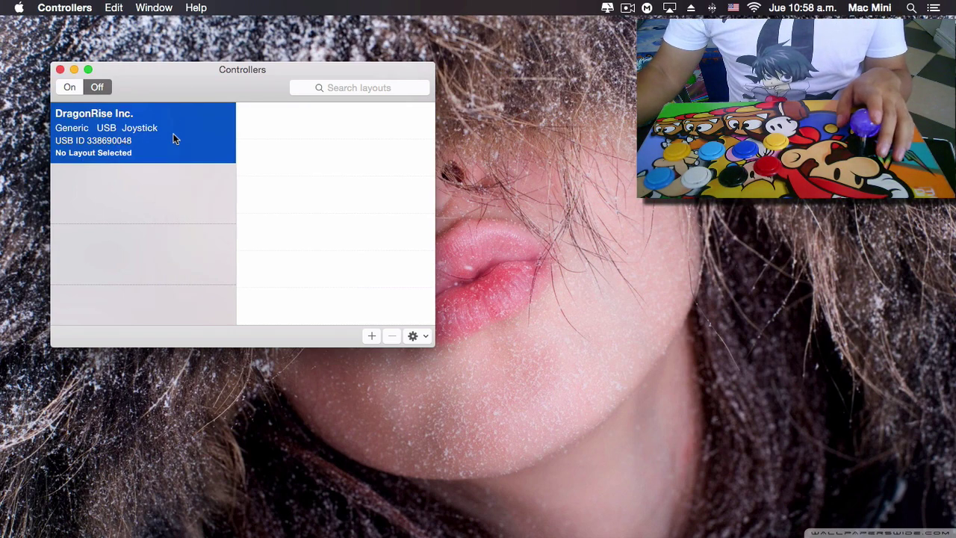
Move the Controllers window to the upper-left corner of the desktop.
mouse_move(182, 89)
mouse_down()
mouse_move(175, 98)
mouse_move(196, 95)
mouse_up()
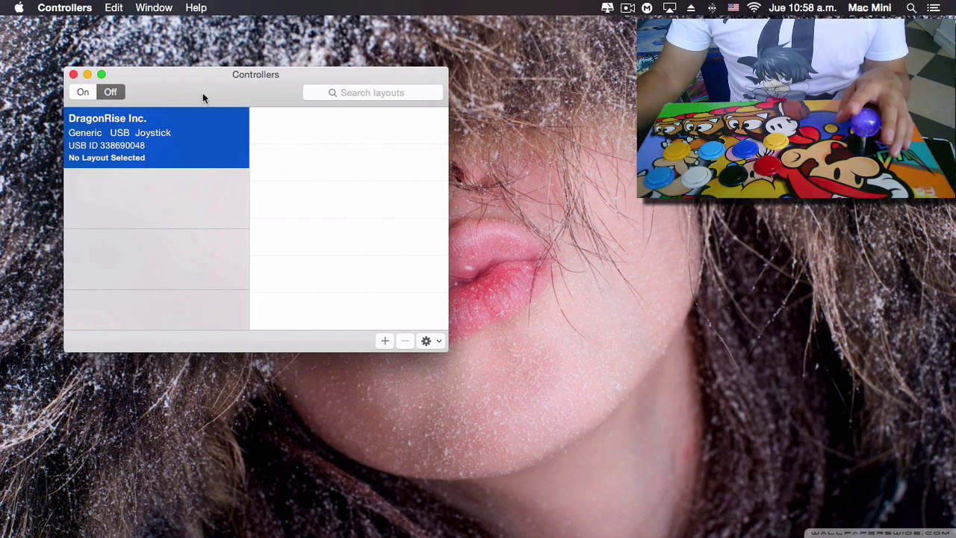
drag(203, 92, 180, 47)
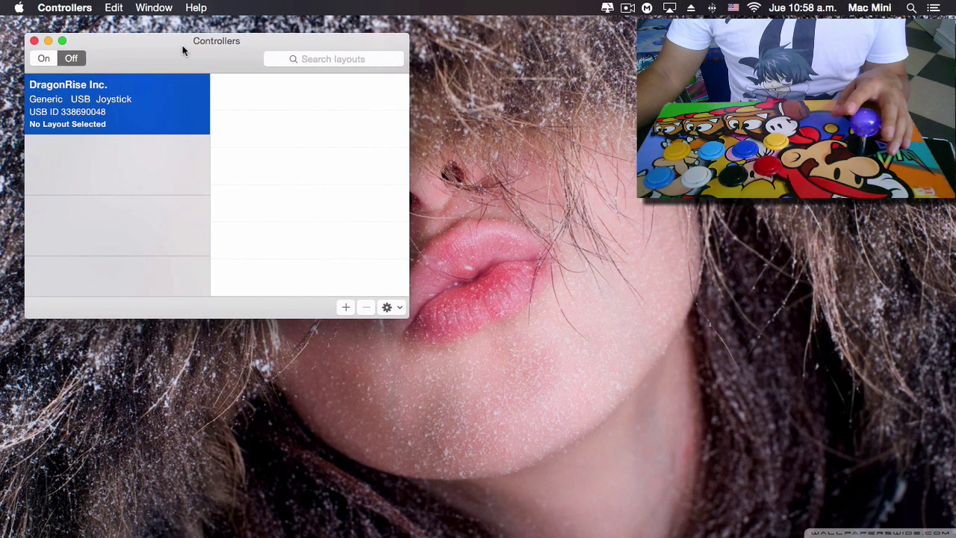
mouse_move(182, 45)
mouse_down()
mouse_move(214, 43)
mouse_move(218, 30)
mouse_move(179, 33)
mouse_up()
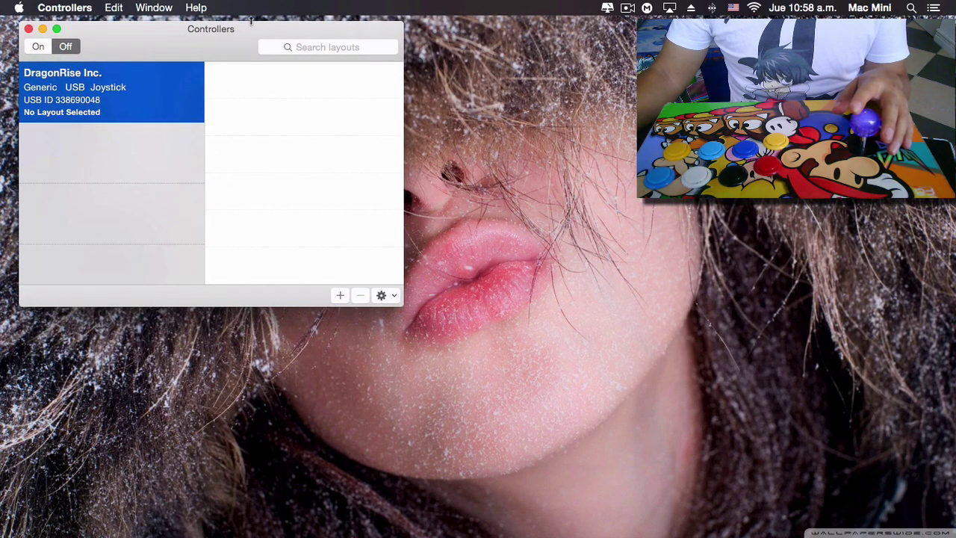
drag(237, 35, 235, 37)
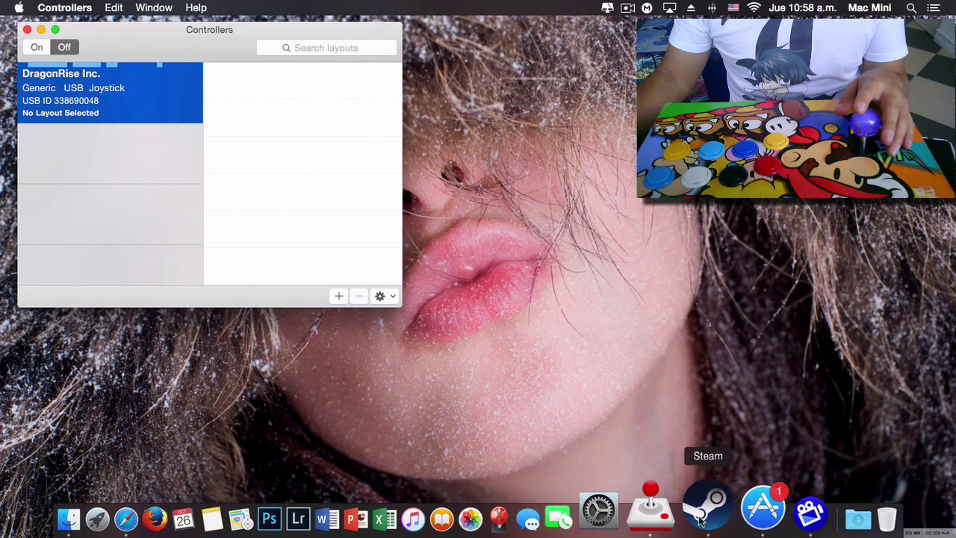
Open the Steam game library and shift its window slightly upward.
right_click(701, 515)
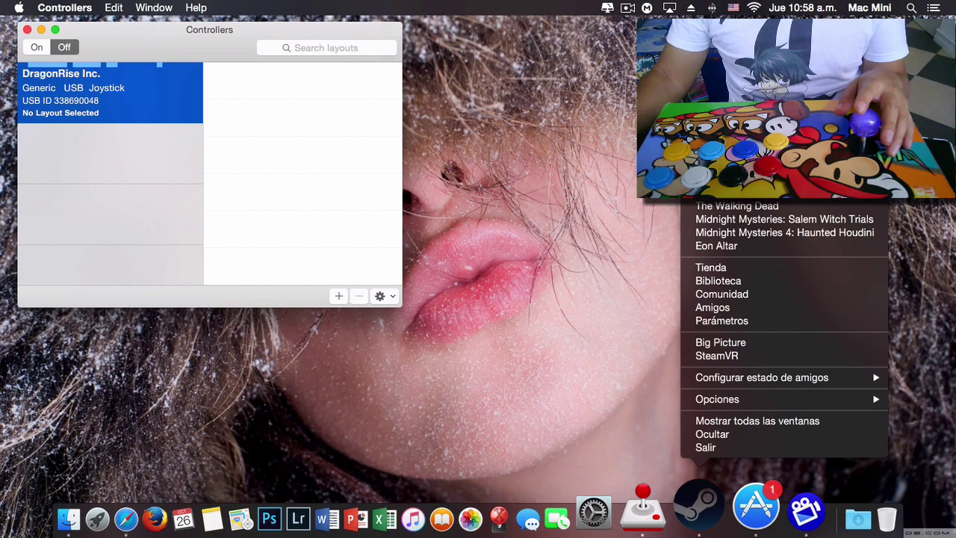
click(718, 280)
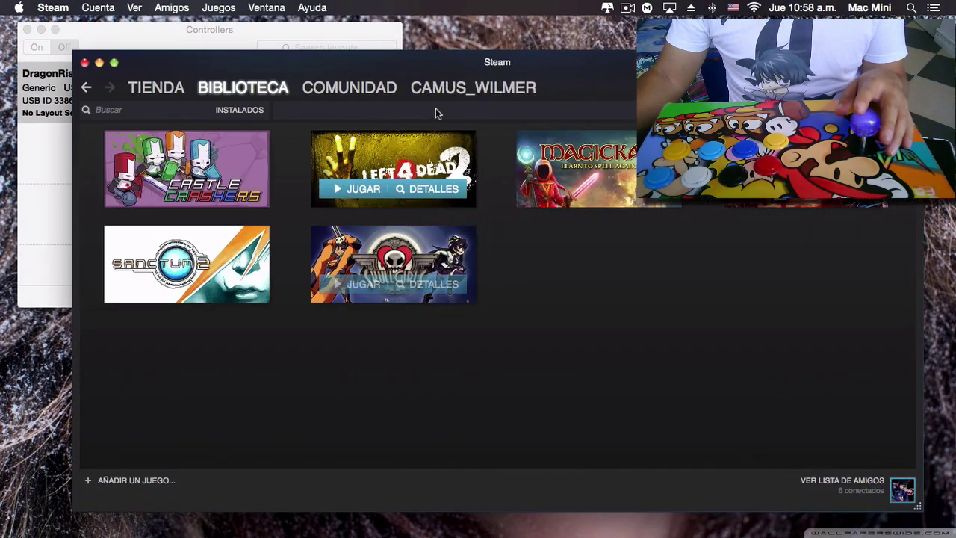
drag(550, 73, 553, 68)
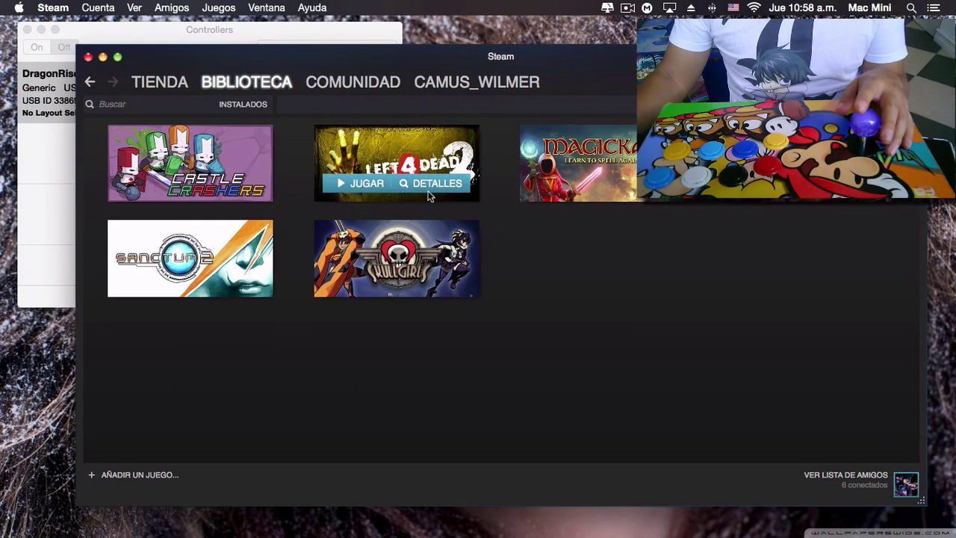
Launch Castle Crashers from the Steam library and continue to its main menu.
mouse_move(217, 185)
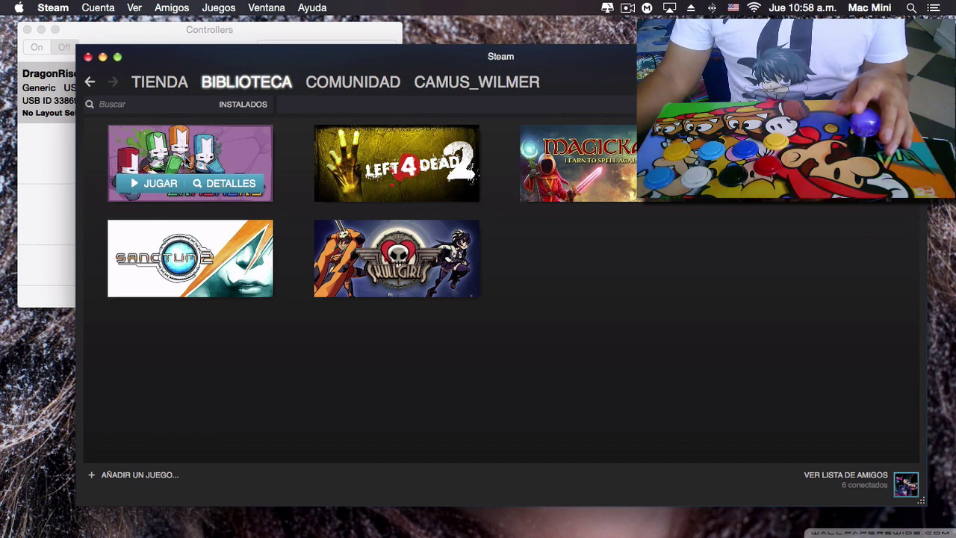
click(160, 184)
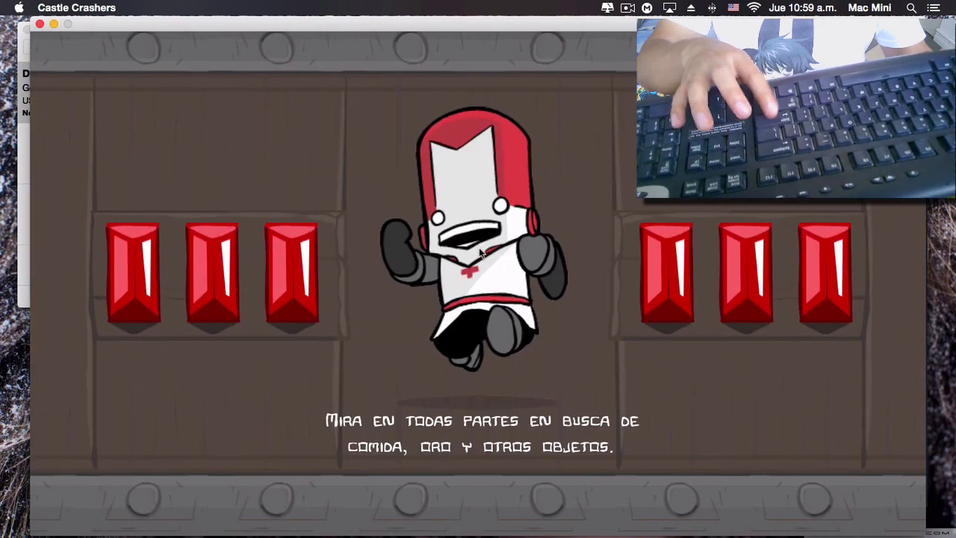
key(Return)
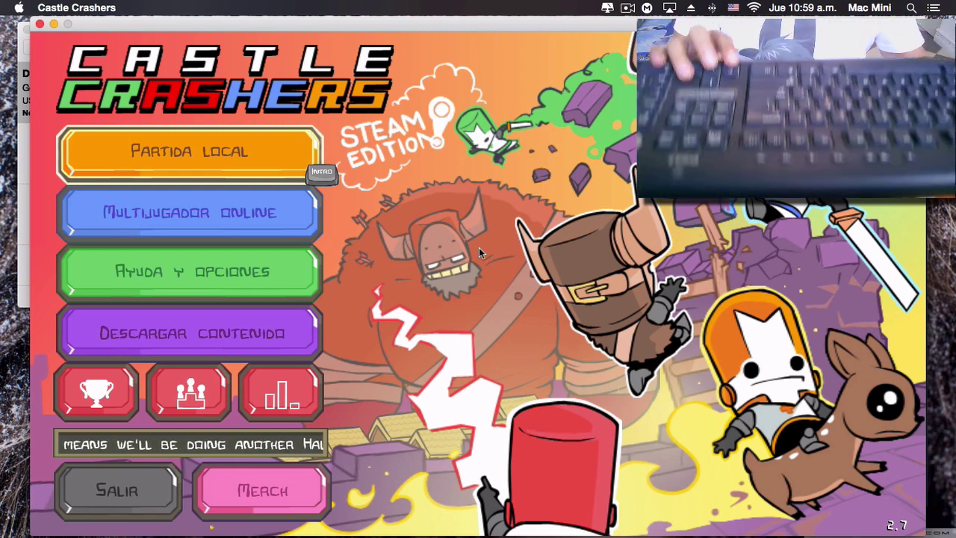
Test menu navigation by moving the selection up and down the Castle Crashers main menu, ending on Ayuda y opciones.
key(Down)
key(Down)
key(Down)
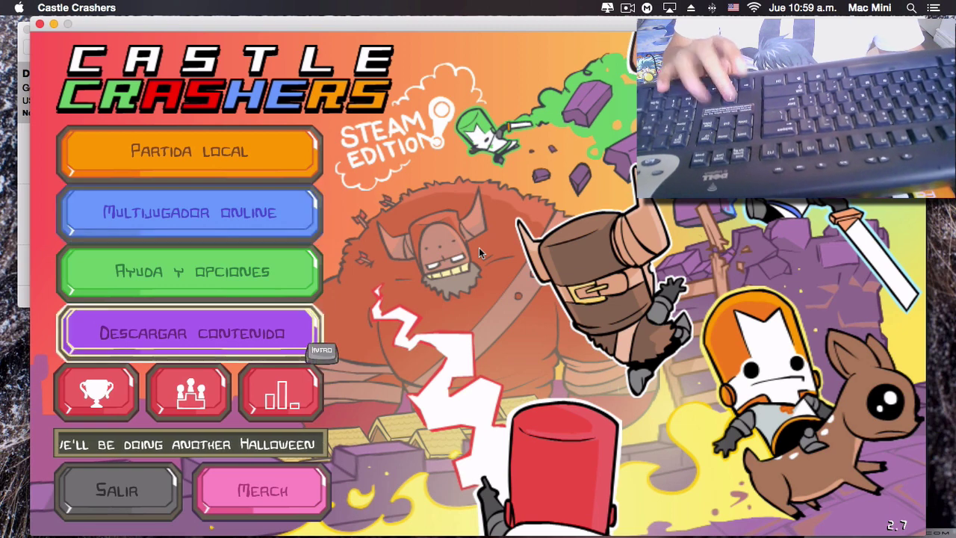
key(Up)
key(Down)
key(Down)
key(Up)
key(Up)
key(Up)
key(Up)
key(Up)
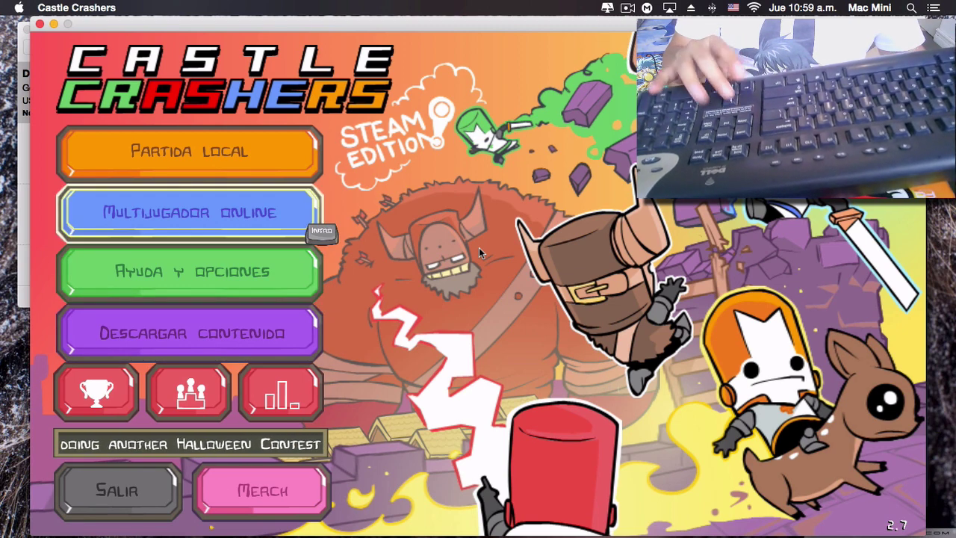
key(Down)
key(Down)
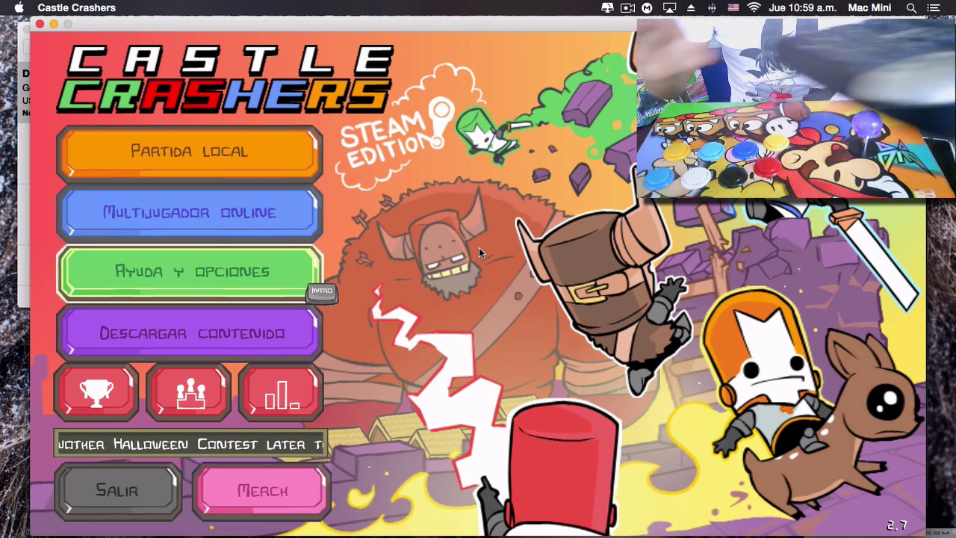
Switch to the Controllers app and add a layout named Castle for the DragonRise USB joystick.
mouse_move(512, 519)
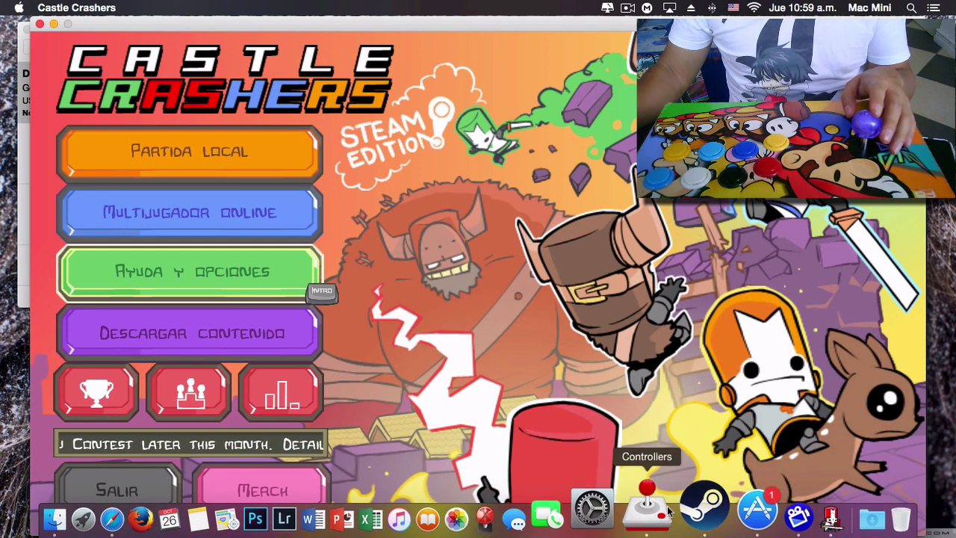
click(650, 508)
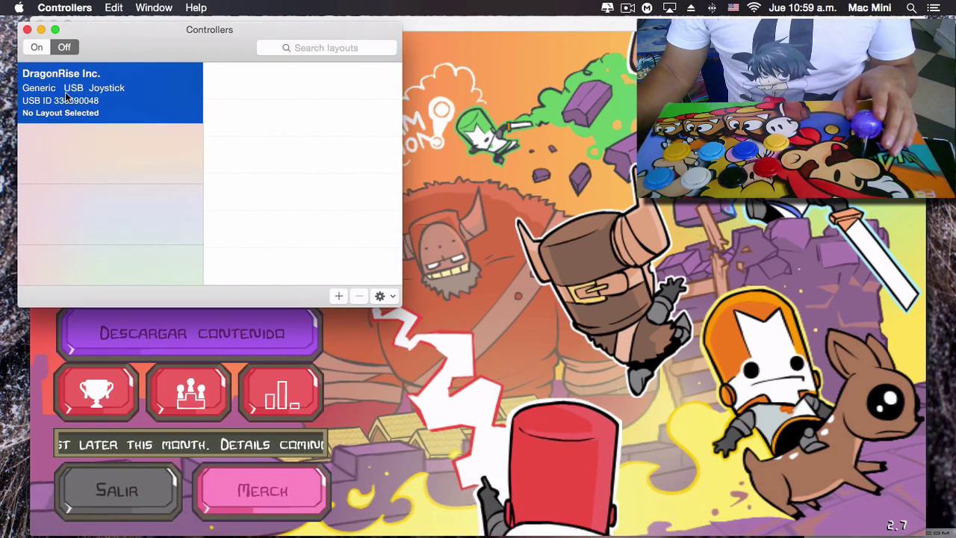
click(338, 296)
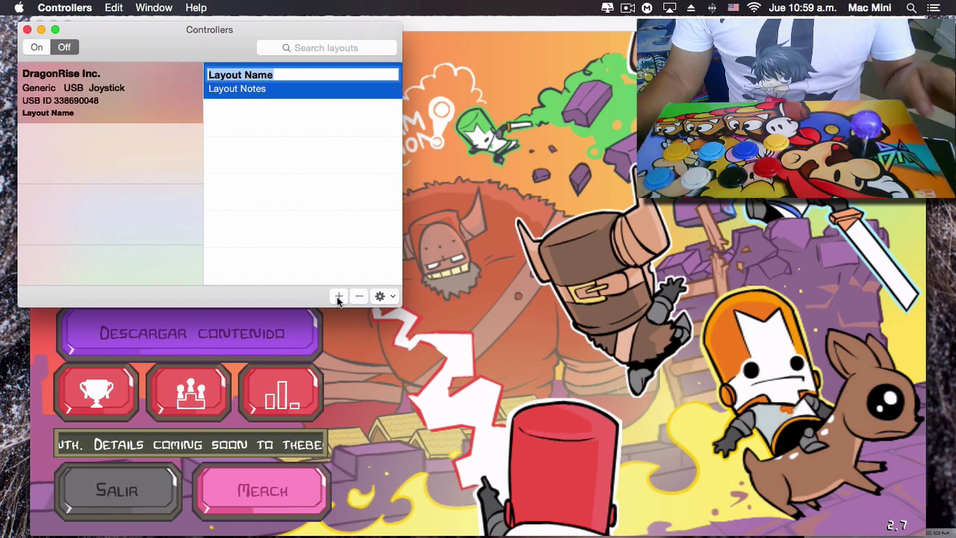
key(BackSpace)
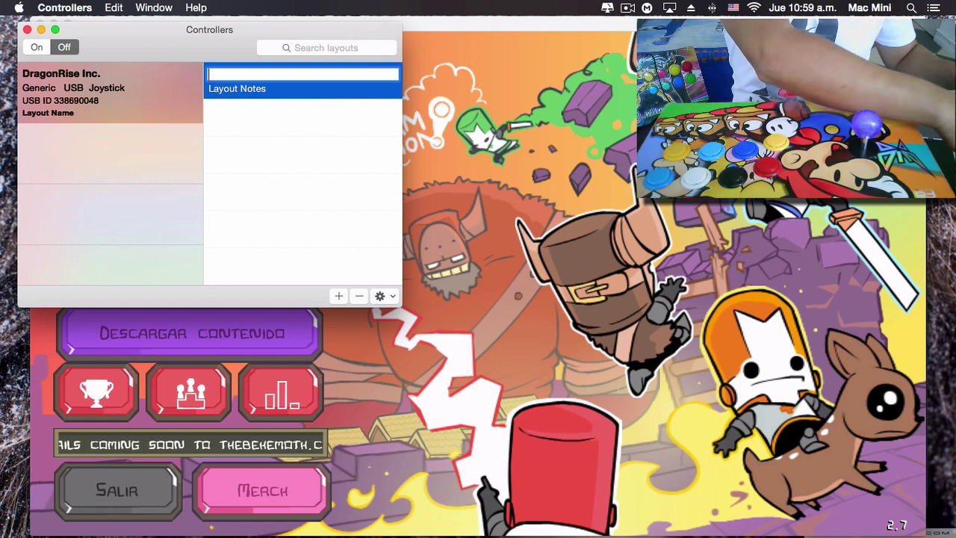
text(Castle)
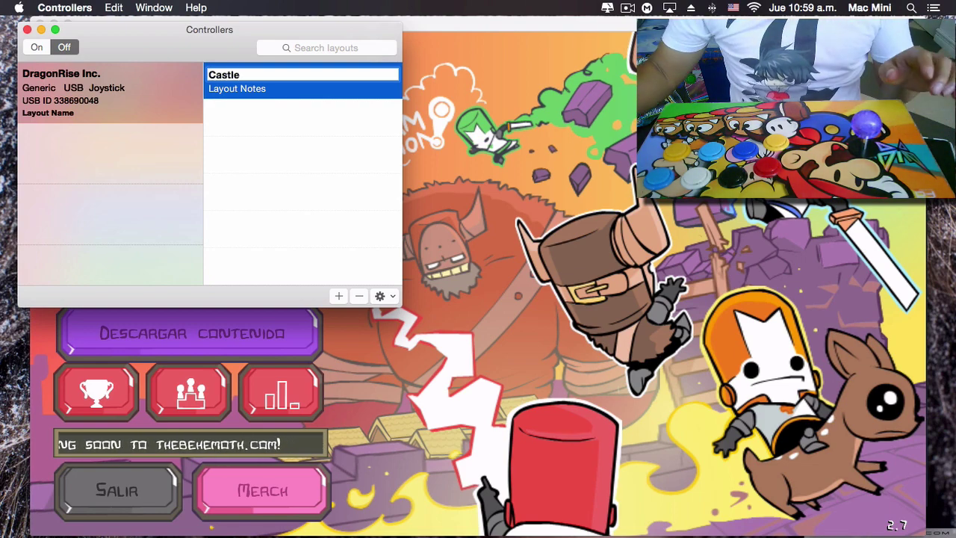
click(337, 191)
In the Castle layout, map joystick Axis 2 - Low to Up Arrow and Axis 2 - High to Down Arrow.
click(287, 90)
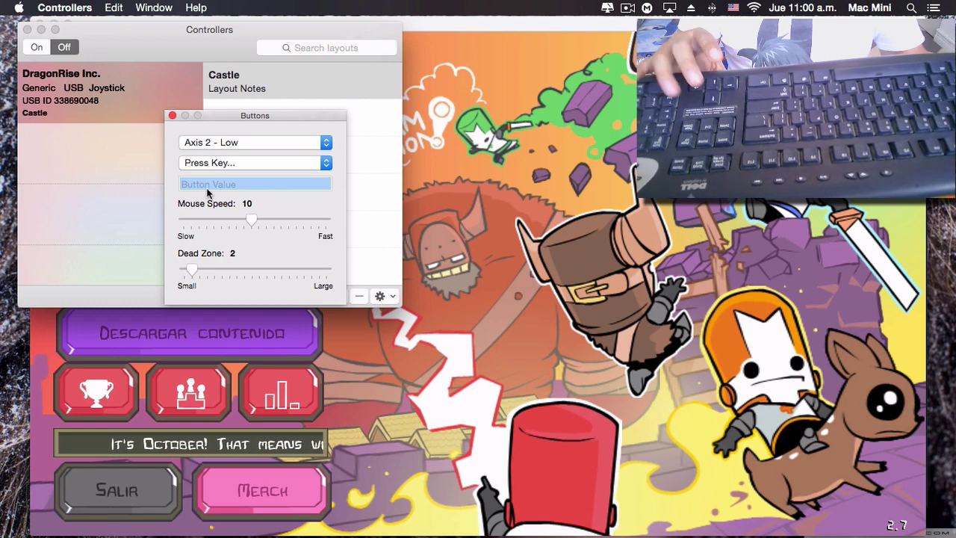
key(Up)
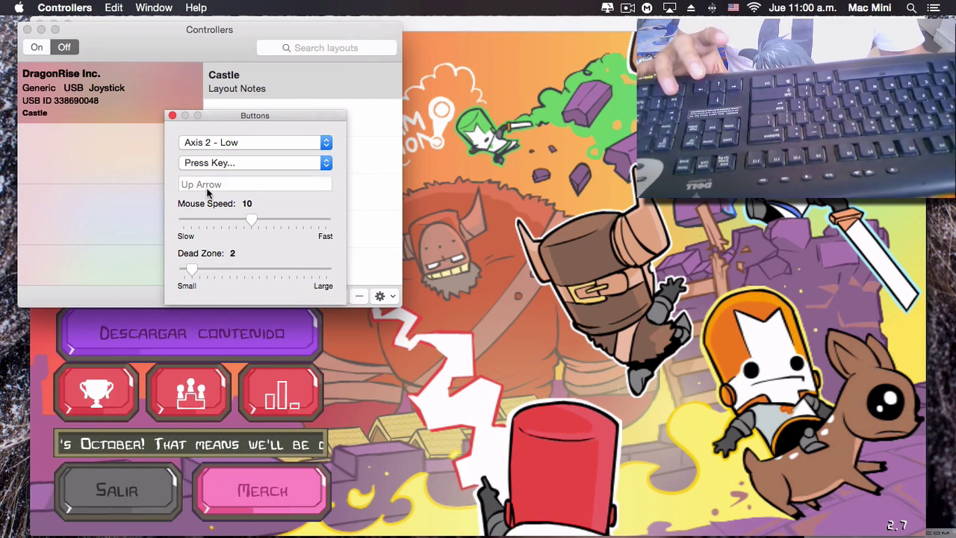
click(172, 115)
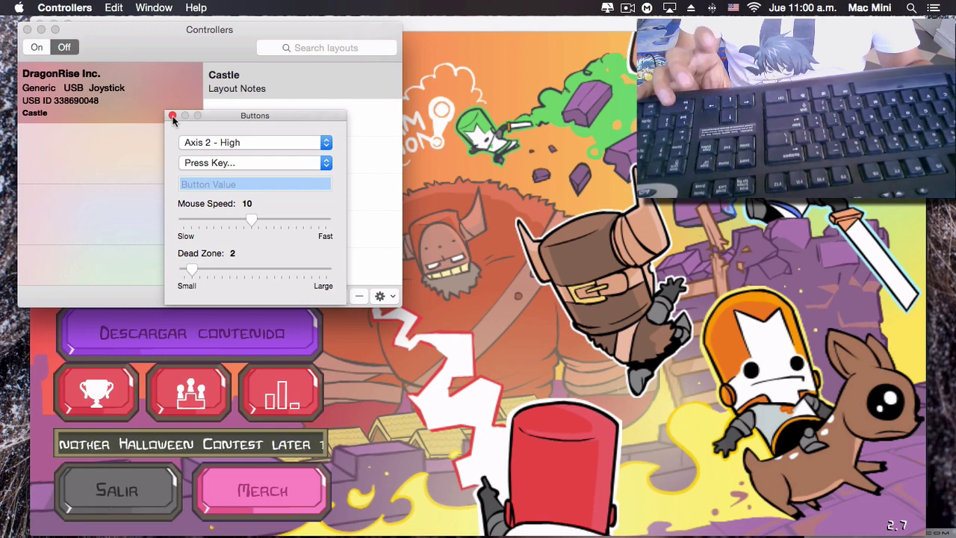
key(Down)
click(171, 117)
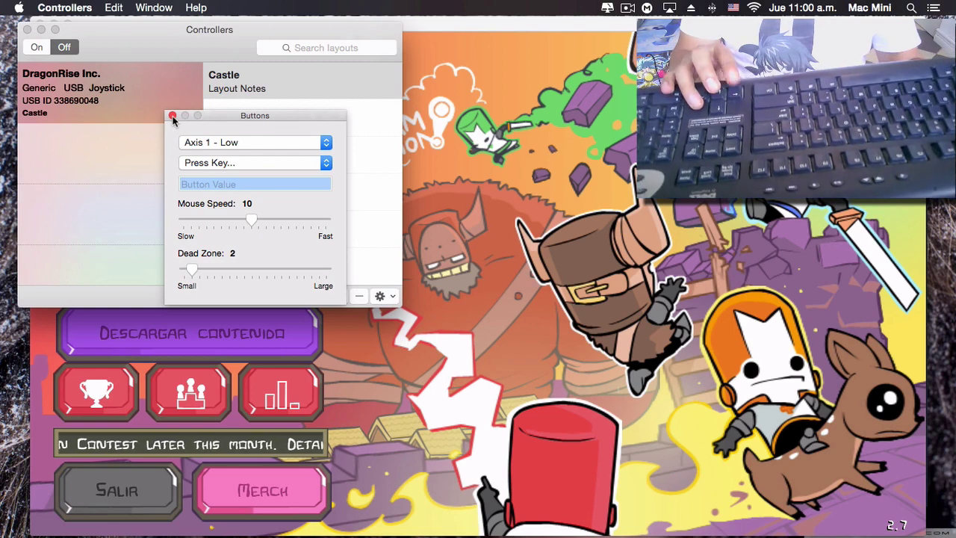
Map joystick Axis 1 - Low to Left Arrow and Axis 1 - High to Right Arrow.
key(Left)
click(172, 117)
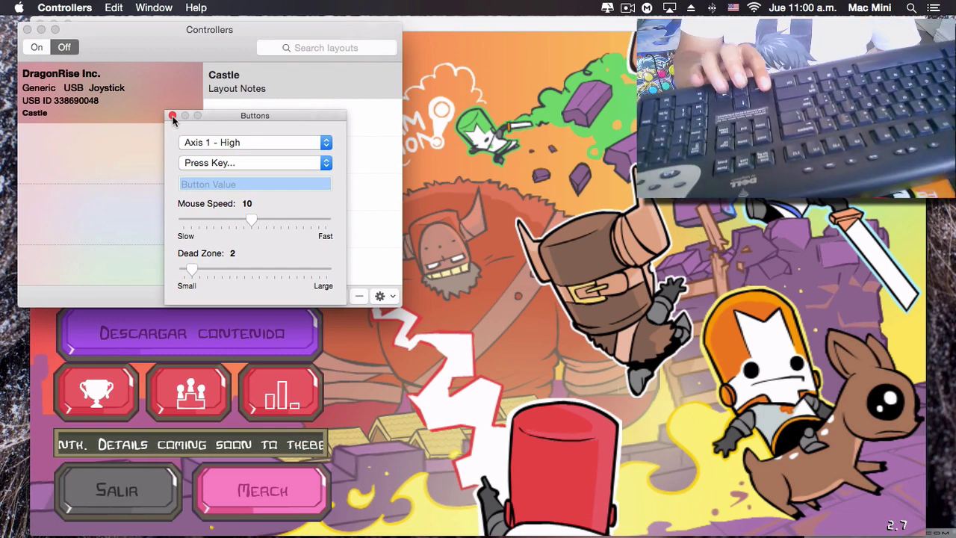
key(Right)
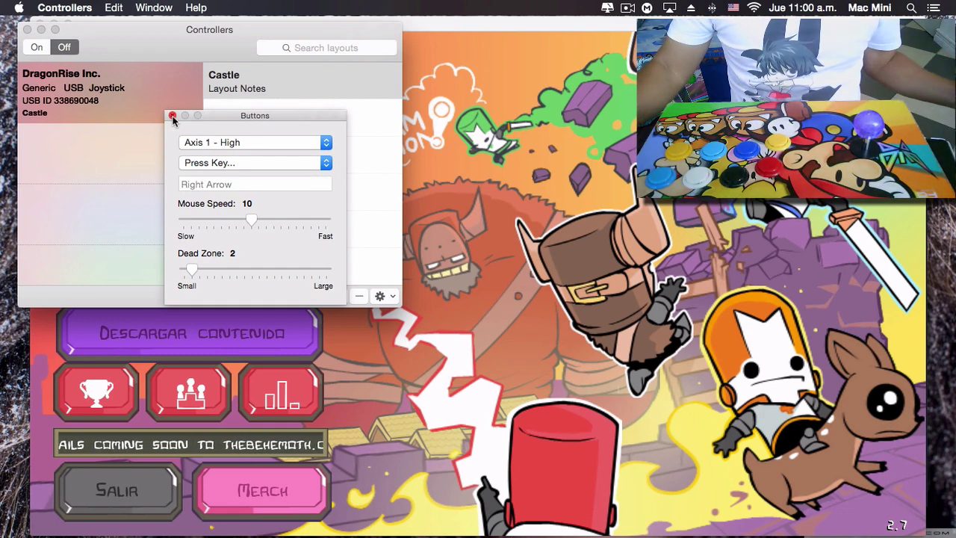
click(172, 117)
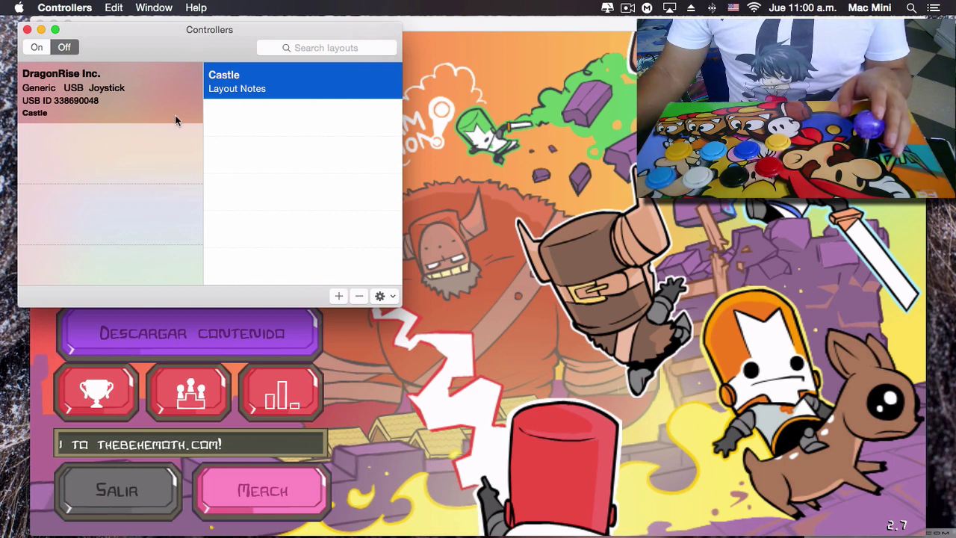
Turn the controller mapping on and test moving the selection up and down in the Castle Crashers main menu.
click(45, 52)
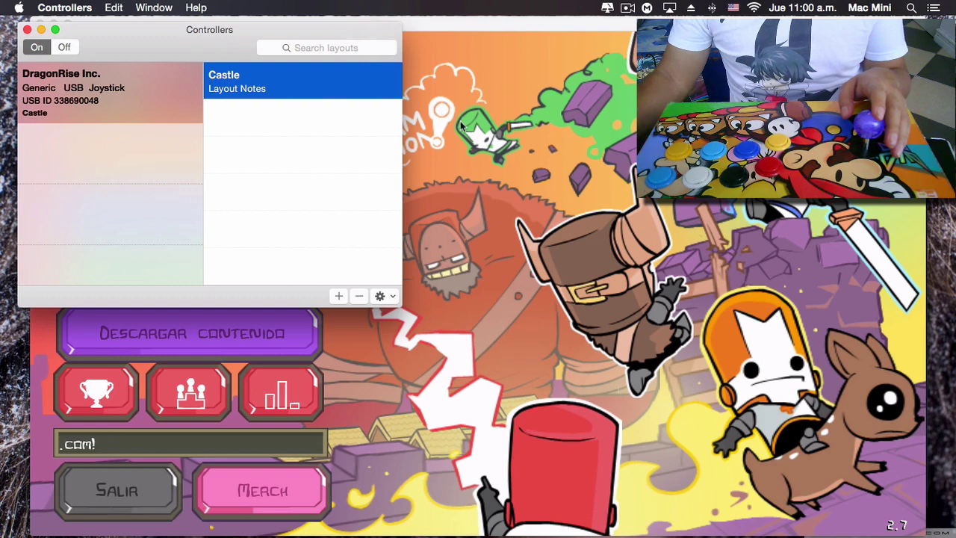
click(462, 126)
key(Up)
key(Down)
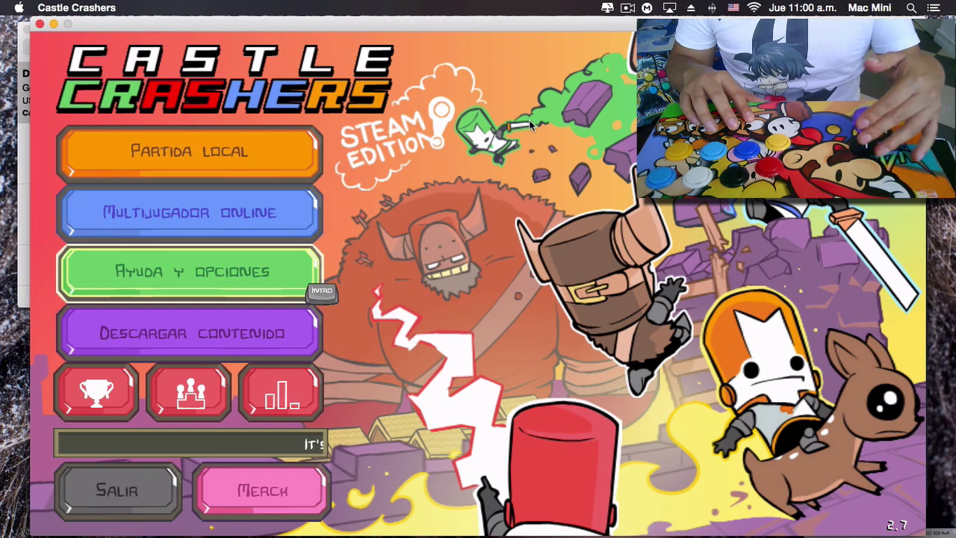
key(Down)
key(Down)
key(Up)
key(Up)
key(Up)
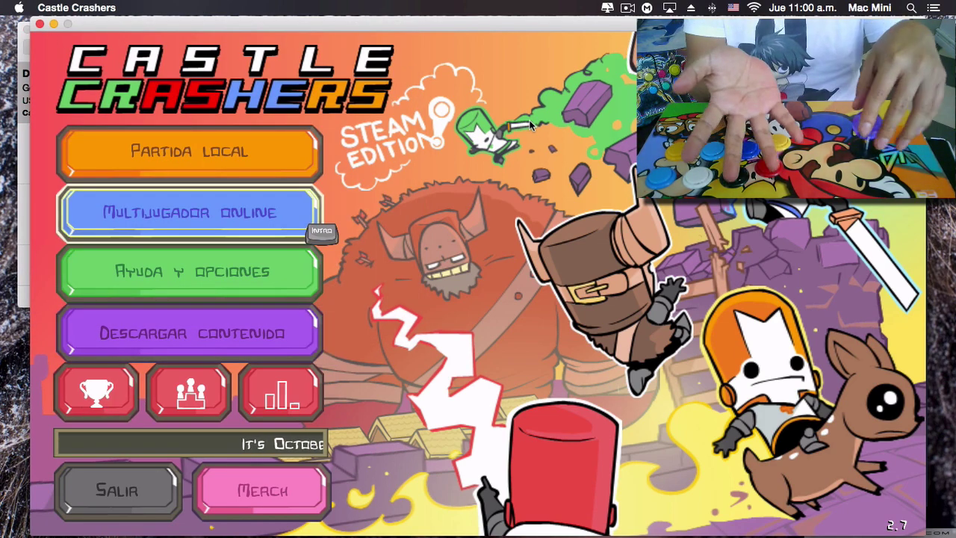
key(Up)
key(Up)
key(Down)
key(Down)
key(Down)
key(Down)
key(Up)
key(Up)
key(Up)
key(Up)
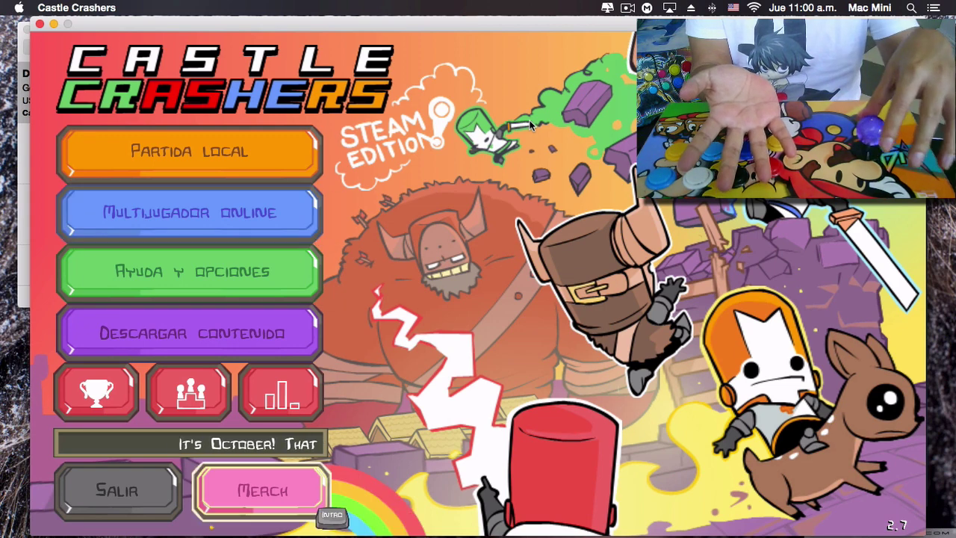
key(Down)
key(Down)
key(Down)
key(Down)
key(Down)
key(Up)
key(Up)
key(Up)
key(Up)
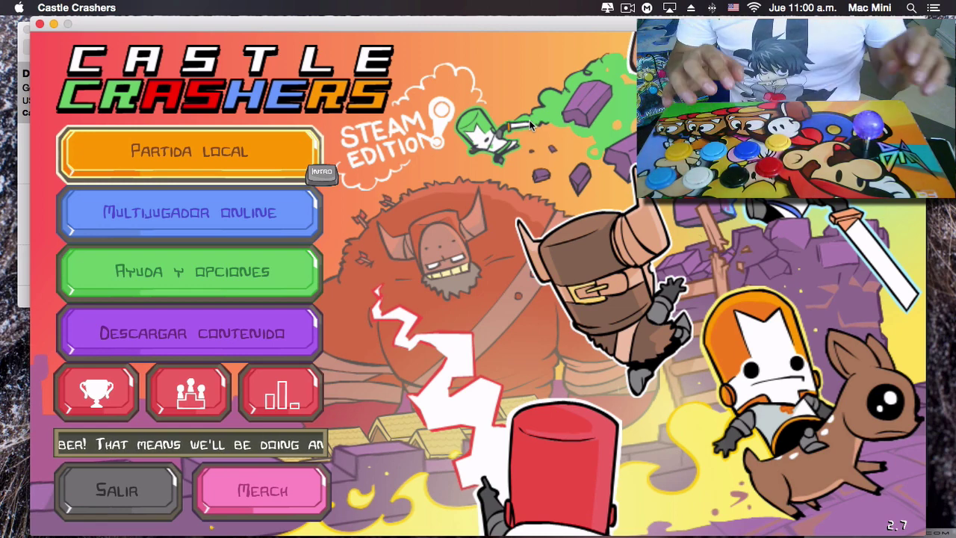
Open the game's Configuración del teclado screen from Ayuda y opciones to review its key assignments.
key(Down)
key(Down)
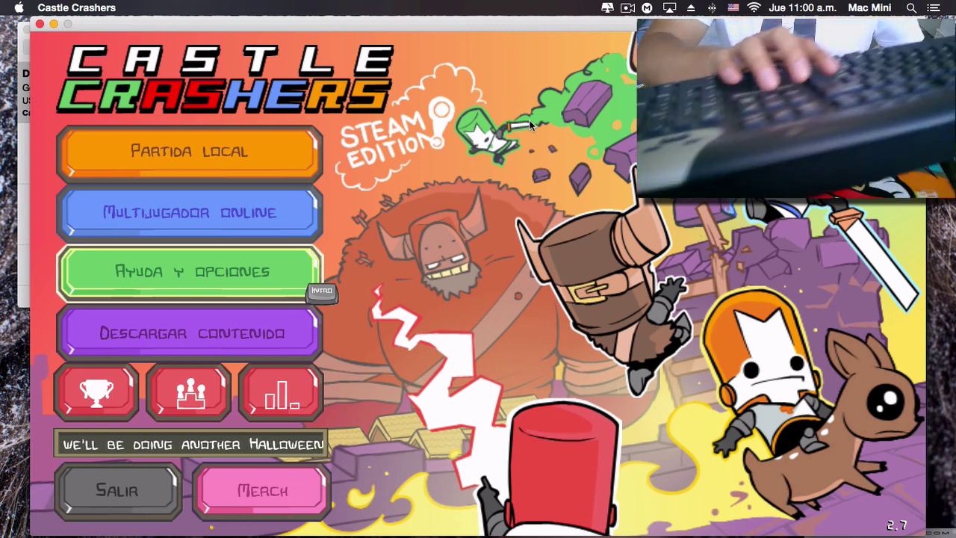
key(Return)
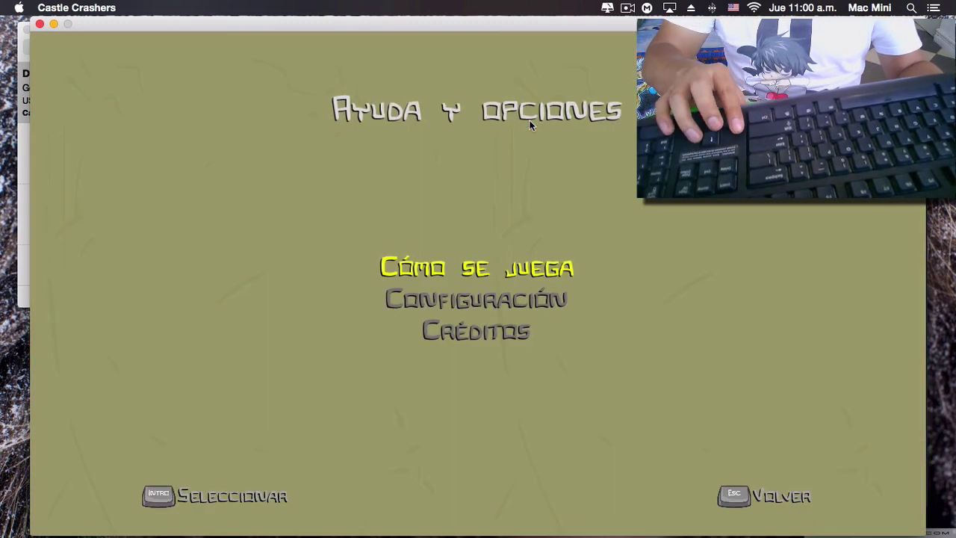
key(Down)
key(Return)
key(Down)
key(Down)
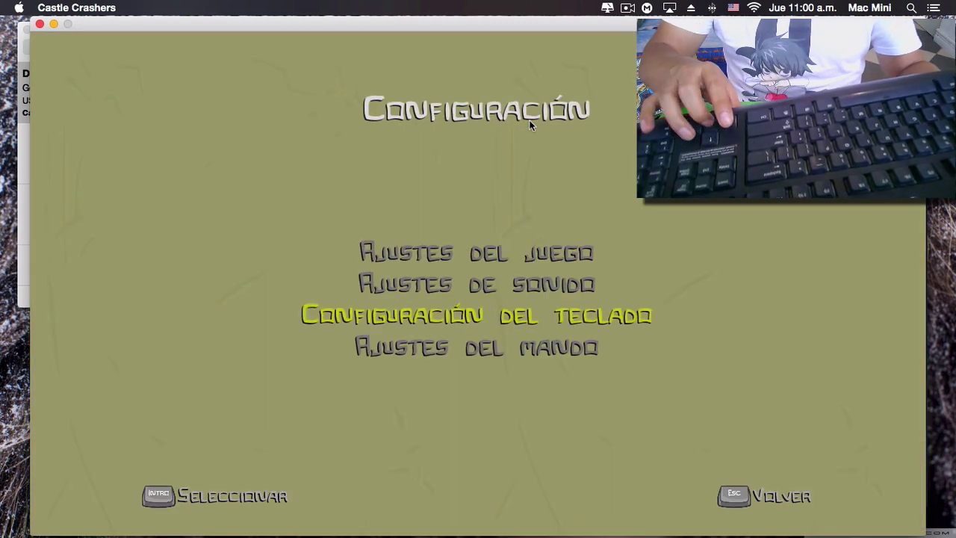
key(Return)
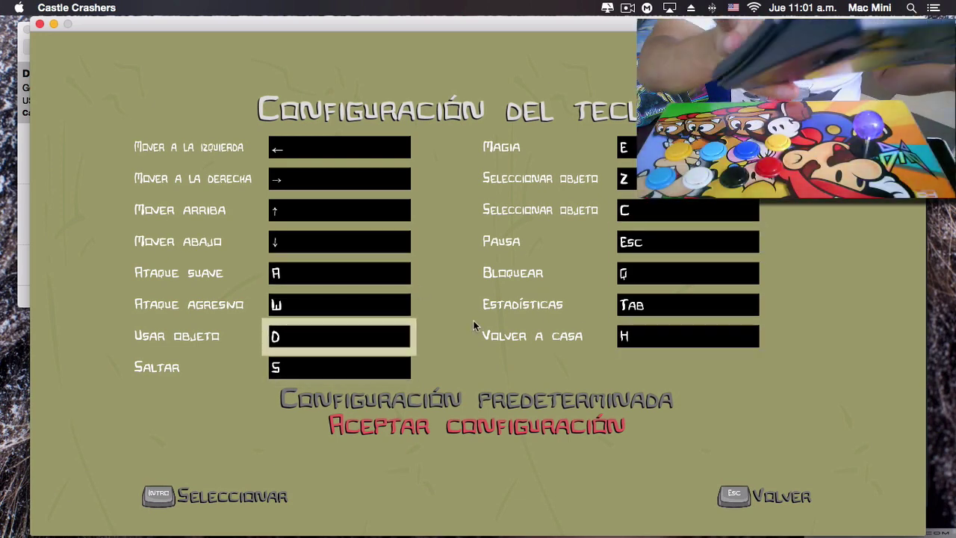
key(Up)
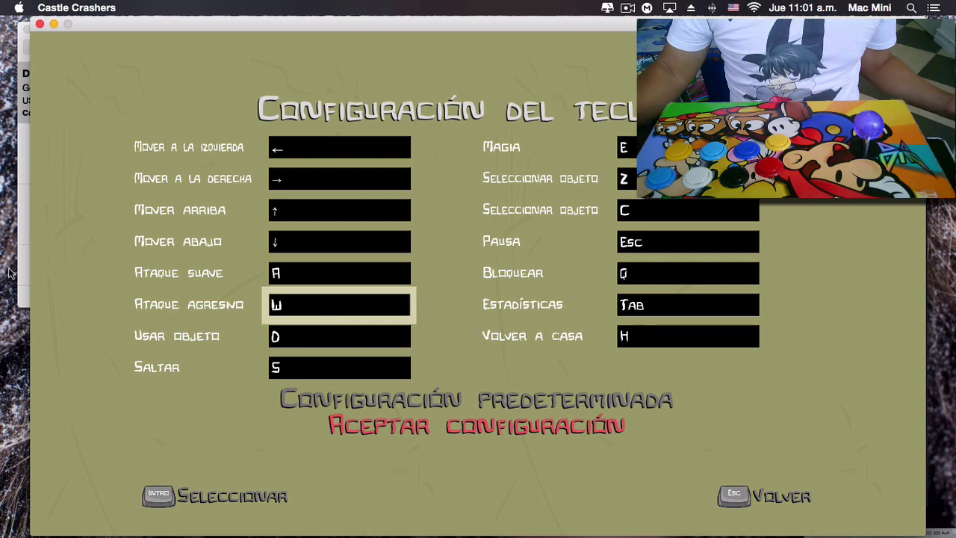
Switch to Controllers, turn the mapping off, and map joystick Button 4 to the A key in the Castle layout.
click(18, 248)
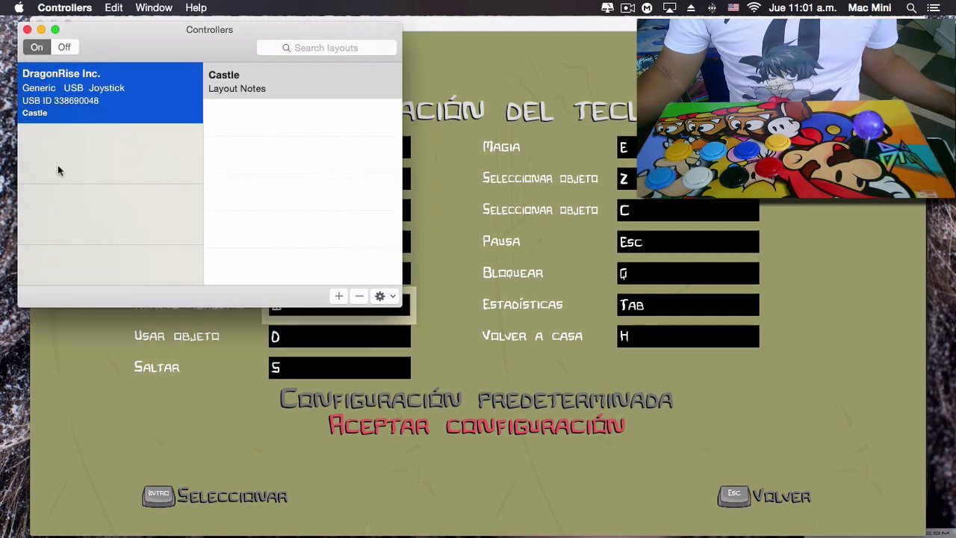
click(66, 50)
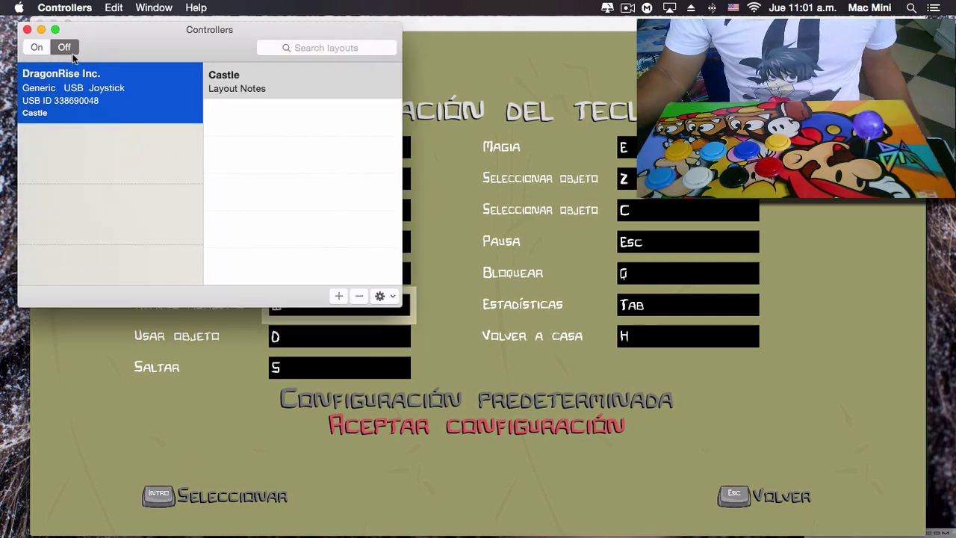
click(222, 84)
click(244, 88)
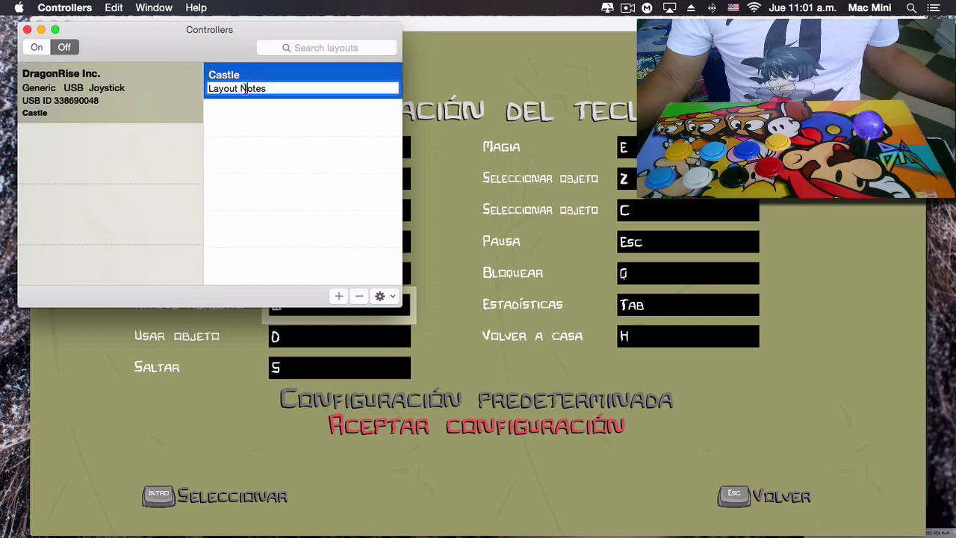
key(Return)
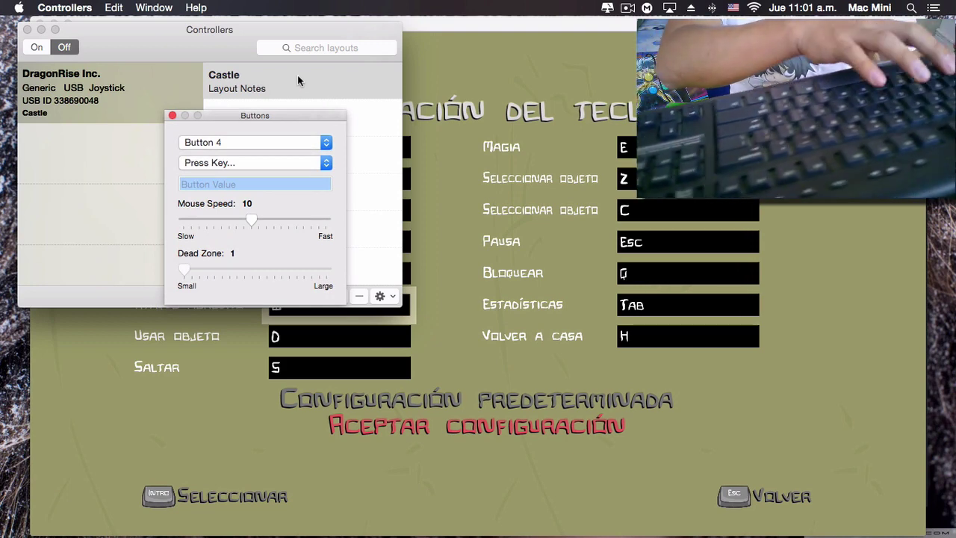
key(a)
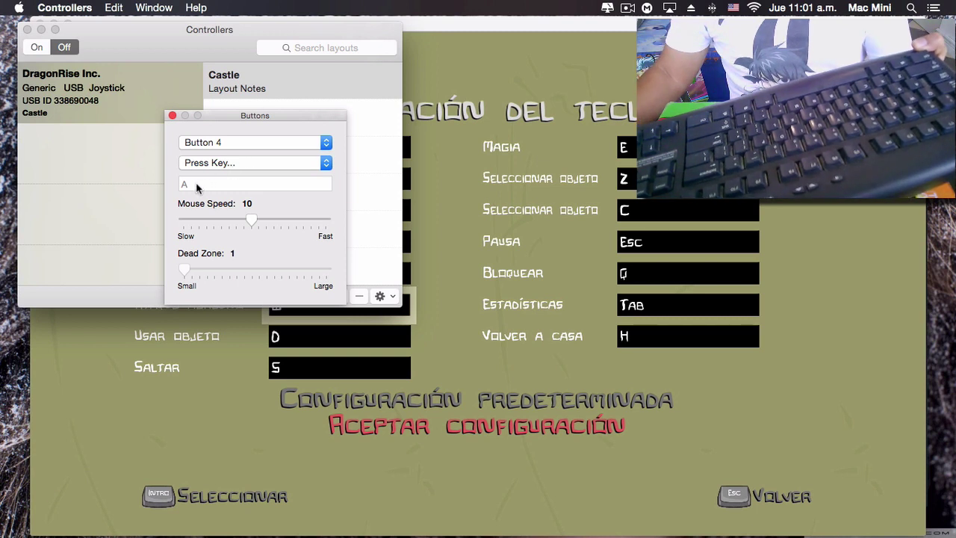
click(172, 115)
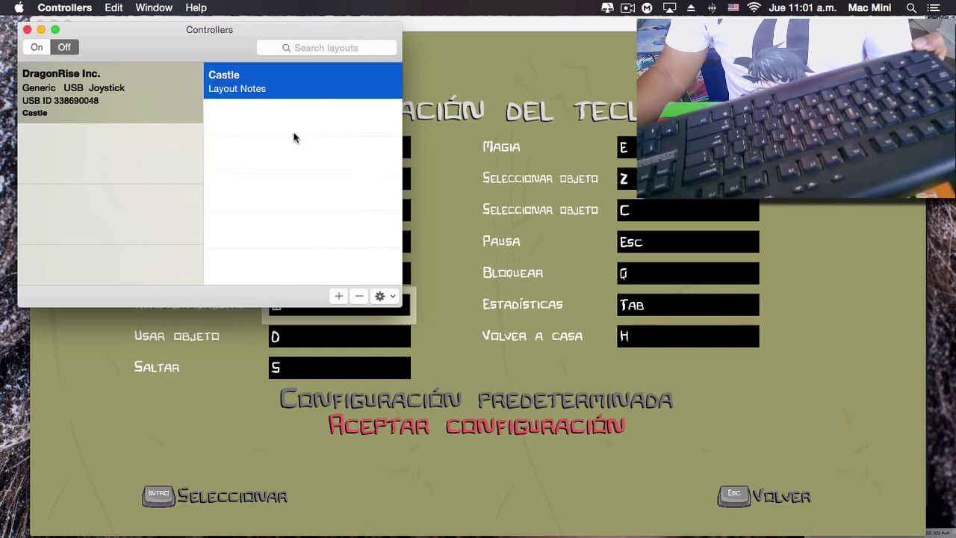
Check the attack keys in Castle Crashers, and map joystick Button 1 to the W key in Controllers.
click(459, 173)
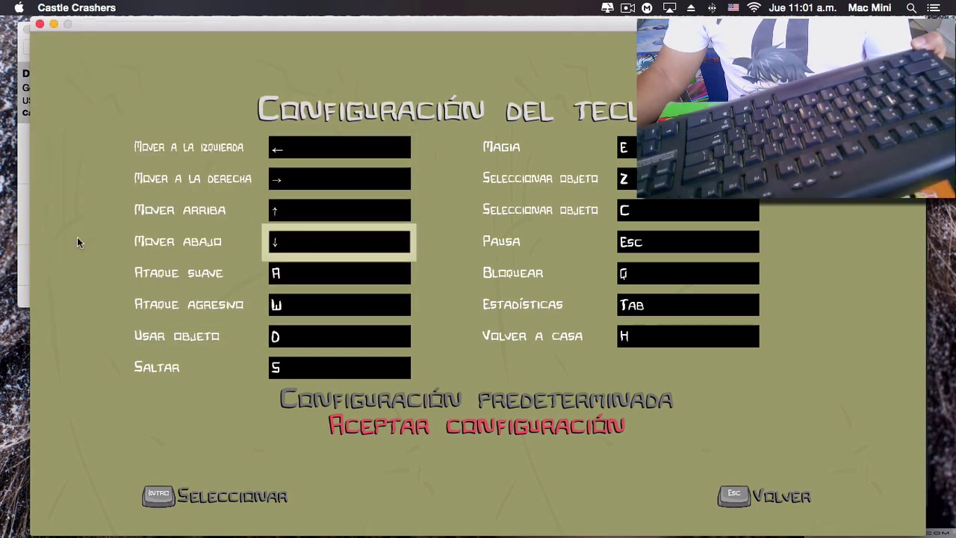
click(24, 241)
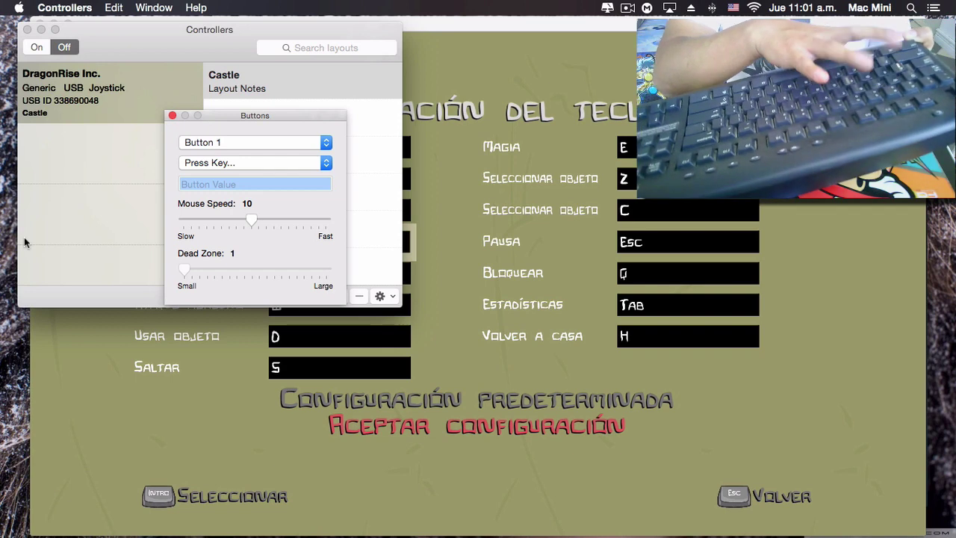
key(w)
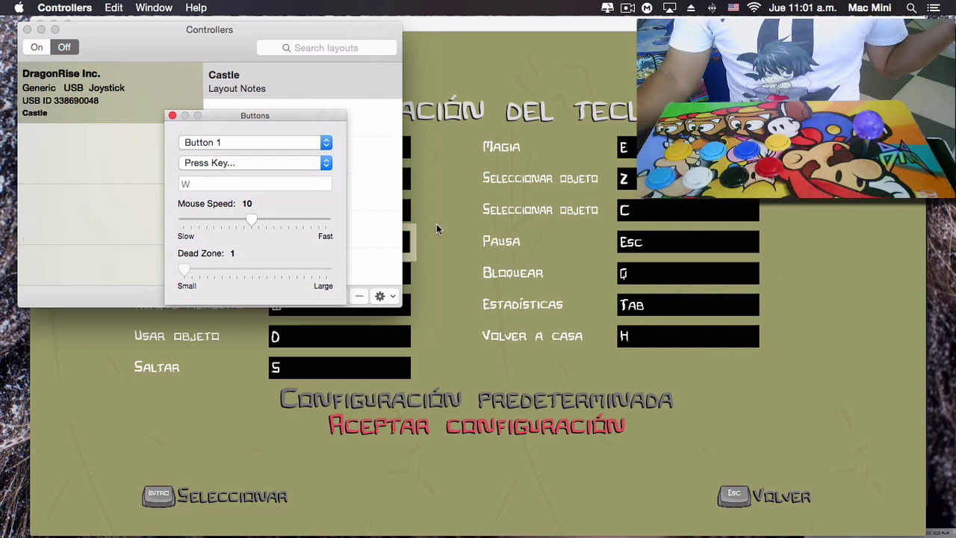
Check the game's keyboard assignments in Castle Crashers, and map joystick Button 3 to the D key in Controllers.
click(449, 229)
click(22, 275)
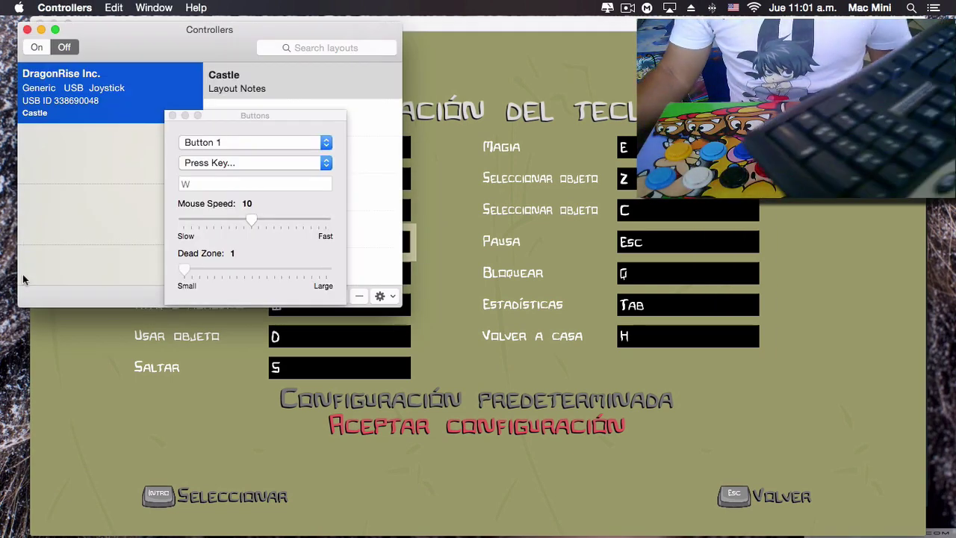
click(436, 281)
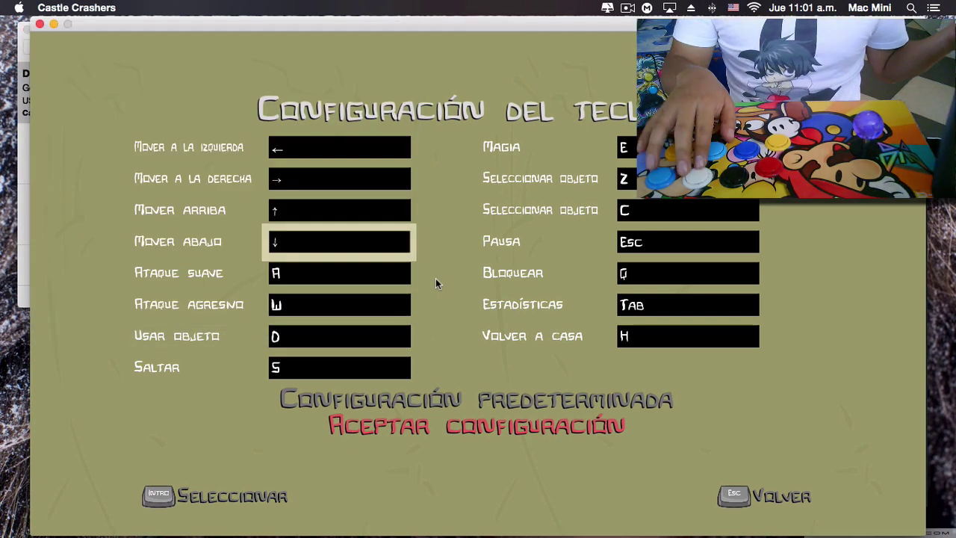
key(Down)
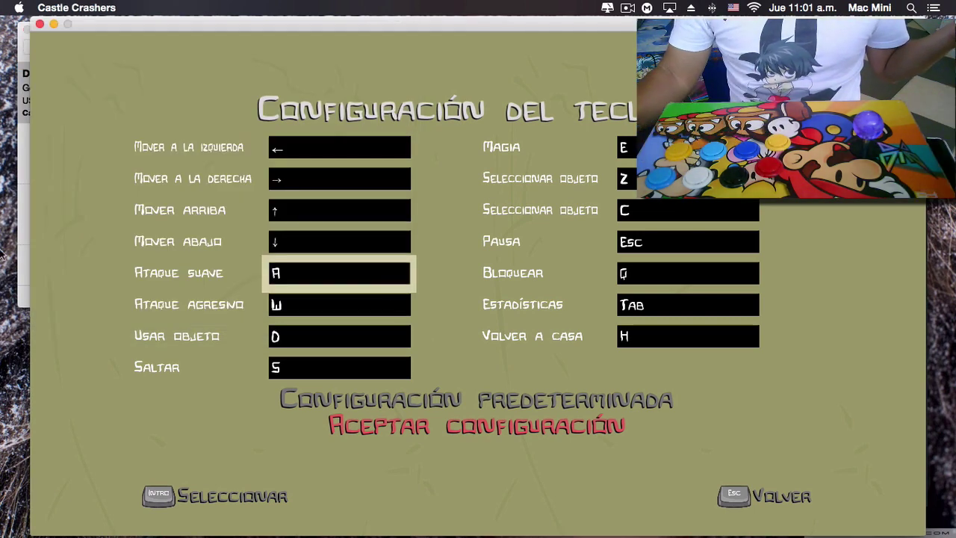
click(25, 247)
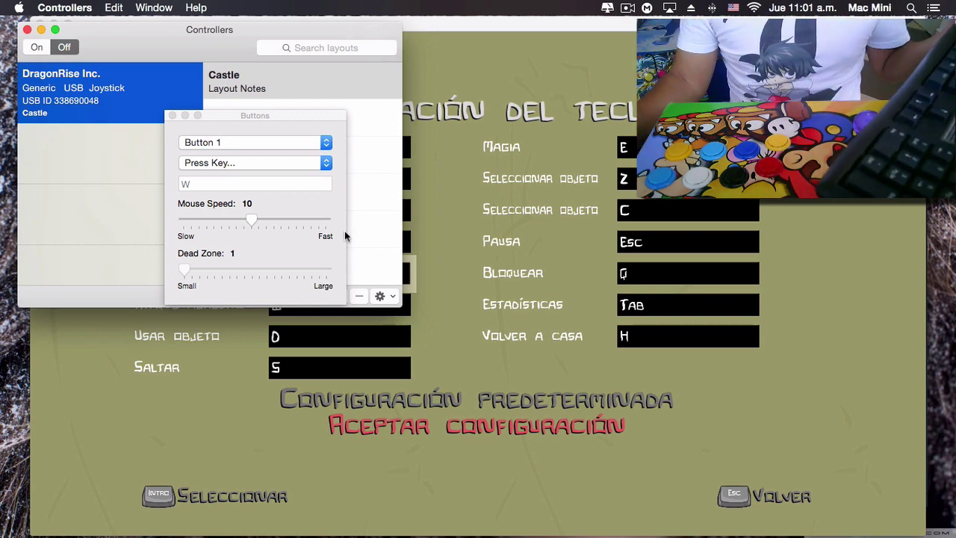
click(469, 243)
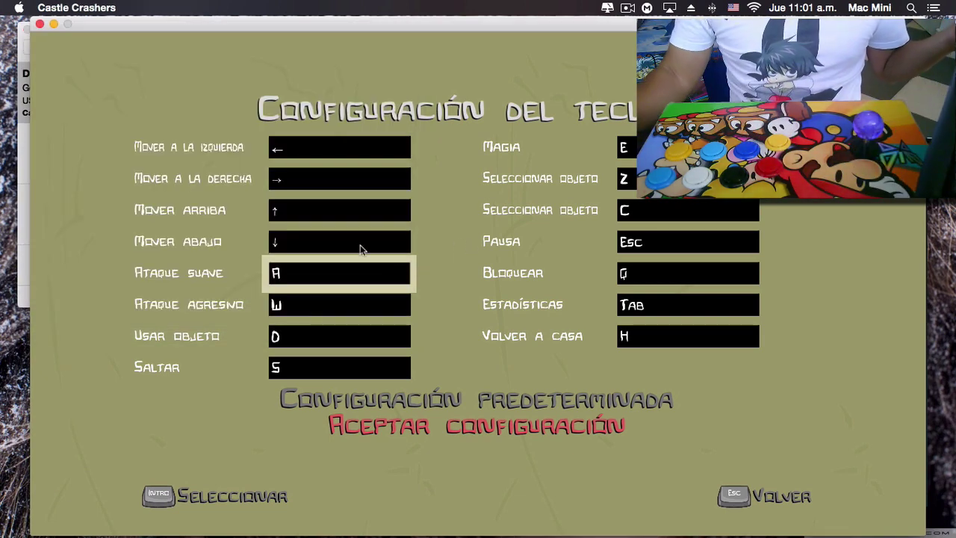
click(24, 299)
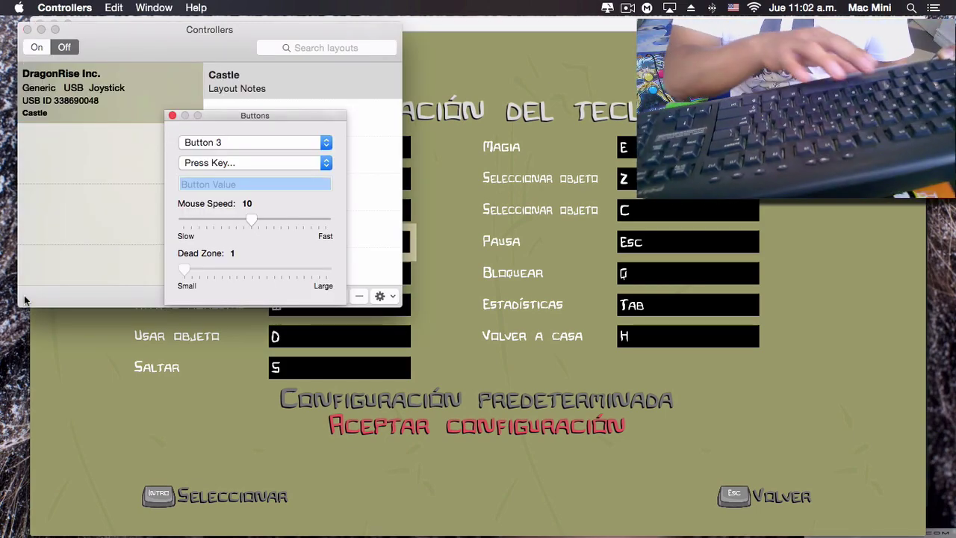
key(d)
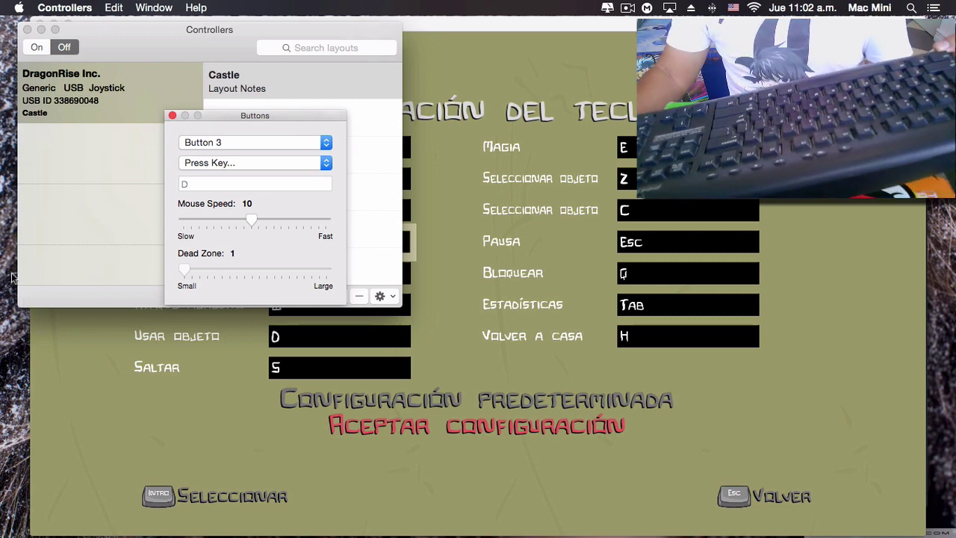
Map joystick Button 7 to the S key in the Castle layout.
click(171, 116)
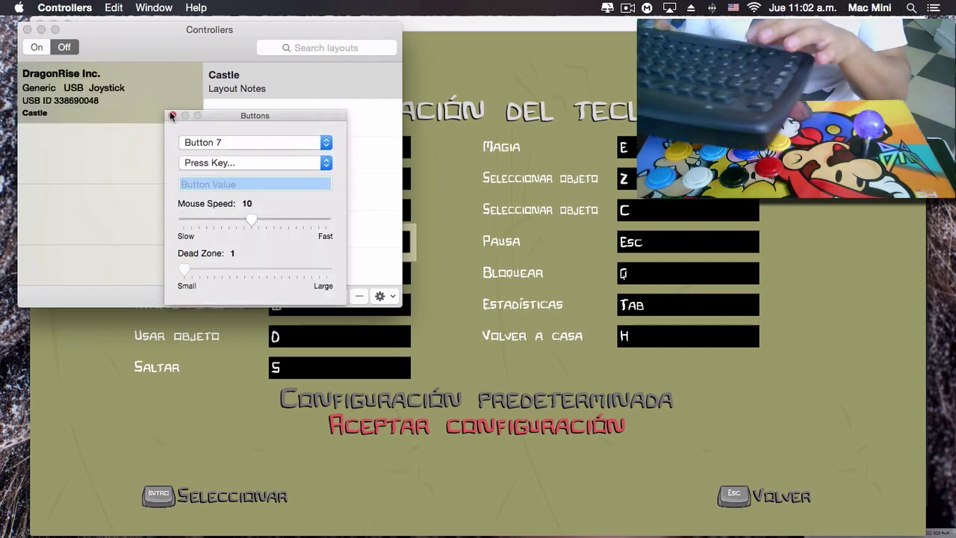
key(s)
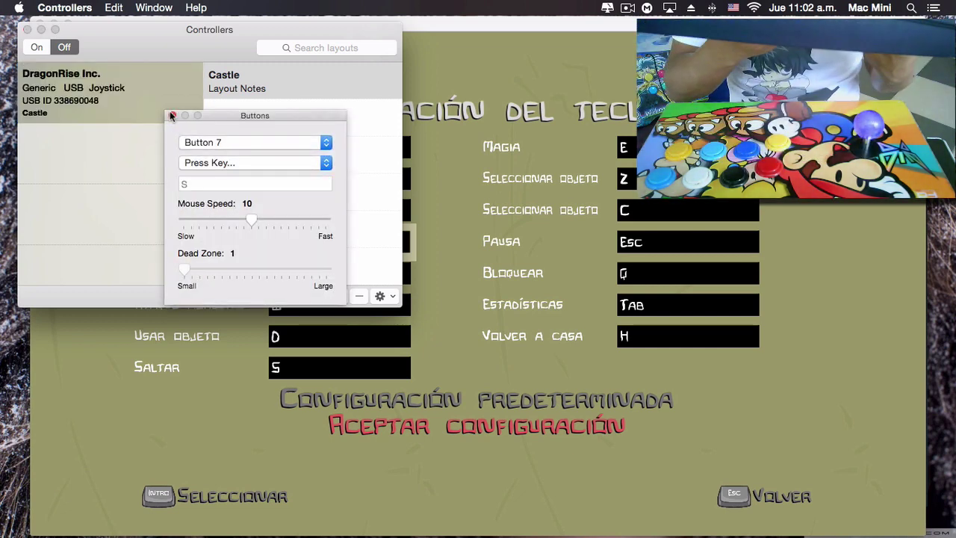
click(171, 116)
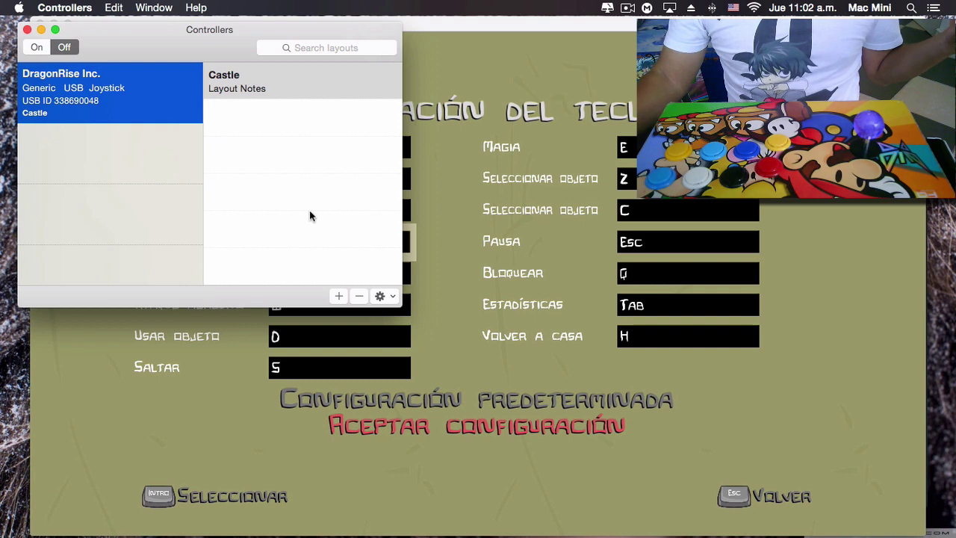
Review the remaining keys in Castle Crashers, and map joystick Button 2 to the Return key in Controllers.
click(530, 153)
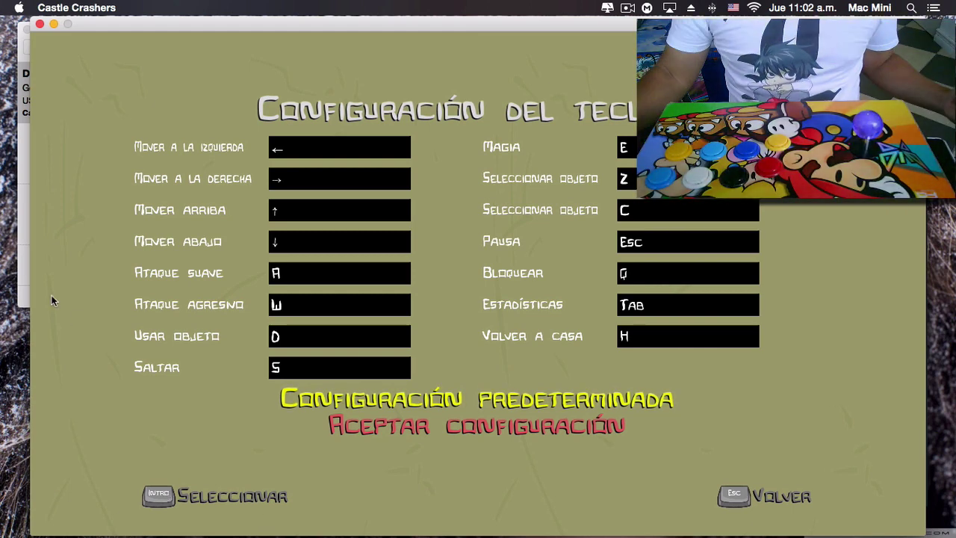
click(25, 294)
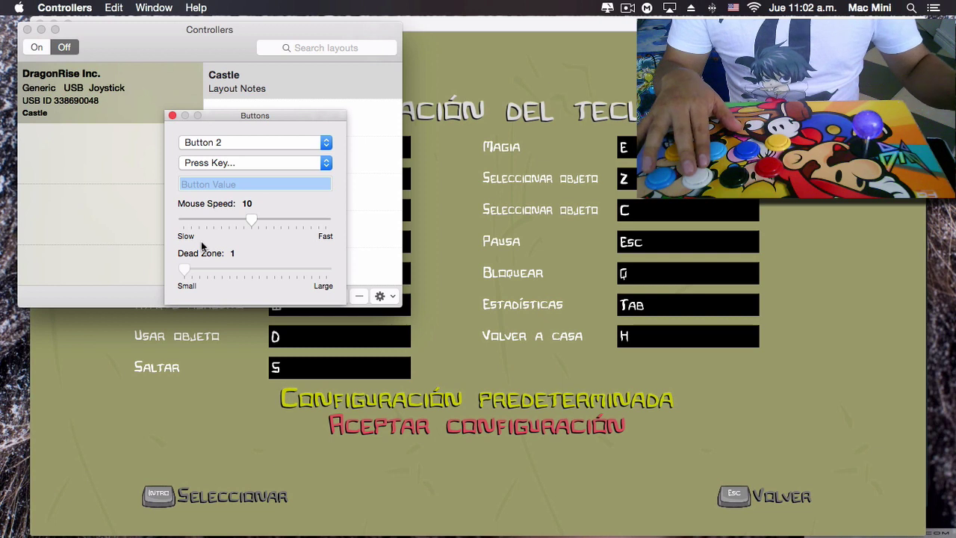
key(Return)
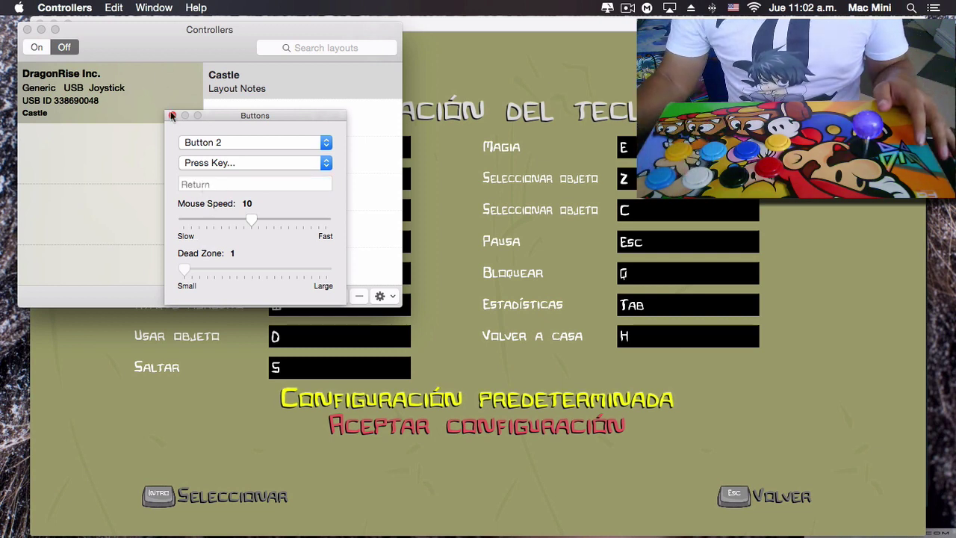
click(172, 116)
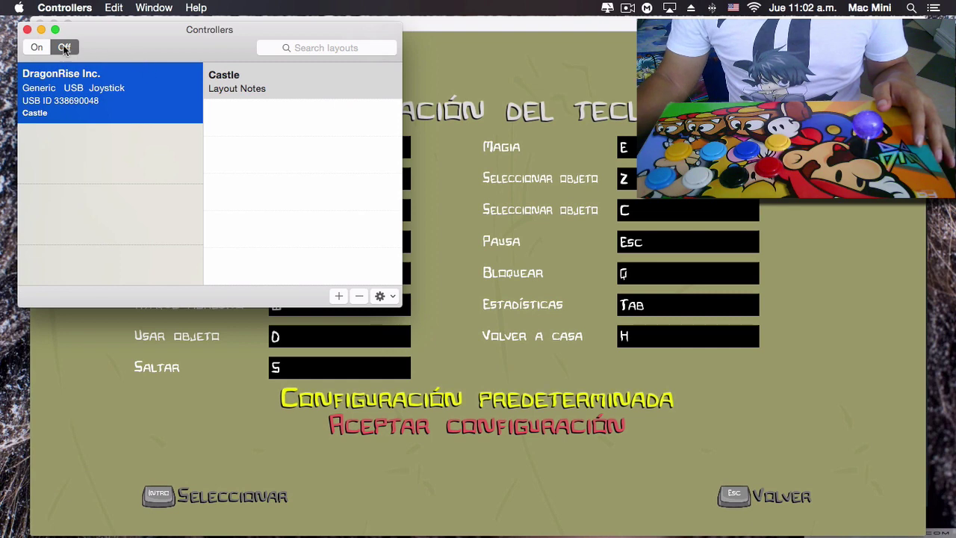
Turn the controller mapping on, switch to Castle Crashers, and back out of the keyboard configuration to the main menu.
click(39, 48)
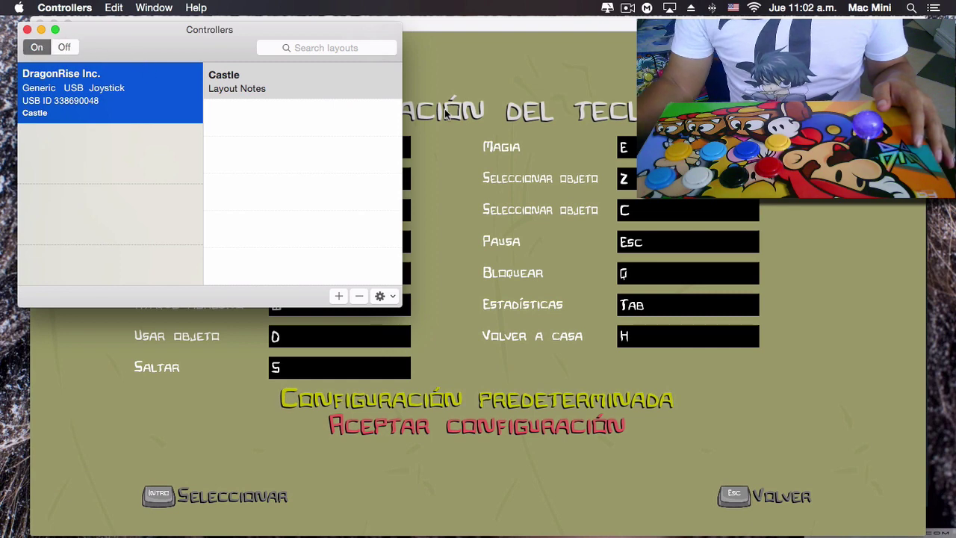
click(523, 112)
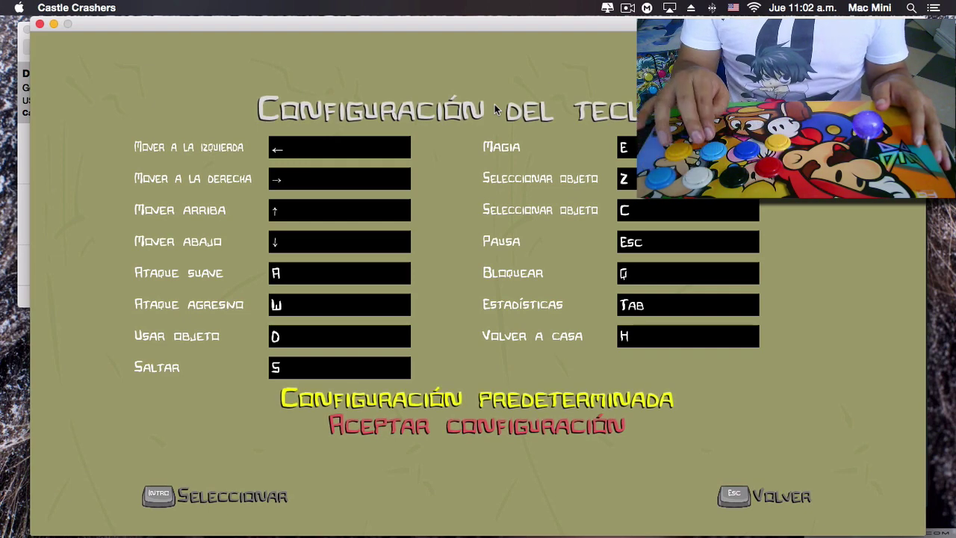
key(Escape)
key(Escape)
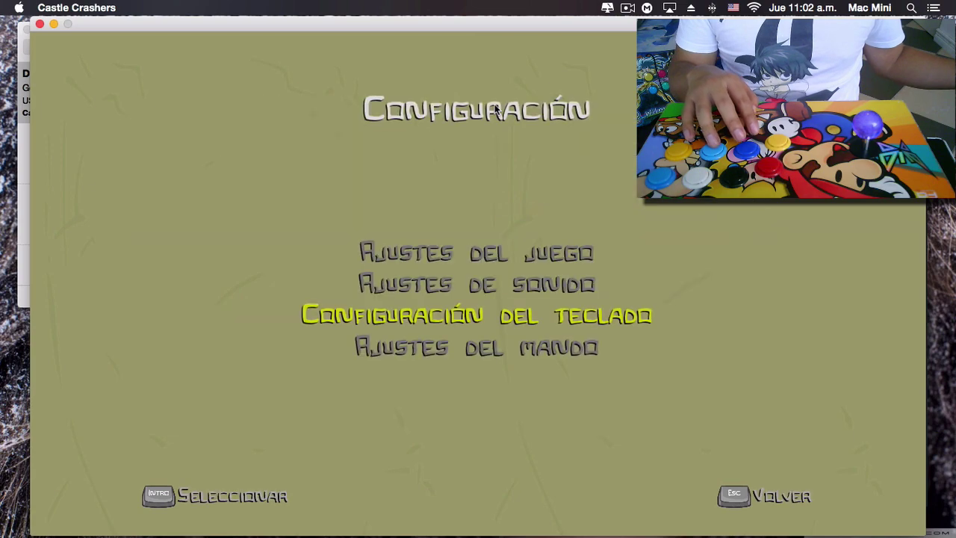
key(Escape)
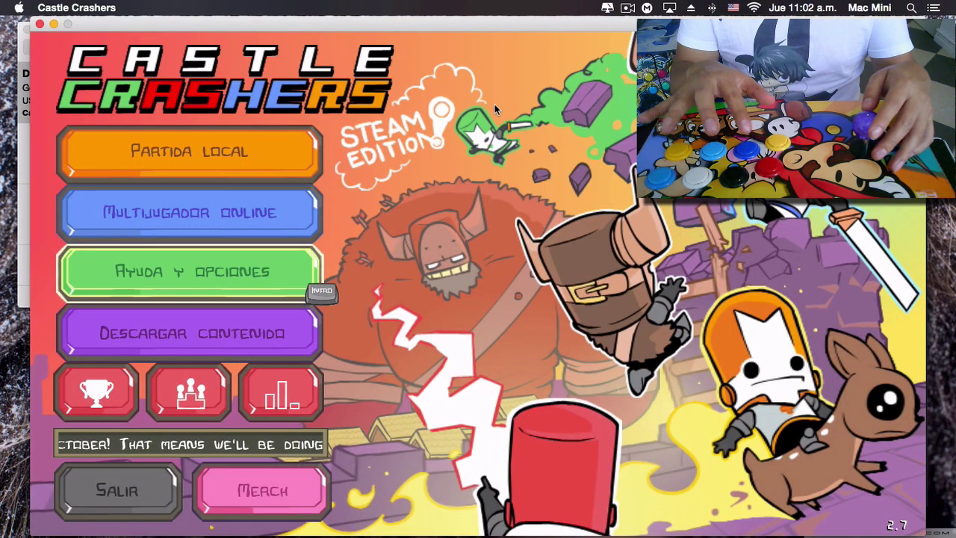
Start a Partida local game with the purple knight and enter a level from the world map.
key(Up)
key(Up)
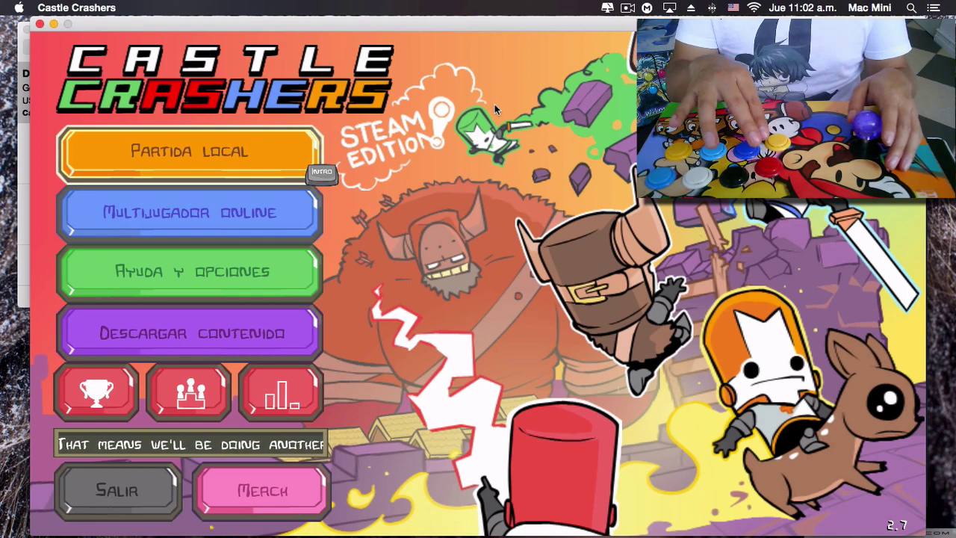
key(Return)
key(Return)
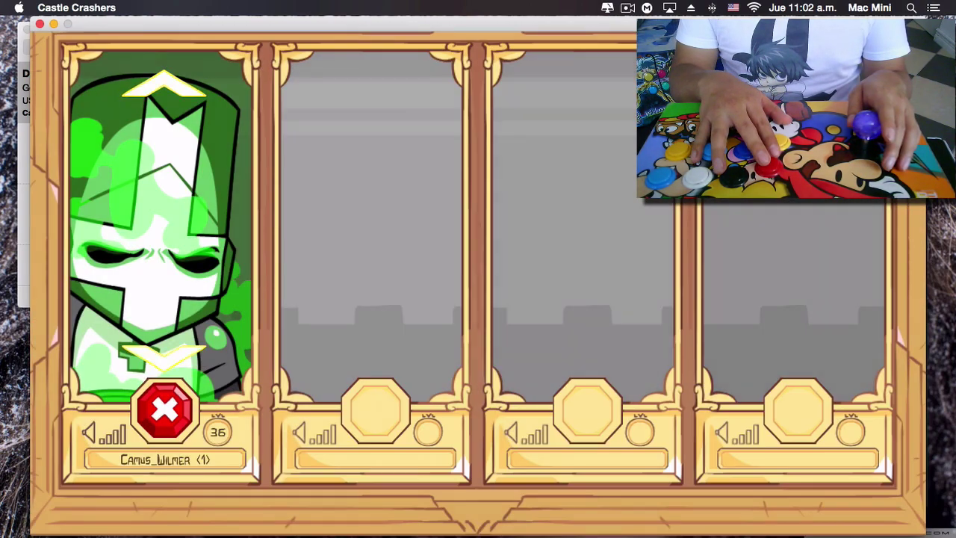
key(Up)
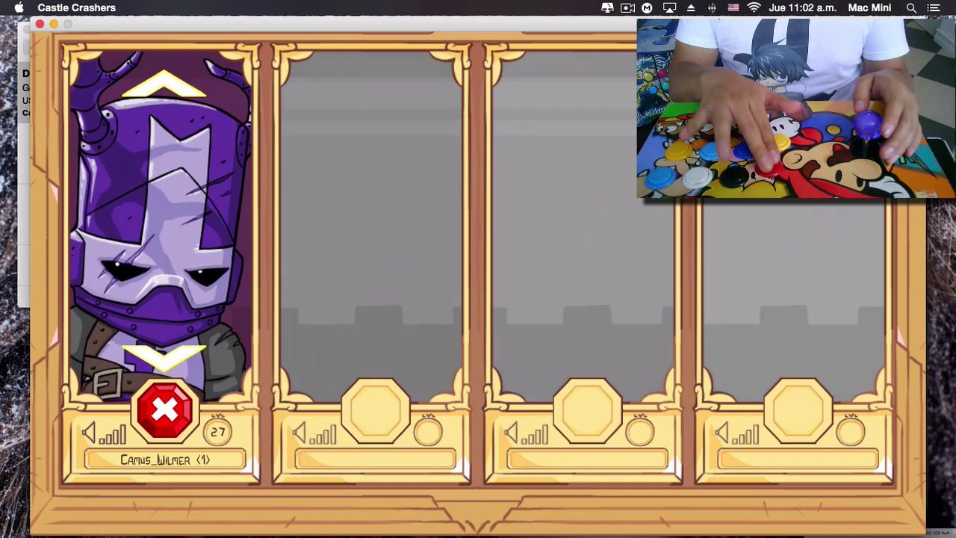
key(Return)
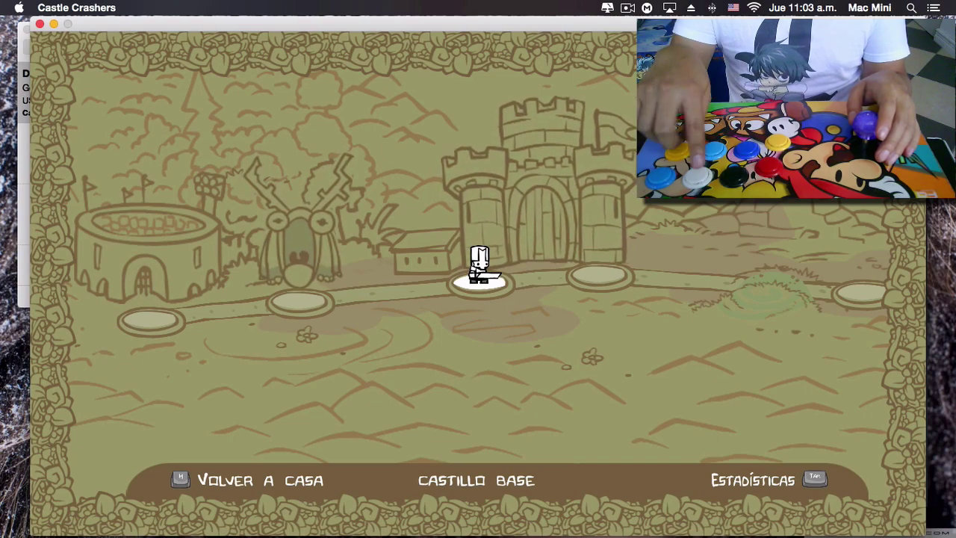
key(Return)
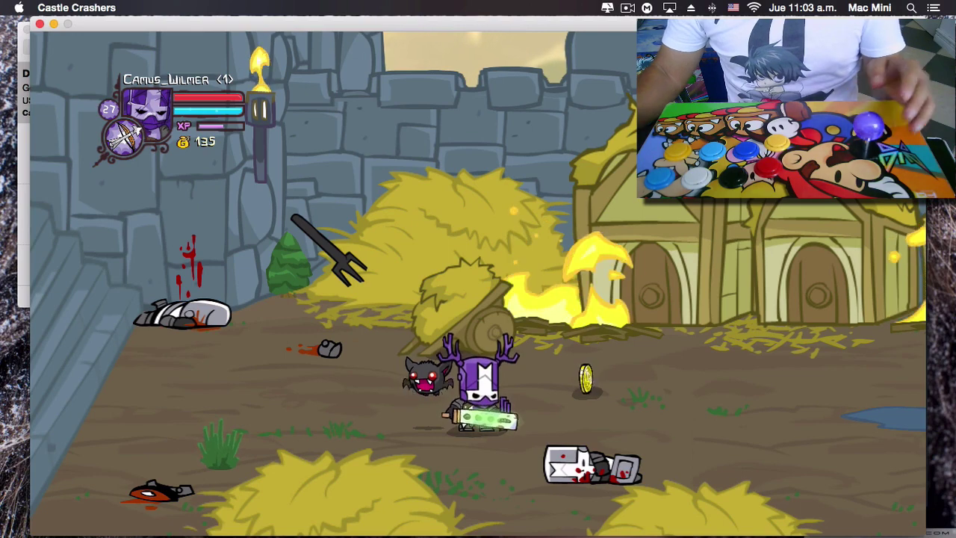
Turn the mapping off in Controllers and resume the Castle Crashers game to try the joystick without it.
key(super+Tab)
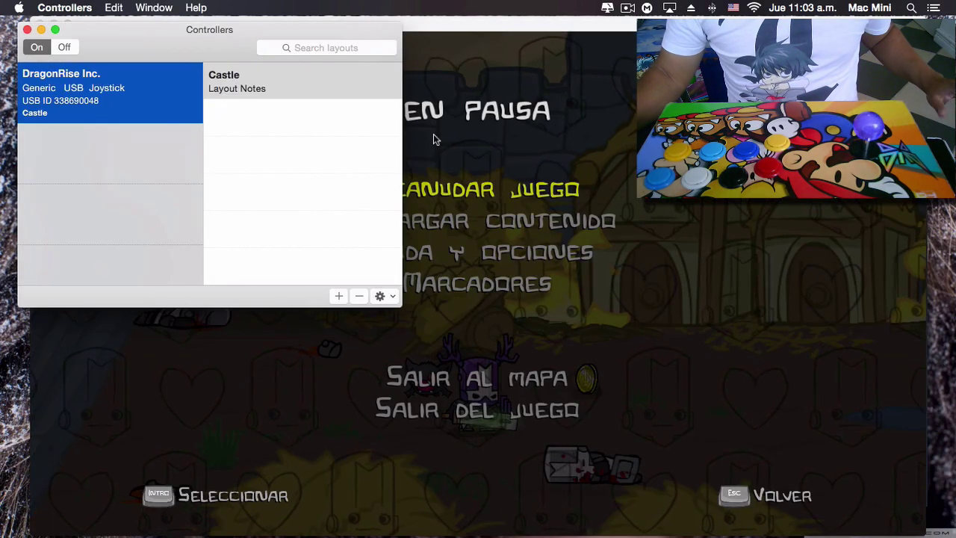
click(65, 47)
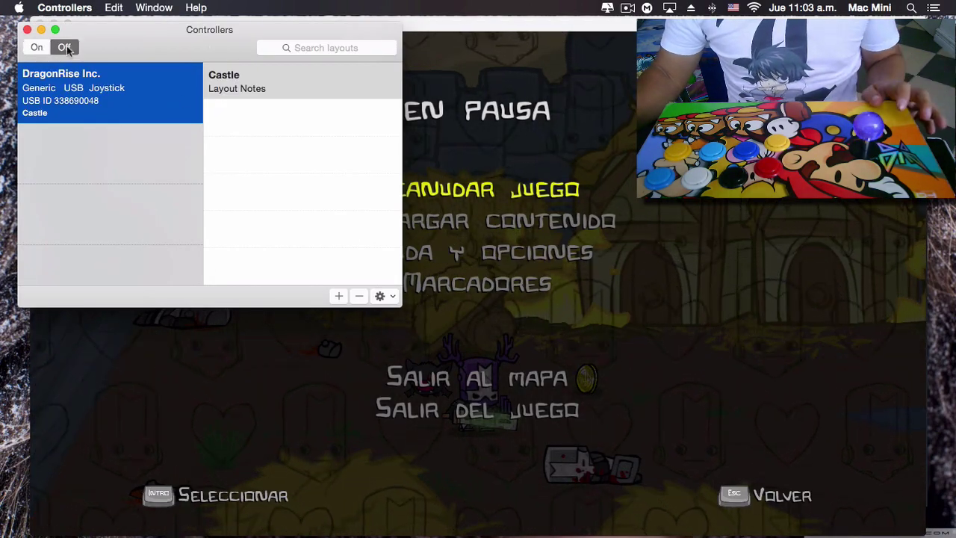
key(super+Tab)
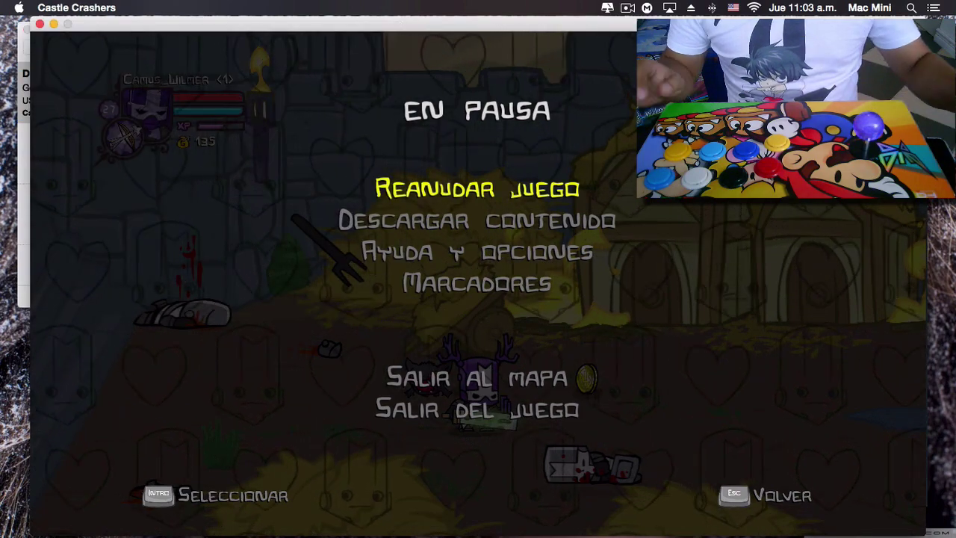
key(Return)
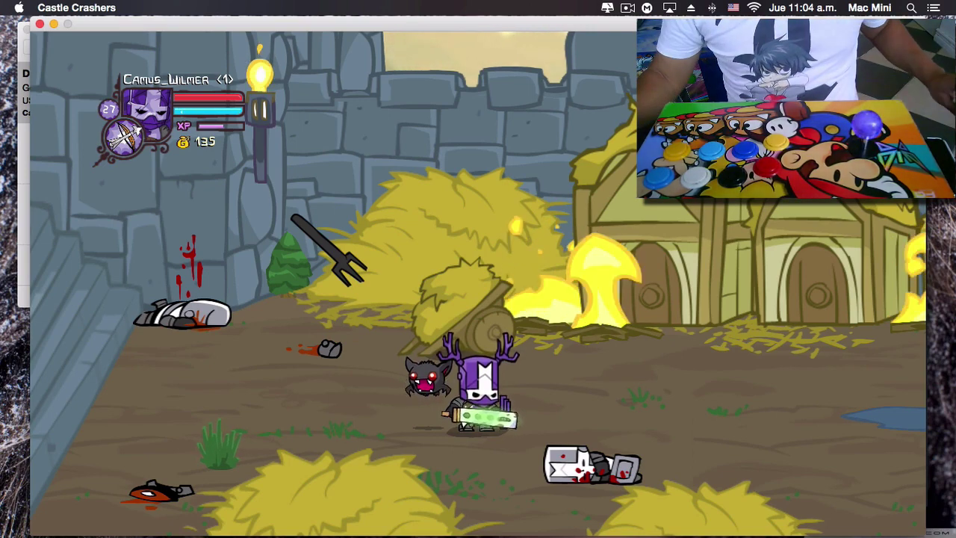
Turn the mapping back on in Controllers, switch to Castle Crashers, and resume the paused game.
key(super+Tab)
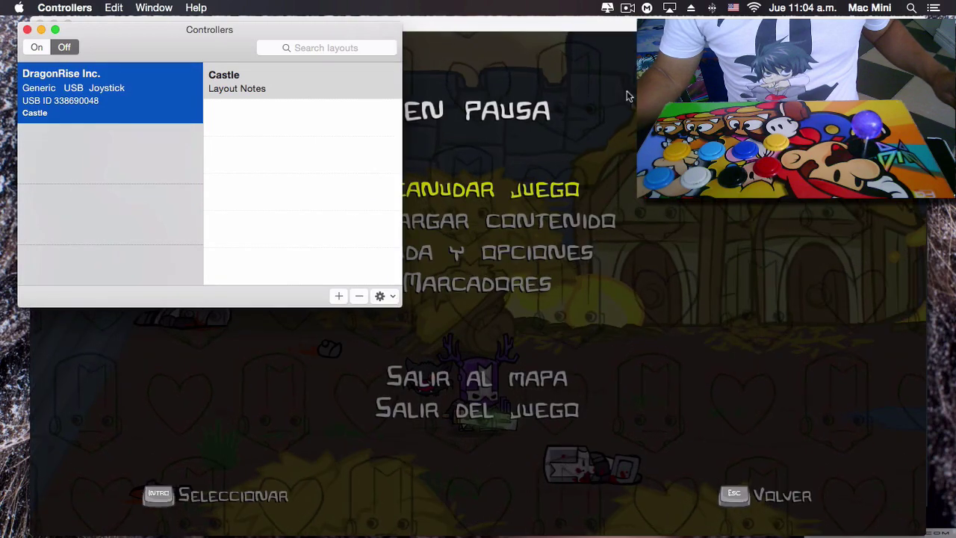
click(35, 48)
click(561, 91)
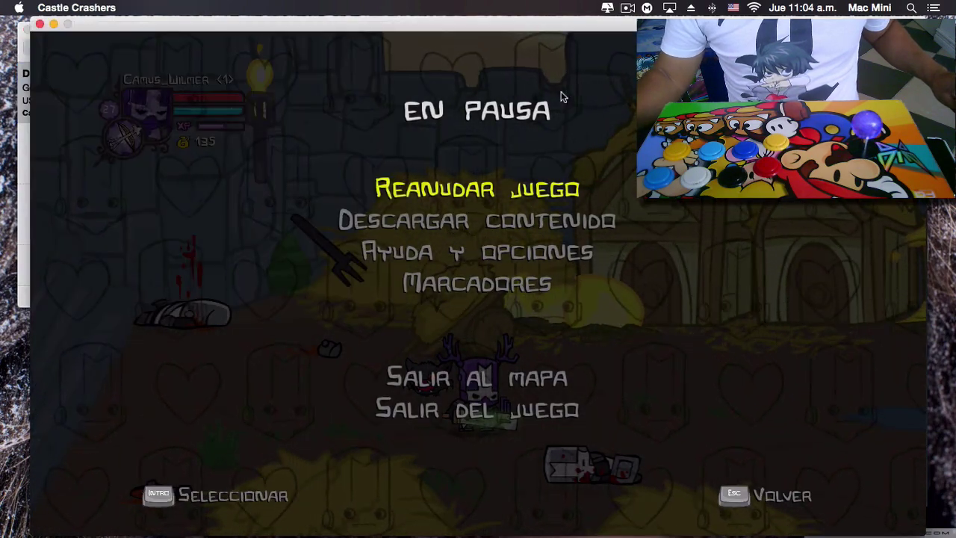
key(Return)
Test the joystick by walking the purple knight right past the burning houses and back to the left.
key(Right)
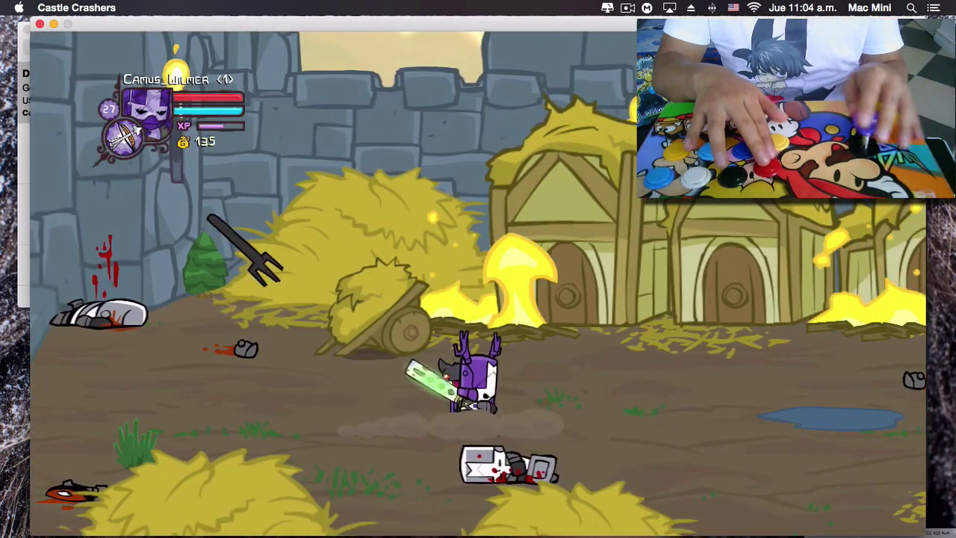
key(Right)
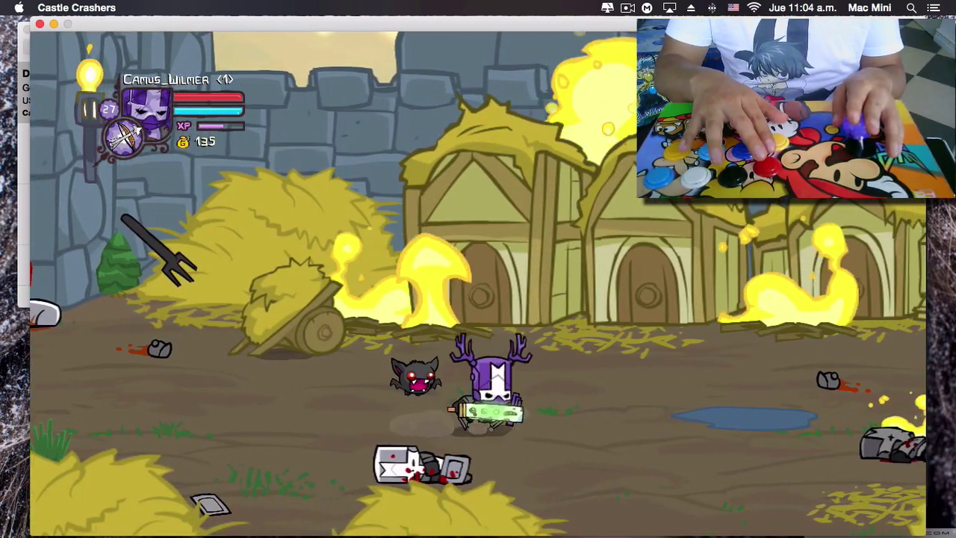
key(Right)
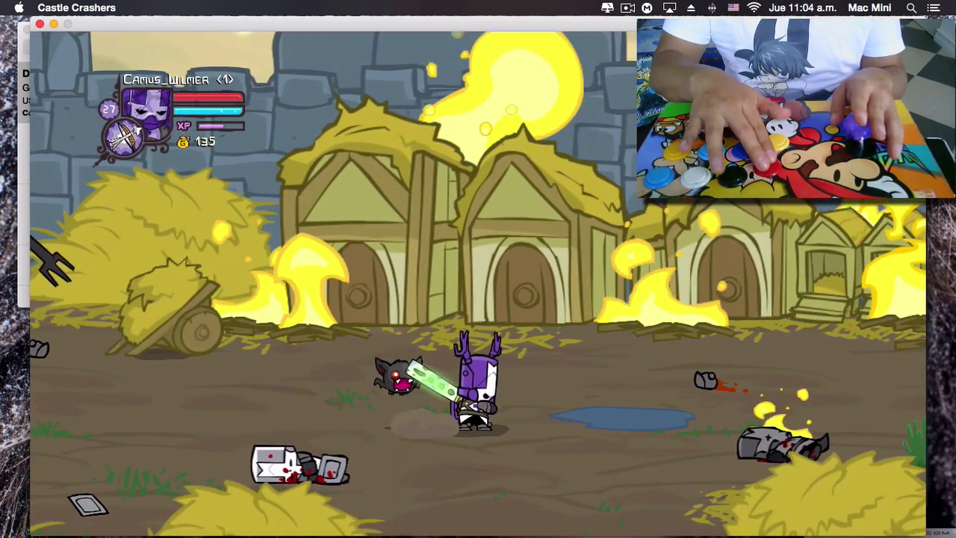
key(Right)
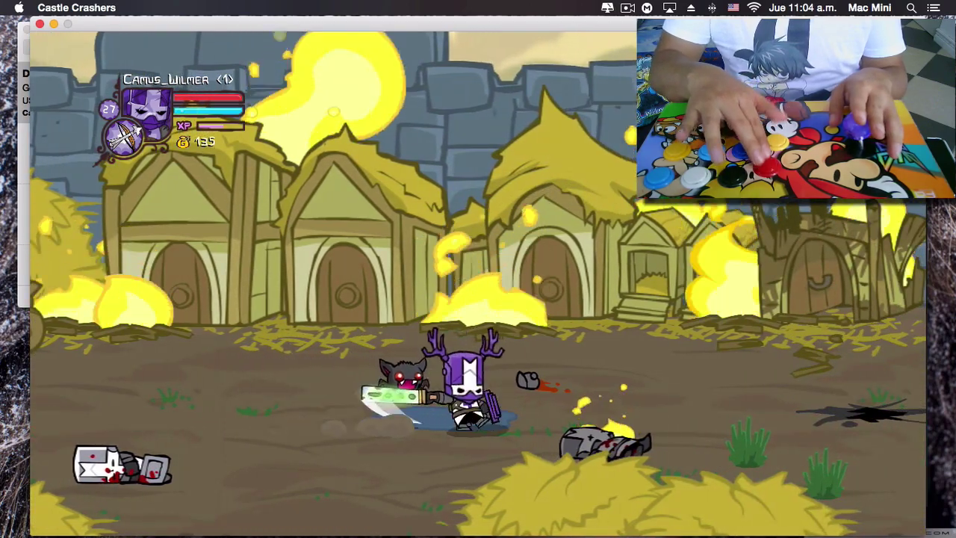
key(Left)
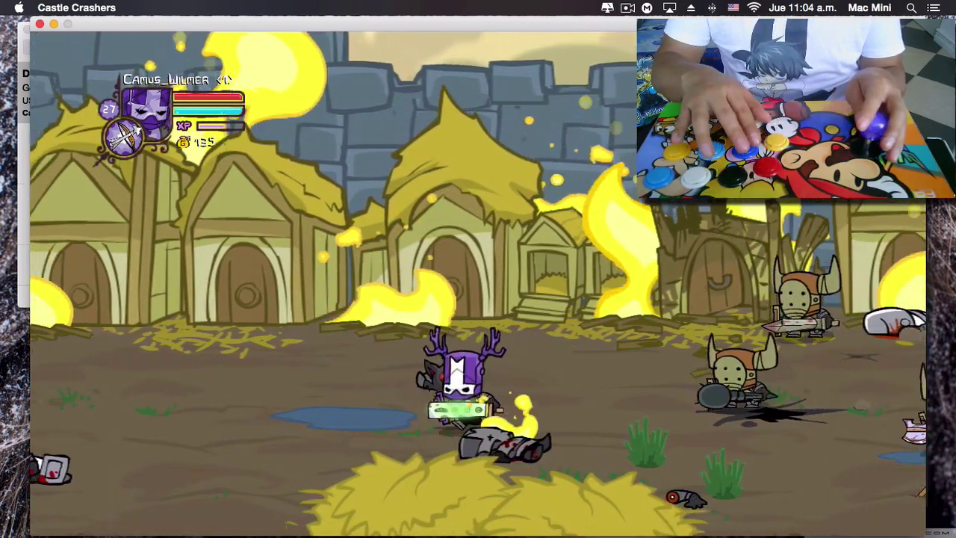
key(Left)
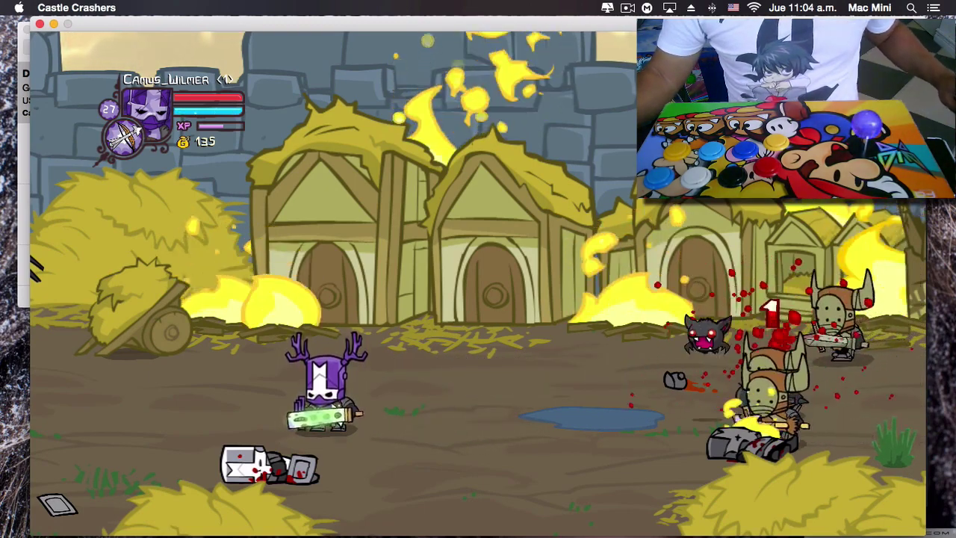
Quit Castle Crashers, turn the mapping off in Controllers after selecting the Sony PLAYSTATION(R)3 Controller, and close the Buttons window.
key(super+q)
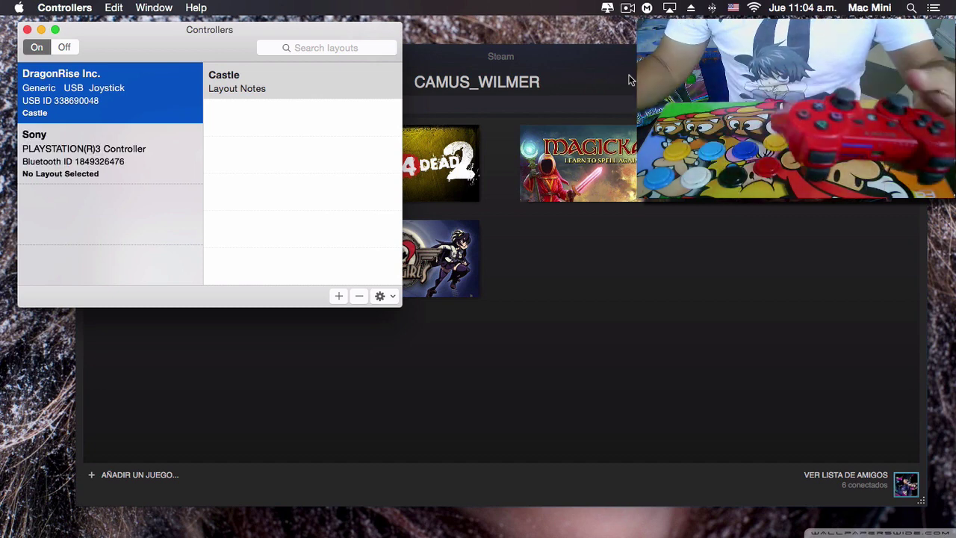
click(132, 170)
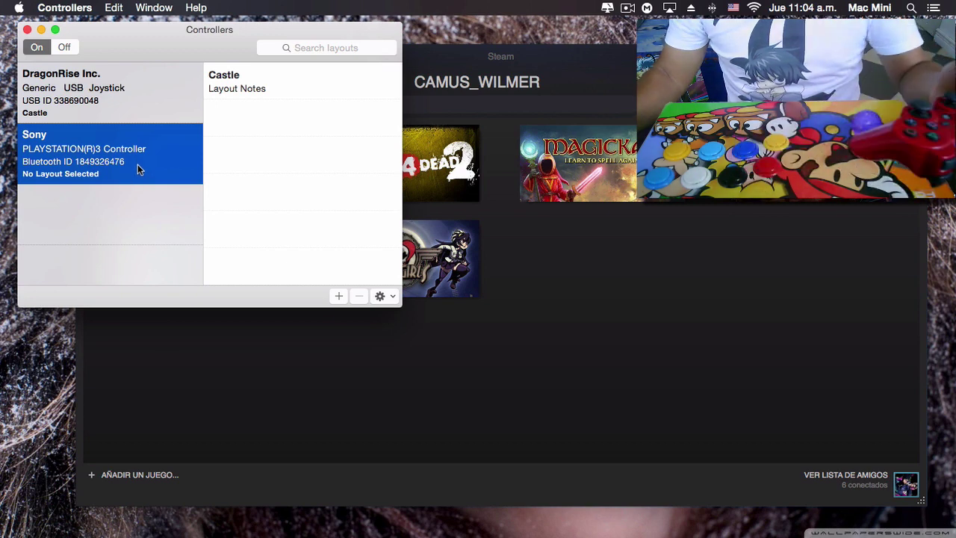
click(66, 47)
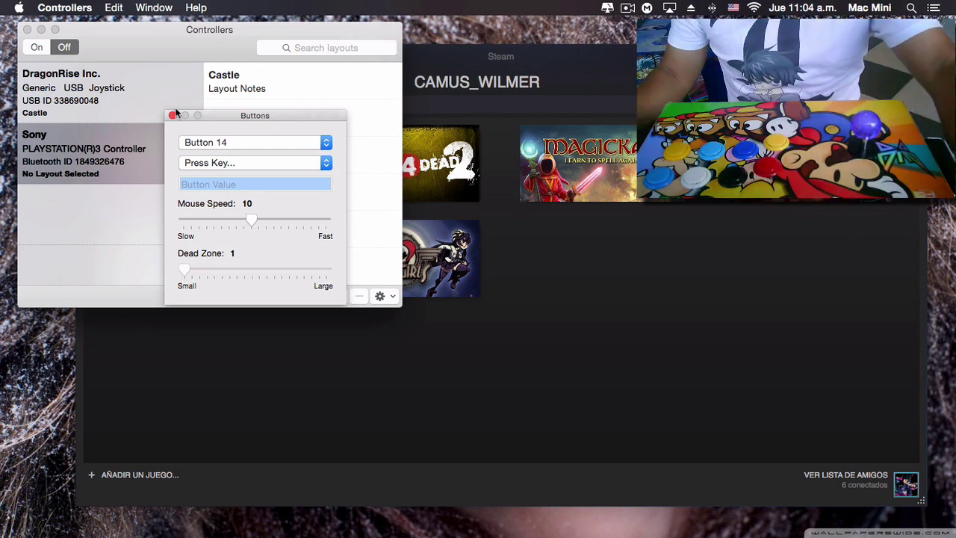
click(172, 117)
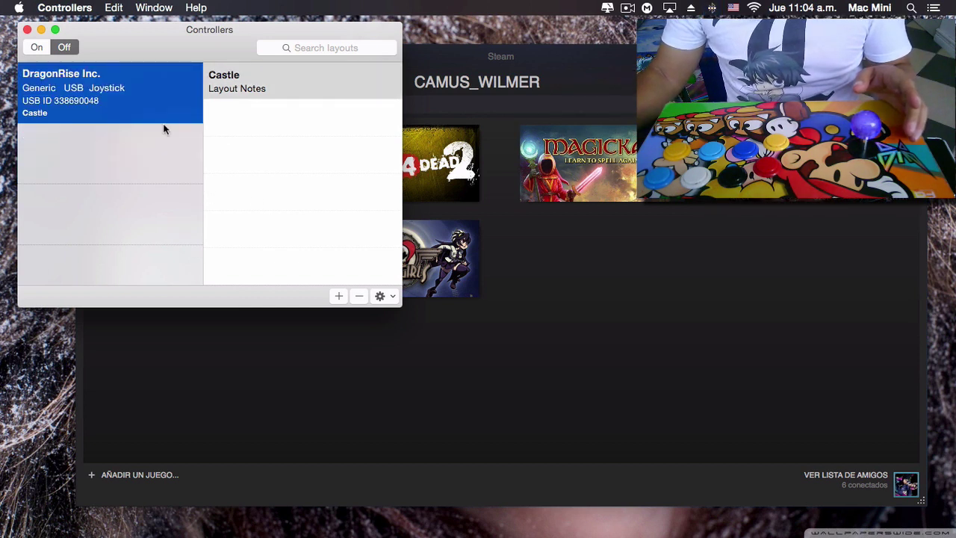
click(250, 90)
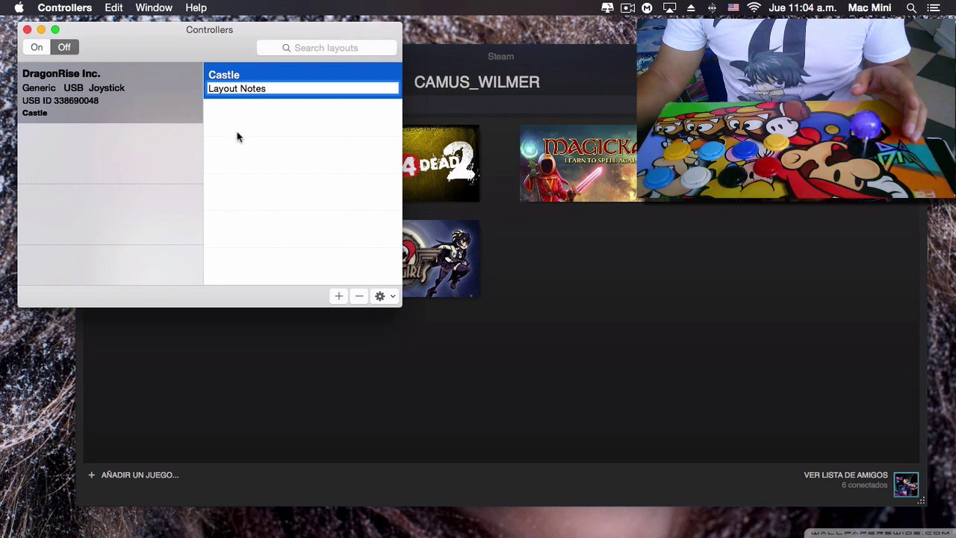
click(259, 135)
click(256, 92)
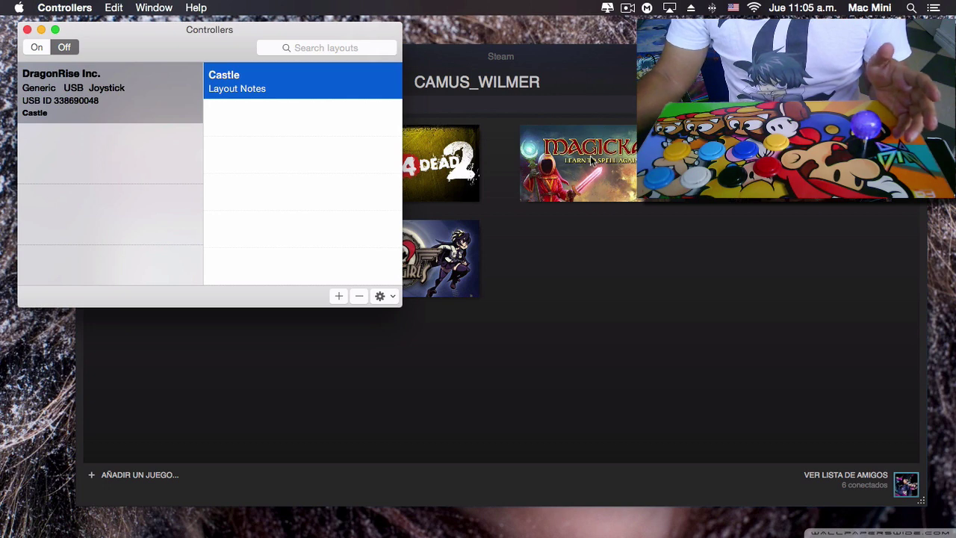
click(513, 239)
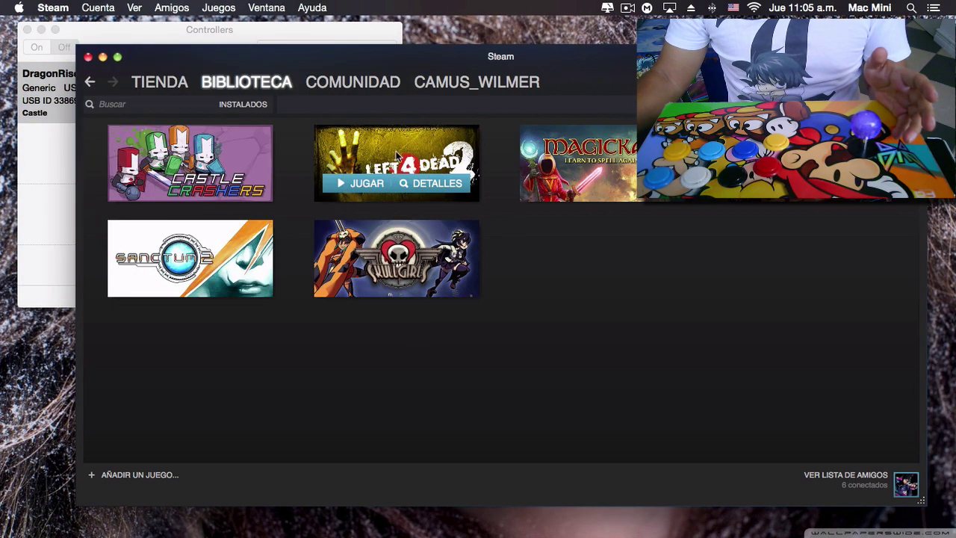
click(64, 157)
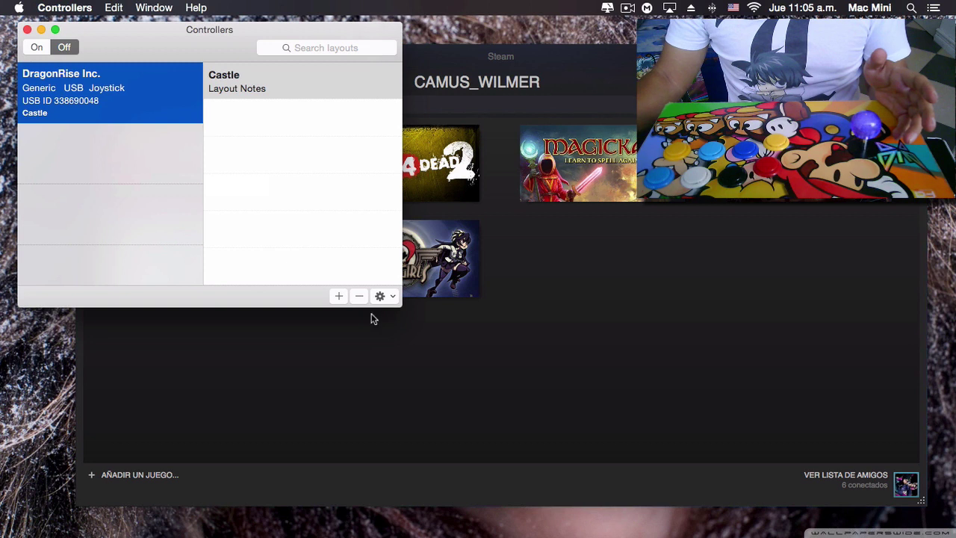
Add four blank layouts for the DragonRise USB joystick.
click(340, 298)
click(340, 297)
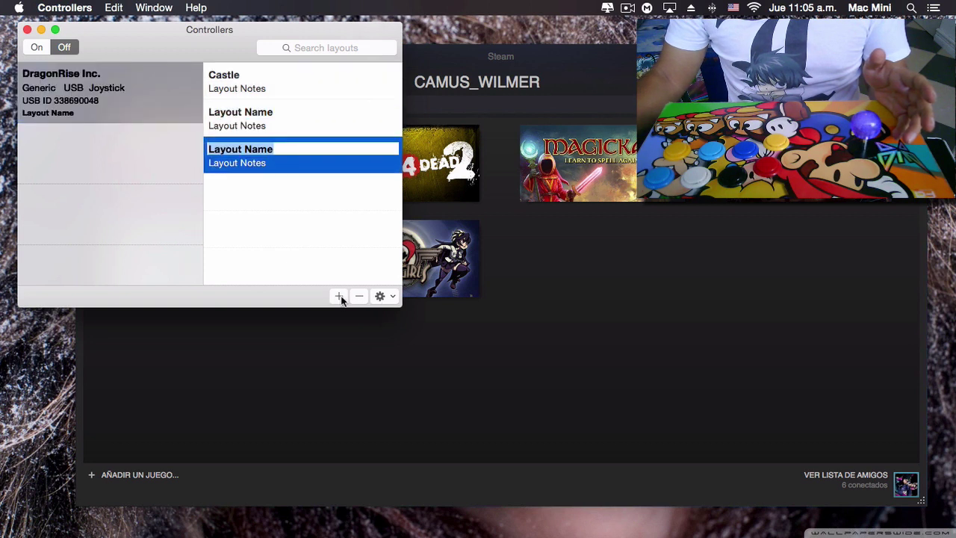
click(340, 298)
click(340, 297)
click(306, 265)
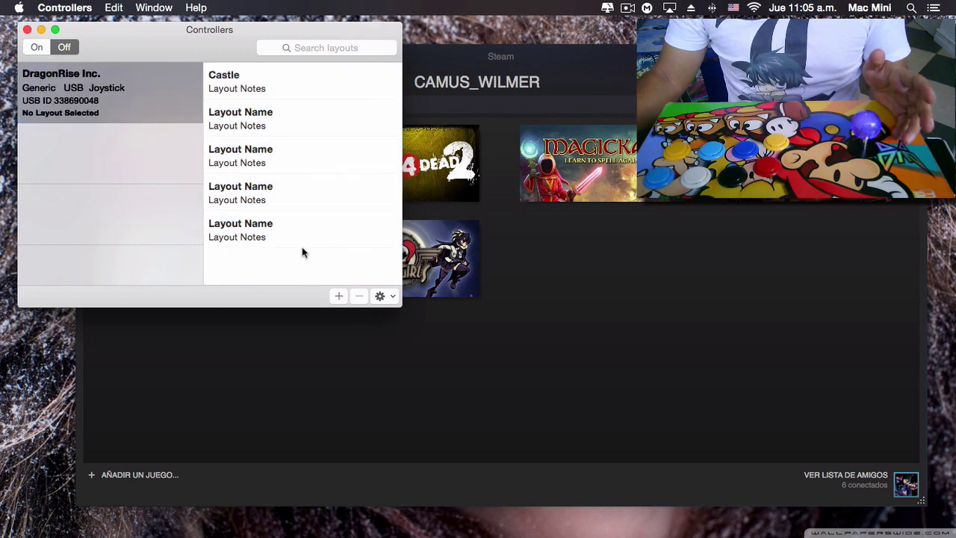
Delete three of the four blank layouts from the DragonRise joystick's list.
click(302, 245)
click(359, 297)
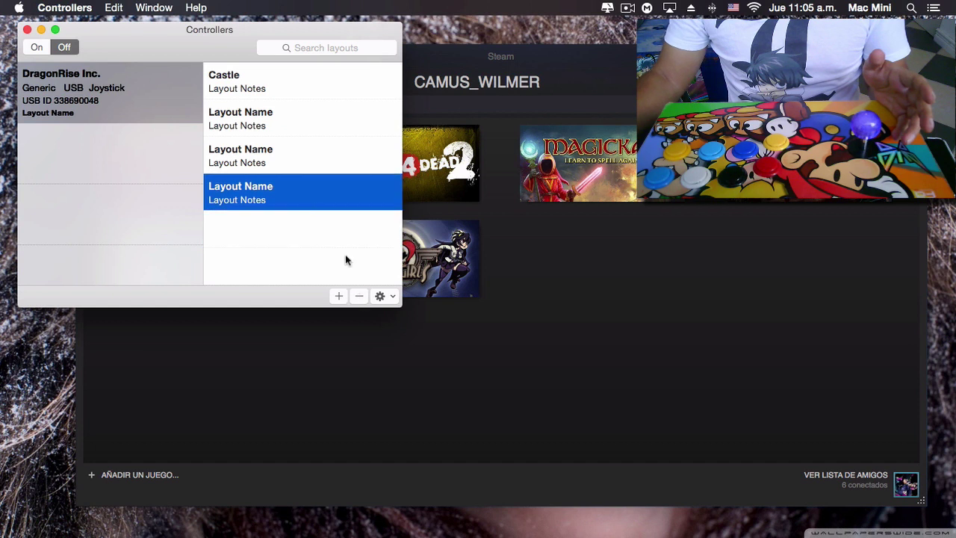
click(358, 295)
click(358, 295)
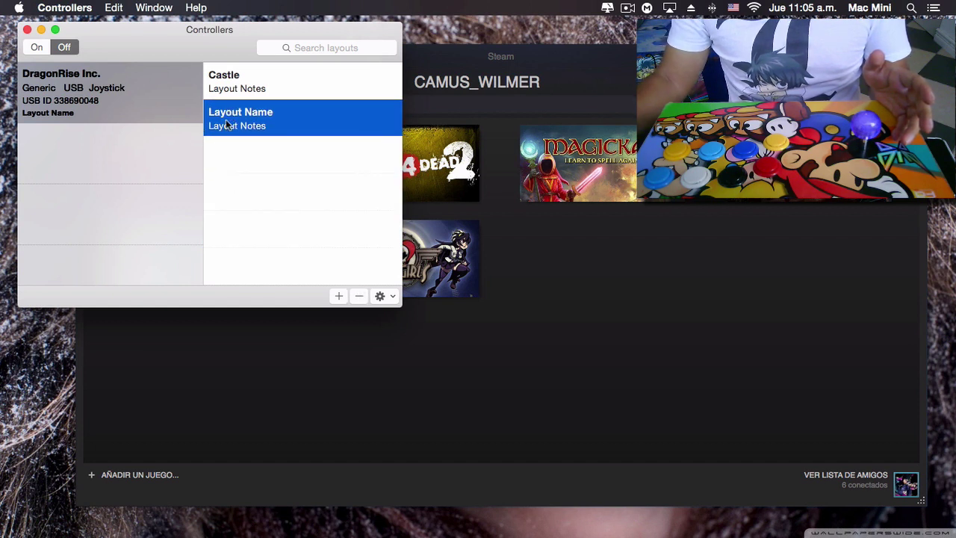
Switch the DragonRise joystick between the Castle layout and the remaining blank layout, and delete the blank one.
click(235, 89)
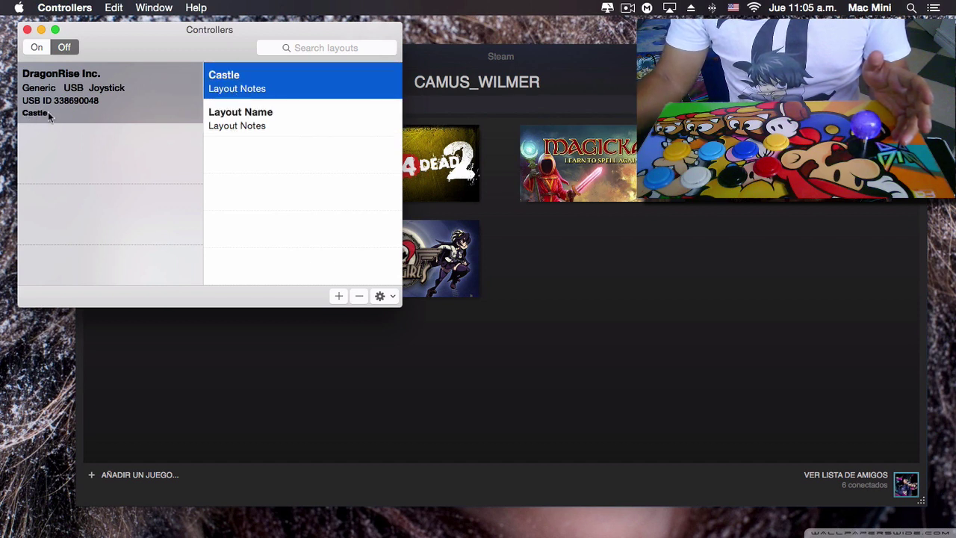
click(262, 117)
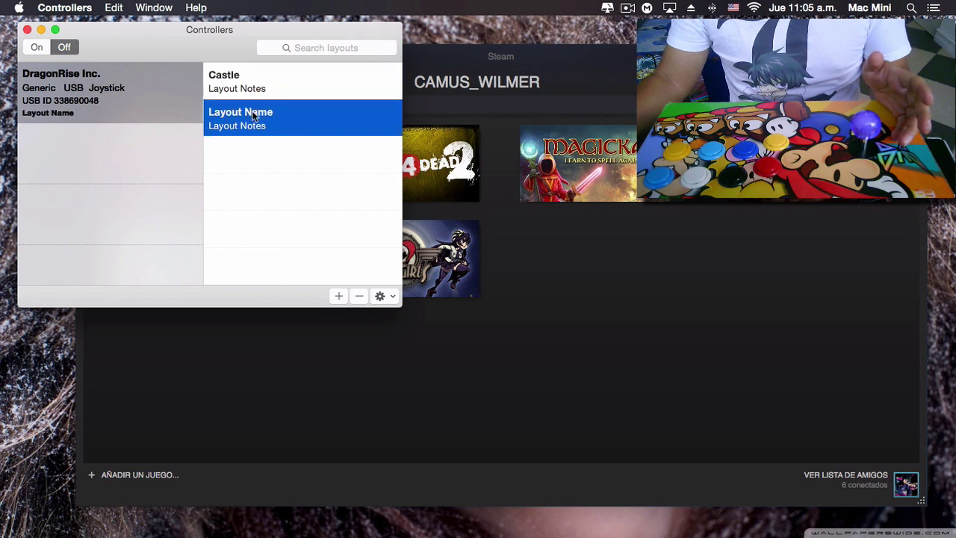
scroll(304, 191, down, 1)
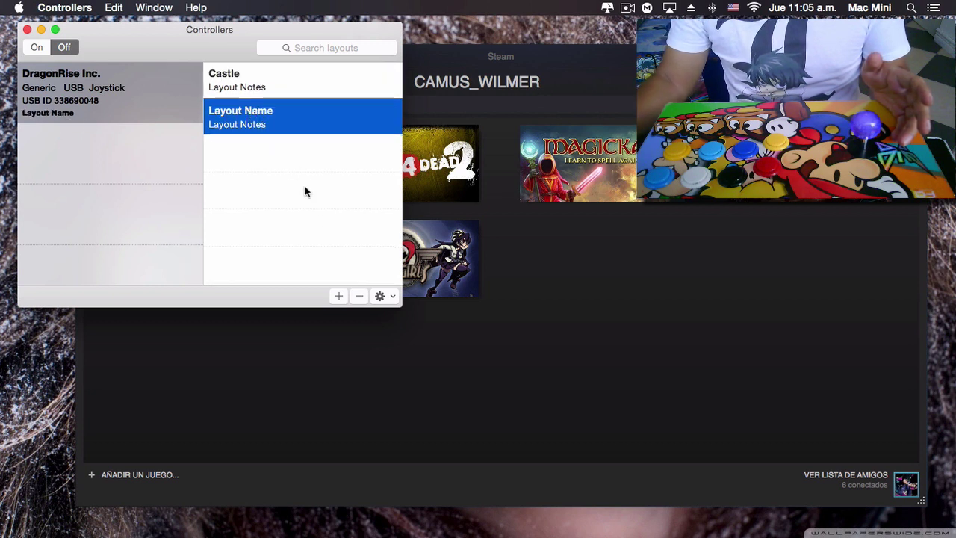
click(359, 295)
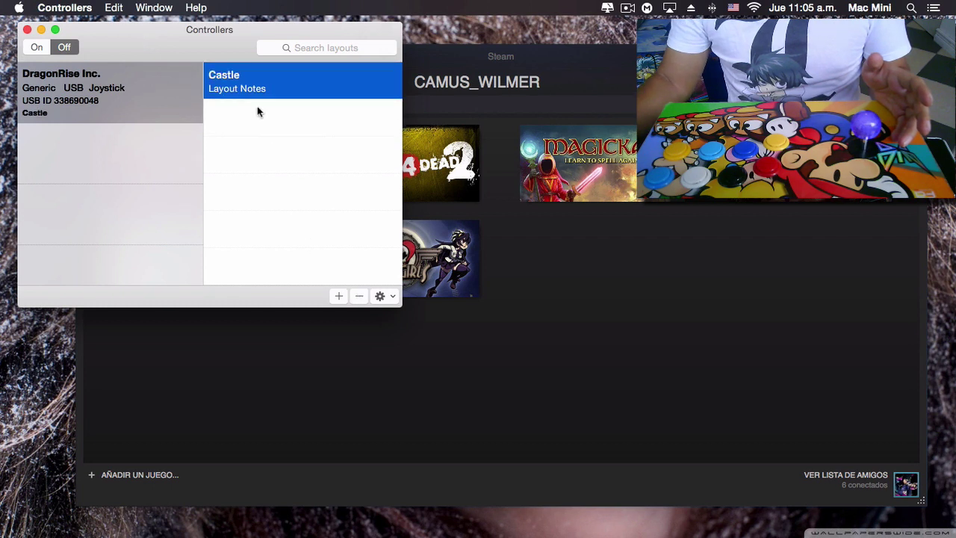
click(102, 183)
click(240, 76)
click(237, 139)
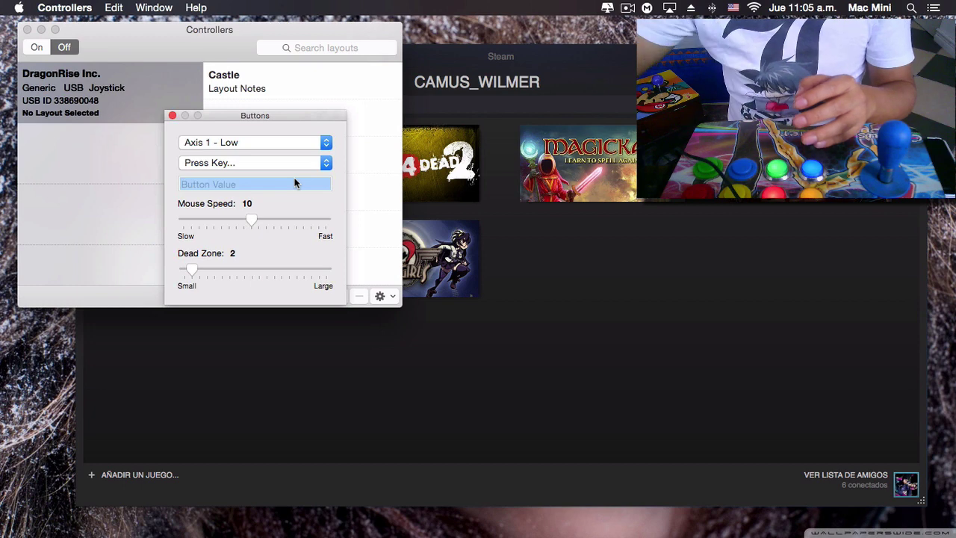
Dismiss the Buttons window, assign the Castle layout to the DragonRise joystick, and select the newly connected Pro Ex joystick.
click(172, 115)
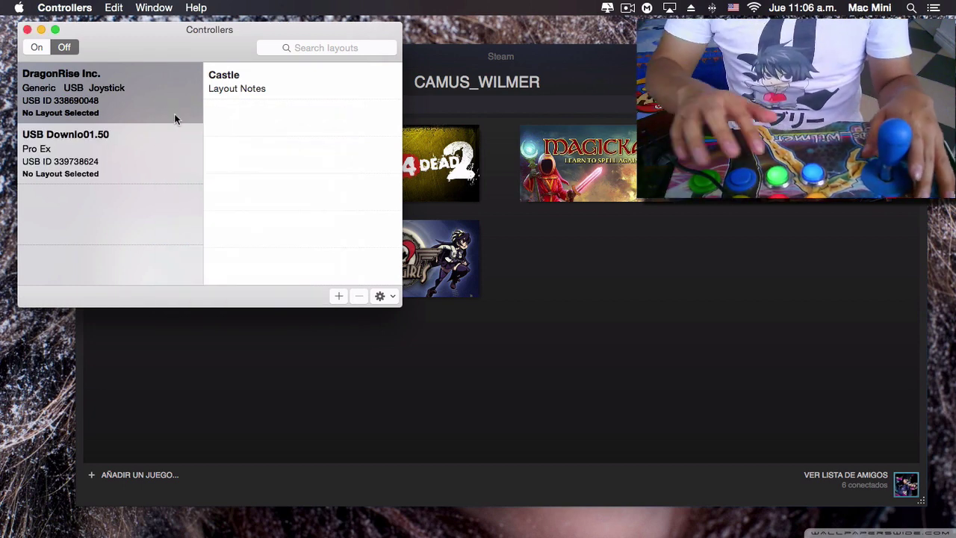
click(149, 157)
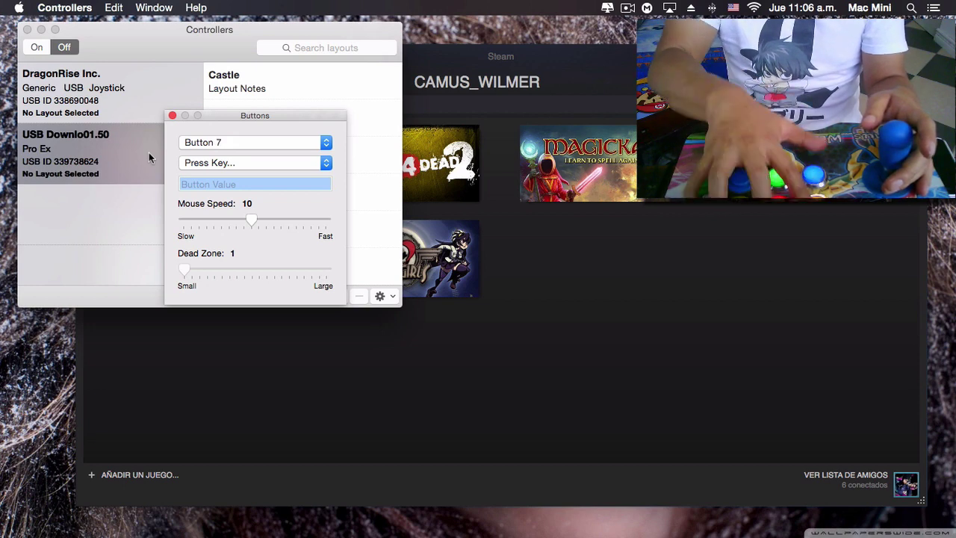
click(172, 116)
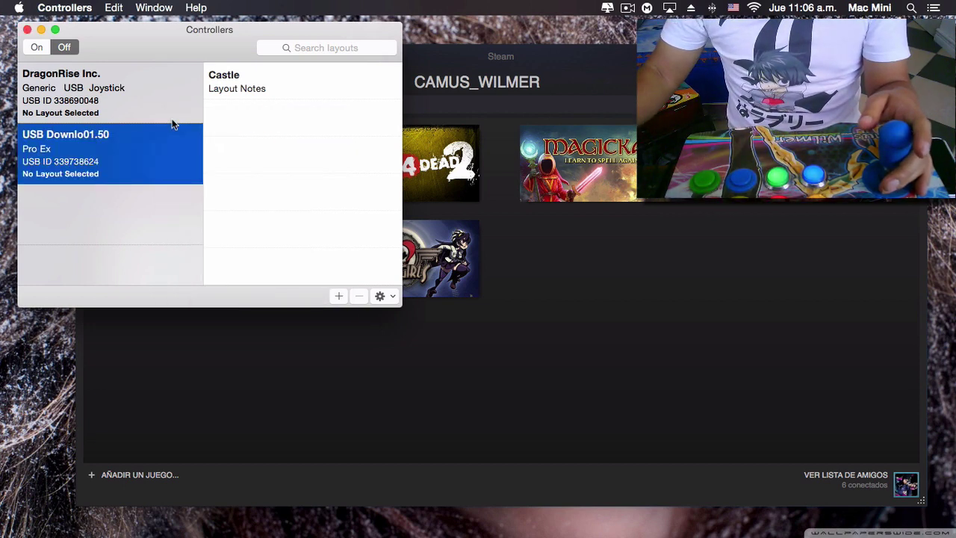
click(176, 116)
click(236, 91)
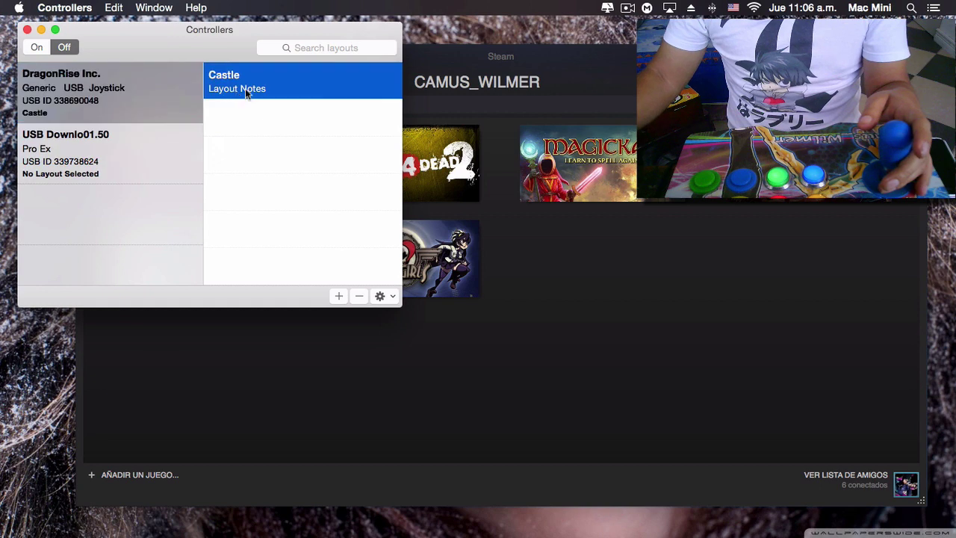
click(139, 156)
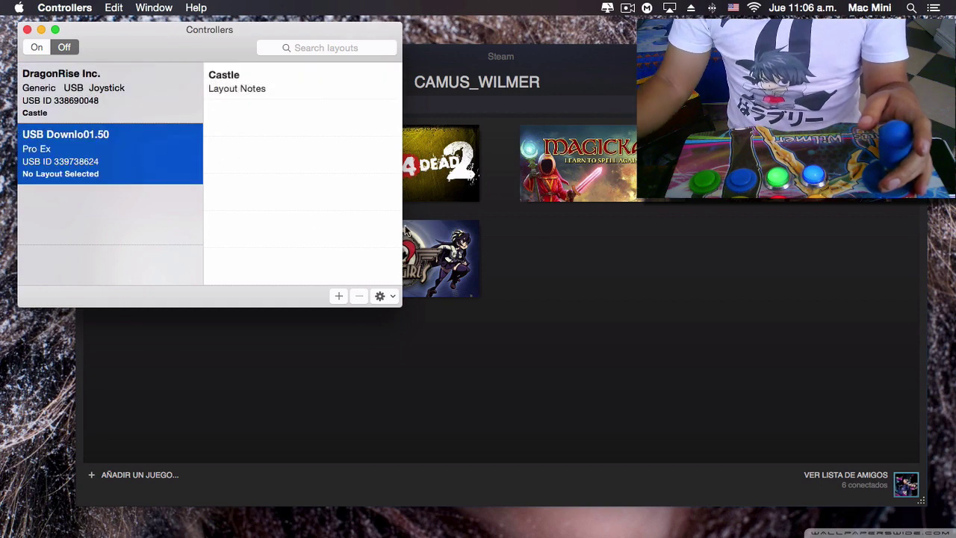
Switch to Steam and launch Castle Crashers from the library.
click(573, 233)
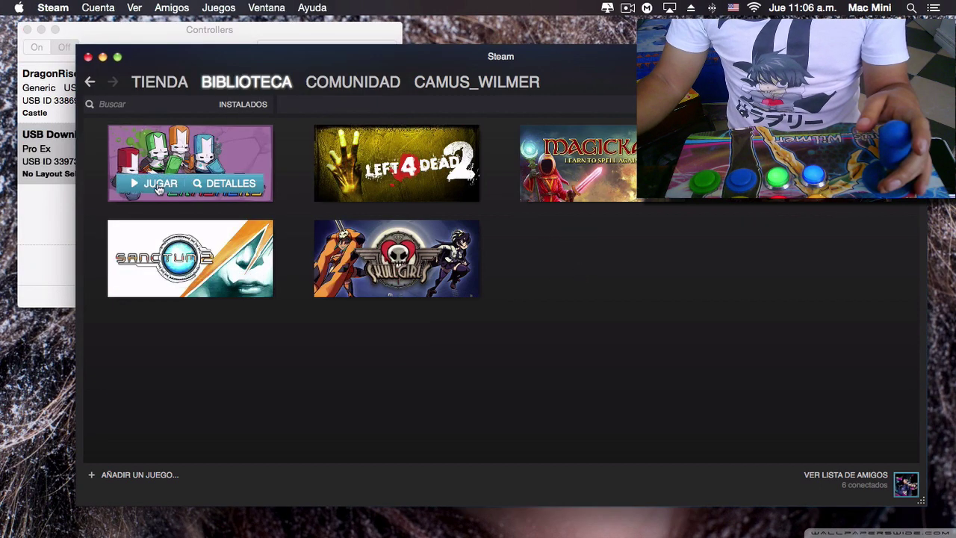
click(159, 184)
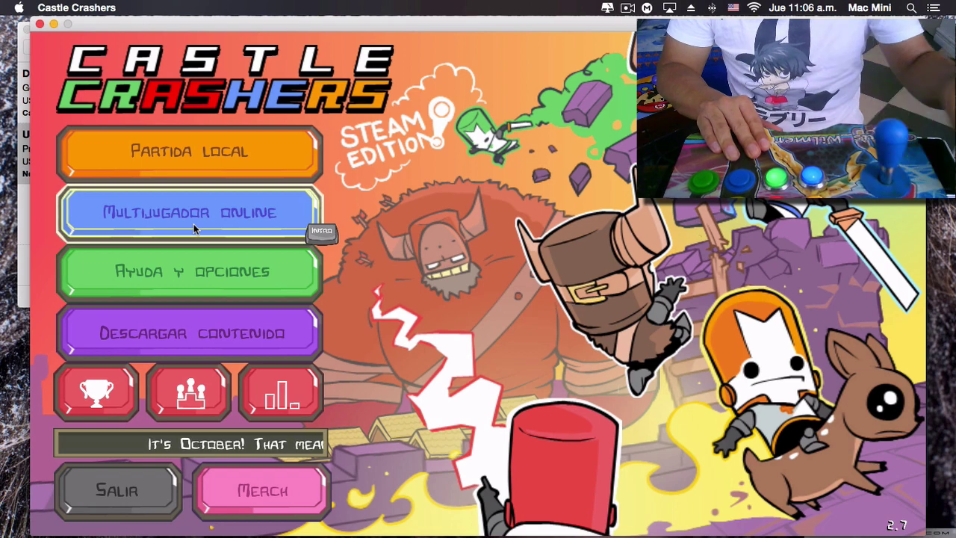
Test up and down navigation through the Castle Crashers main menu options.
key(Down)
key(Down)
key(Up)
key(Up)
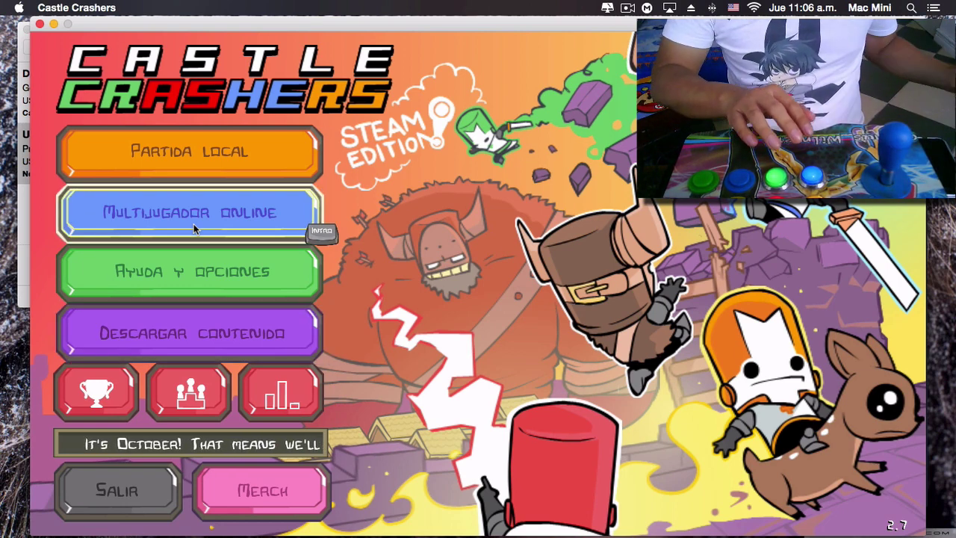
key(Up)
key(Up)
key(Down)
key(Down)
key(Down)
key(Down)
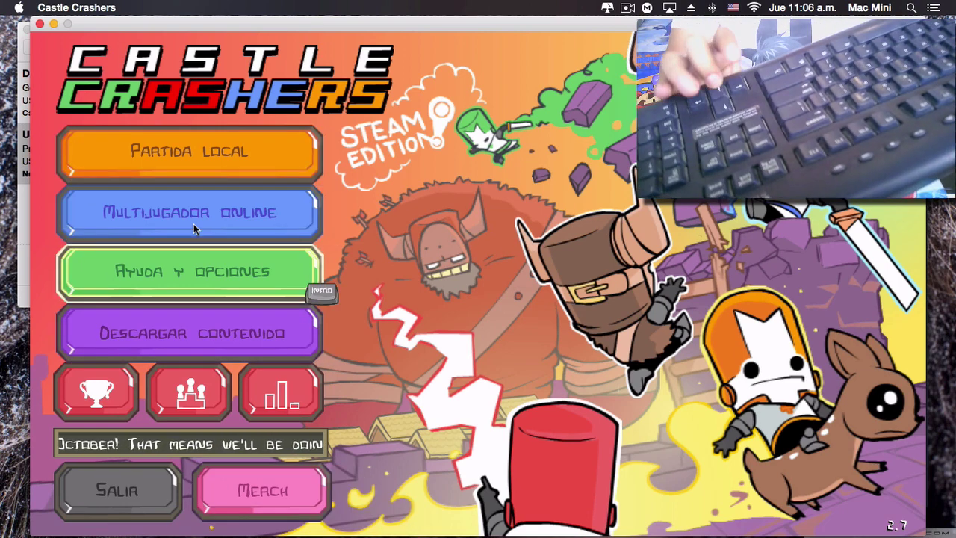
key(Up)
key(Up)
key(Up)
key(Down)
key(Down)
key(Down)
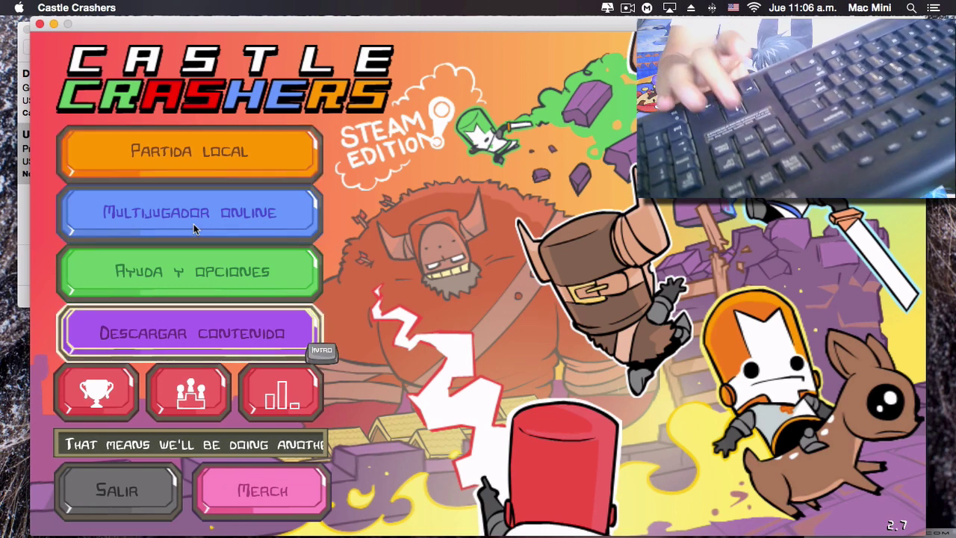
key(Up)
key(Down)
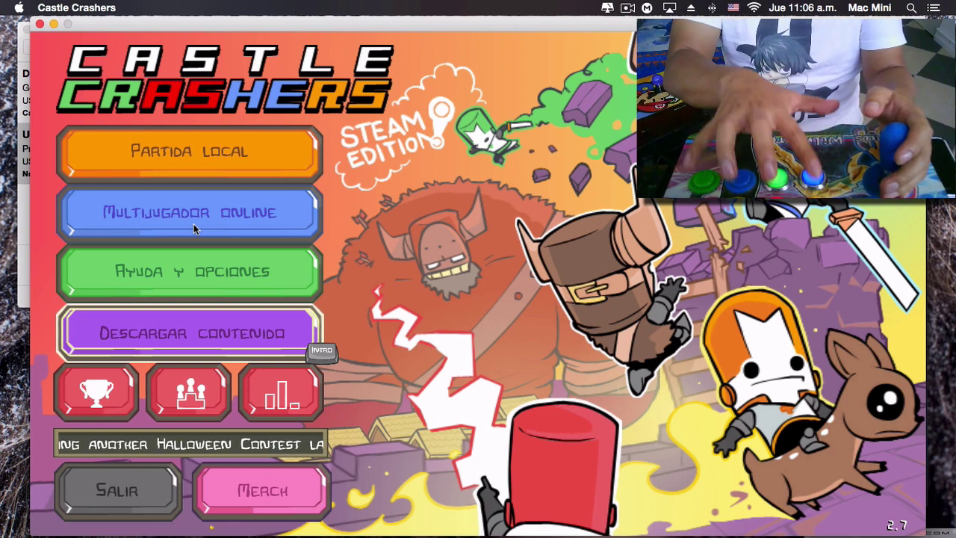
Switch back to Controllers and add a layout named arcade2 for the Pro Ex joystick.
click(23, 213)
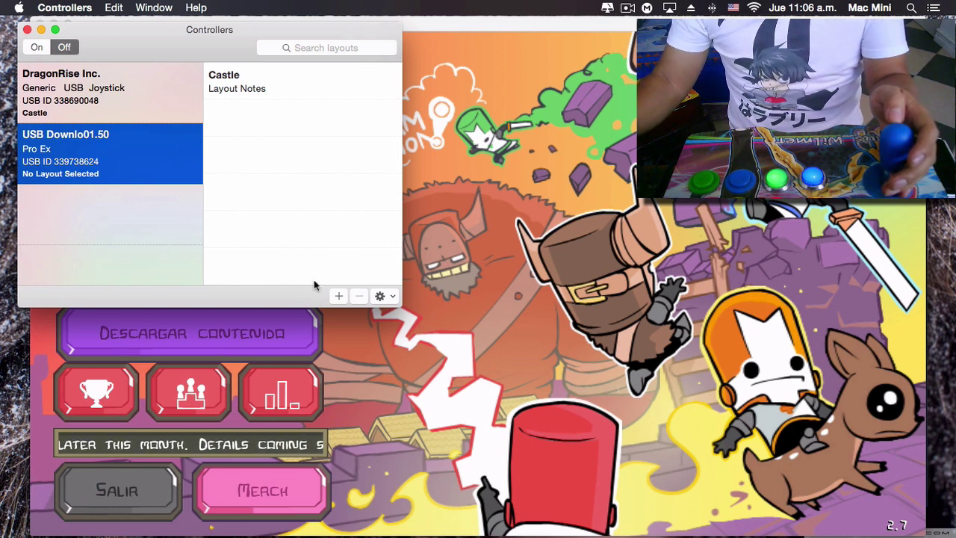
click(338, 297)
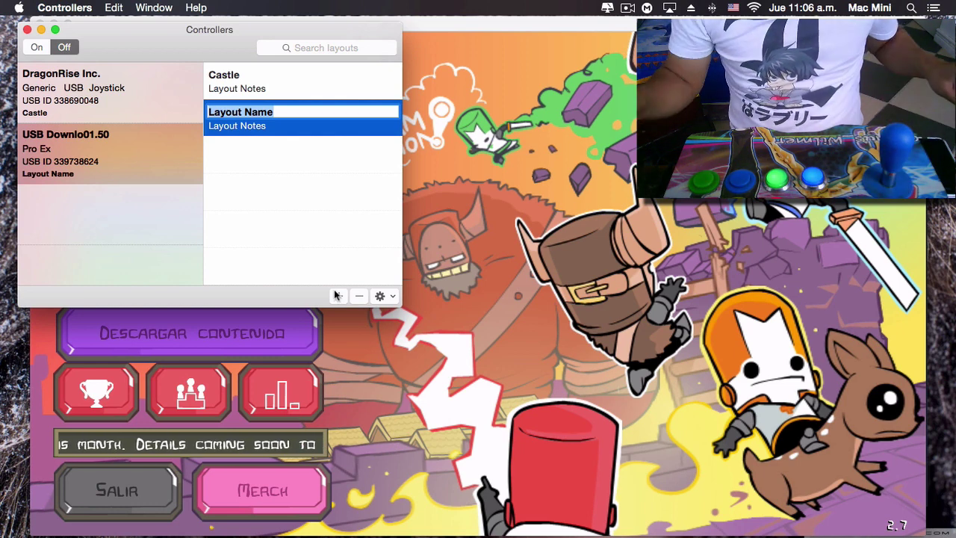
text(arcade2)
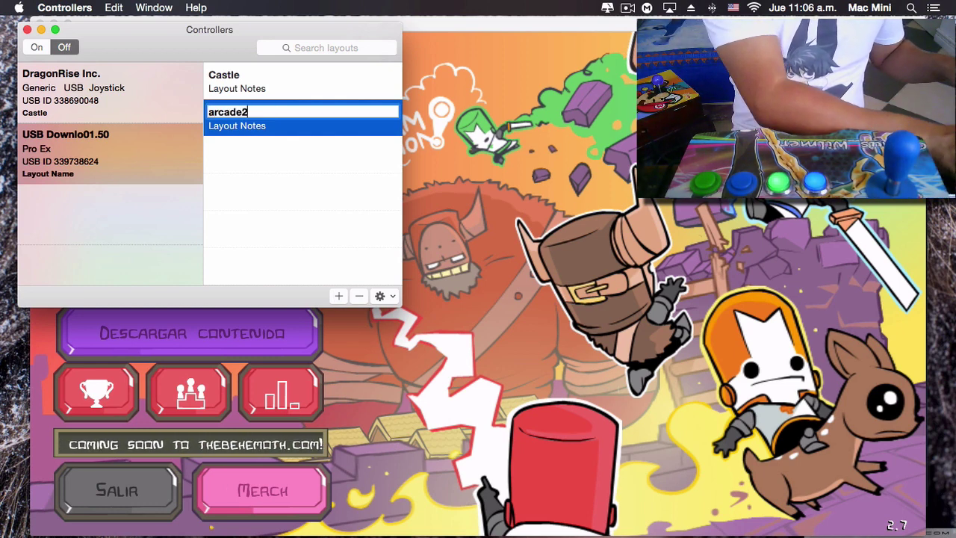
click(297, 236)
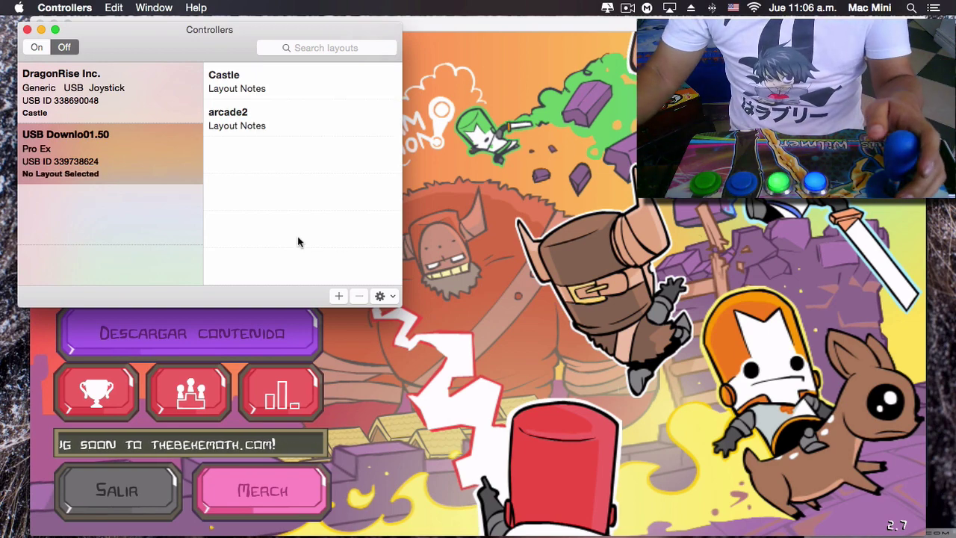
Assign the arcade2 layout to the Pro Ex joystick and map its Hat 1 - Up direction to the Up Arrow key.
double_click(266, 132)
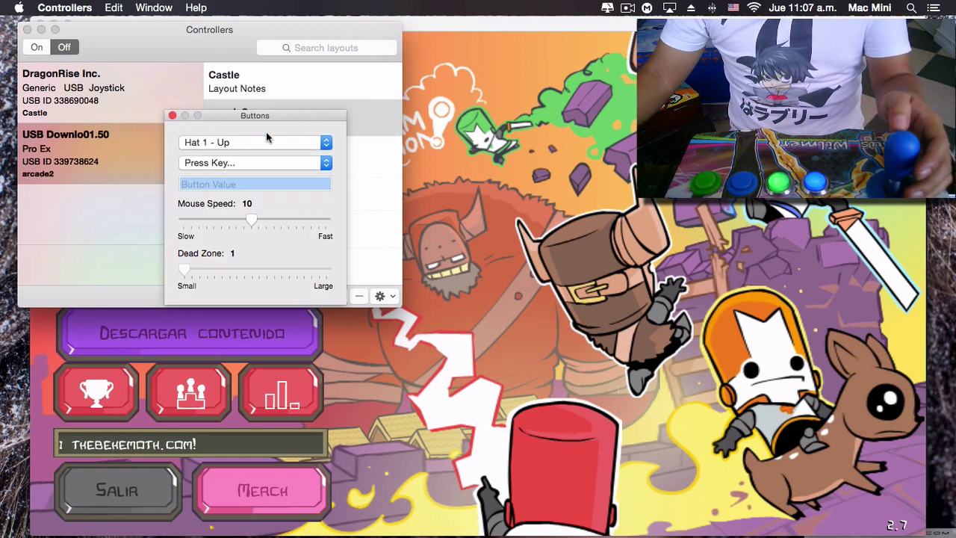
key(Up)
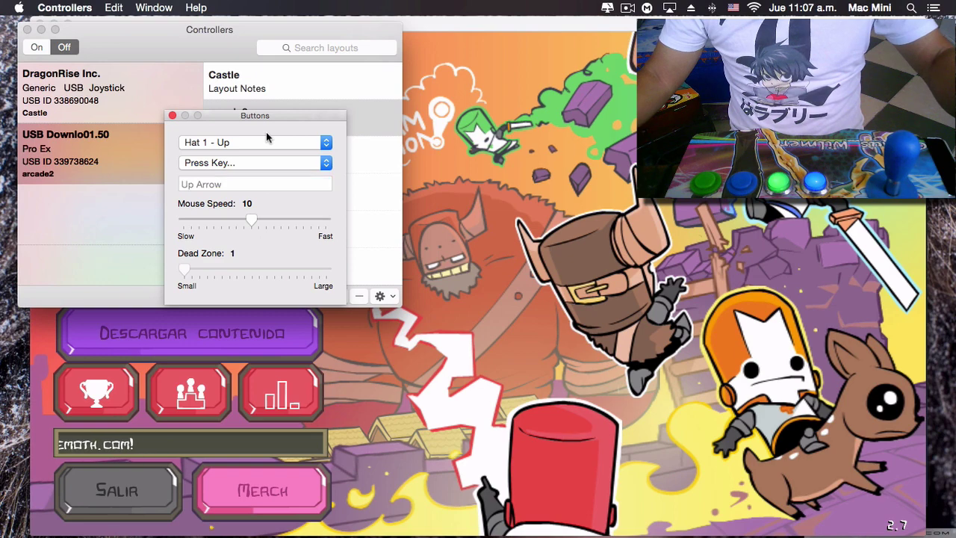
click(172, 116)
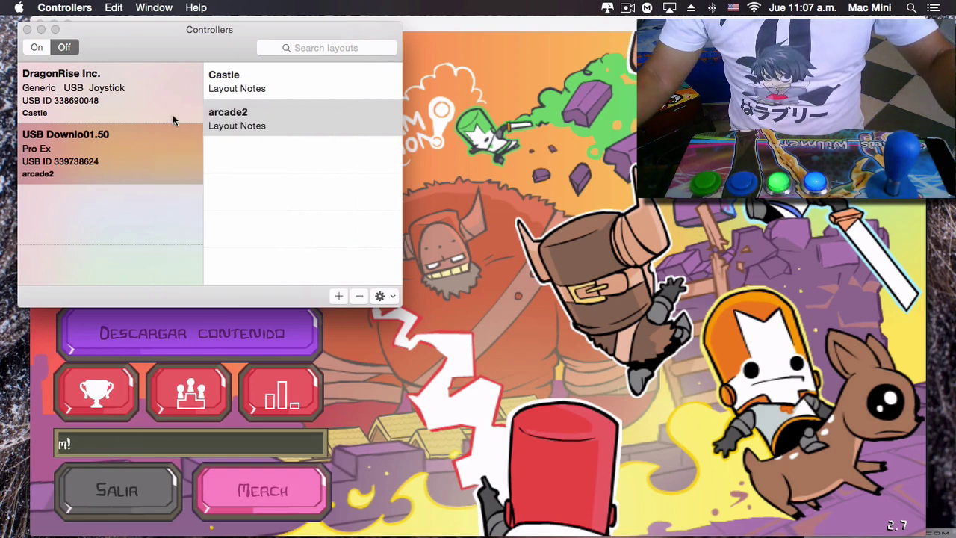
Map the Pro Ex joystick's Hat 1 - Down, Left and Right directions to the Down, Left and Right Arrow keys.
key(Down)
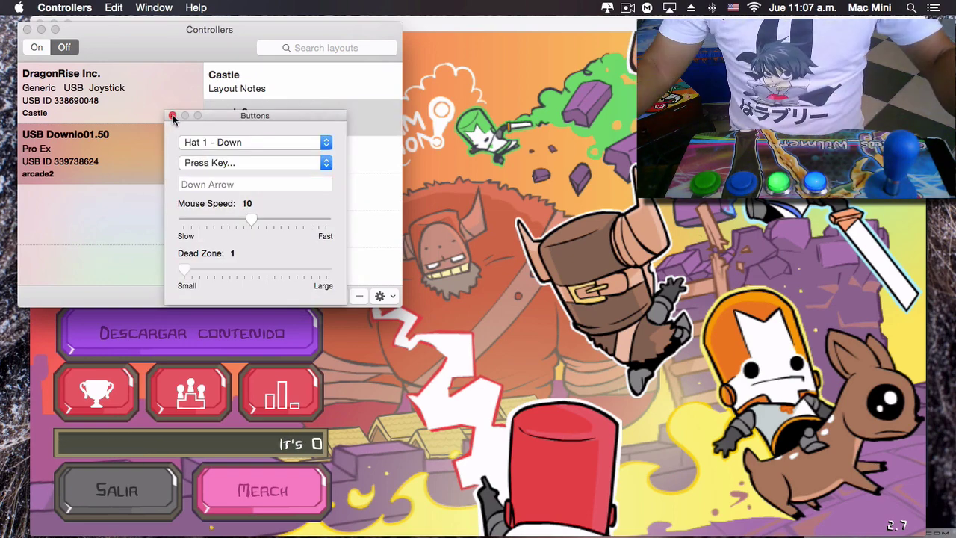
click(172, 116)
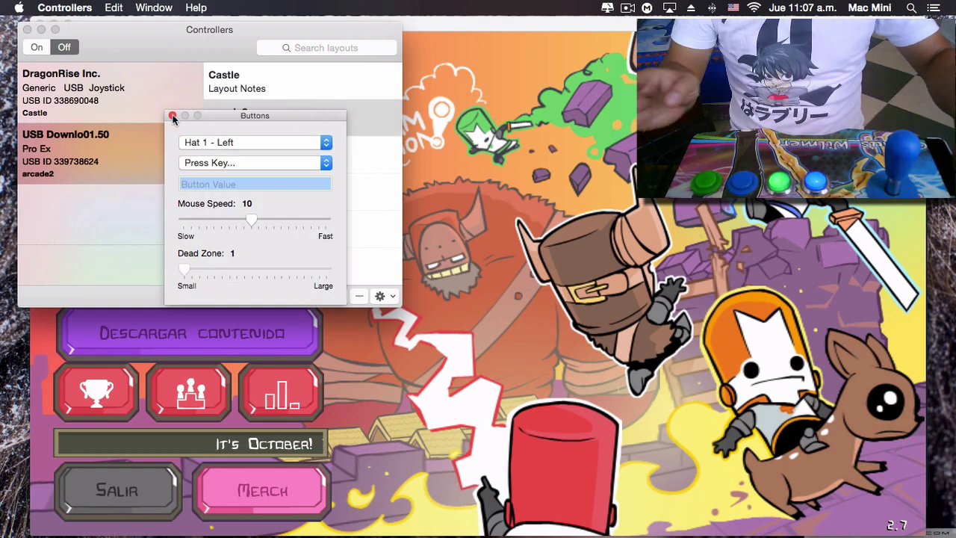
key(Left)
click(172, 116)
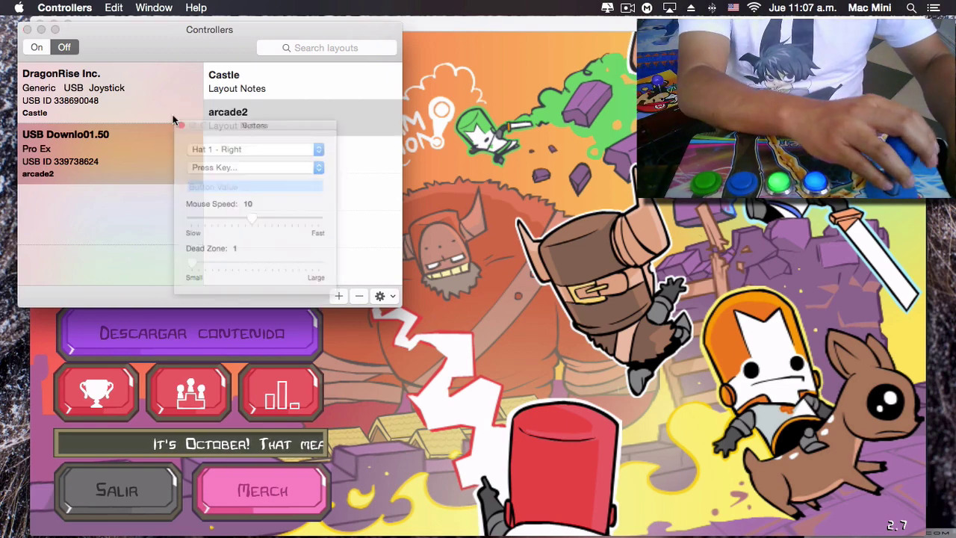
key(Right)
click(172, 116)
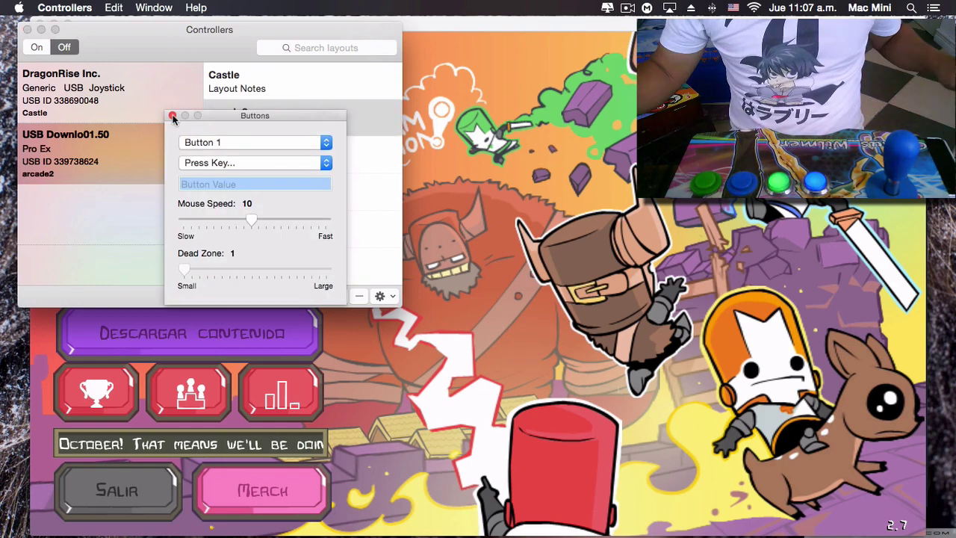
Map the Pro Ex joystick's Button 1 to the A key, Button 4 to S and Button 2 to D.
key(a)
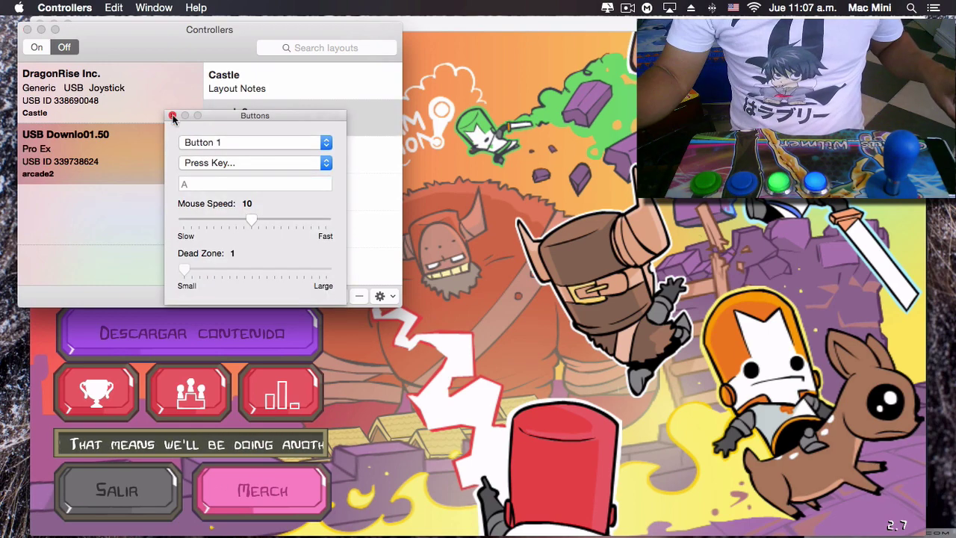
click(173, 117)
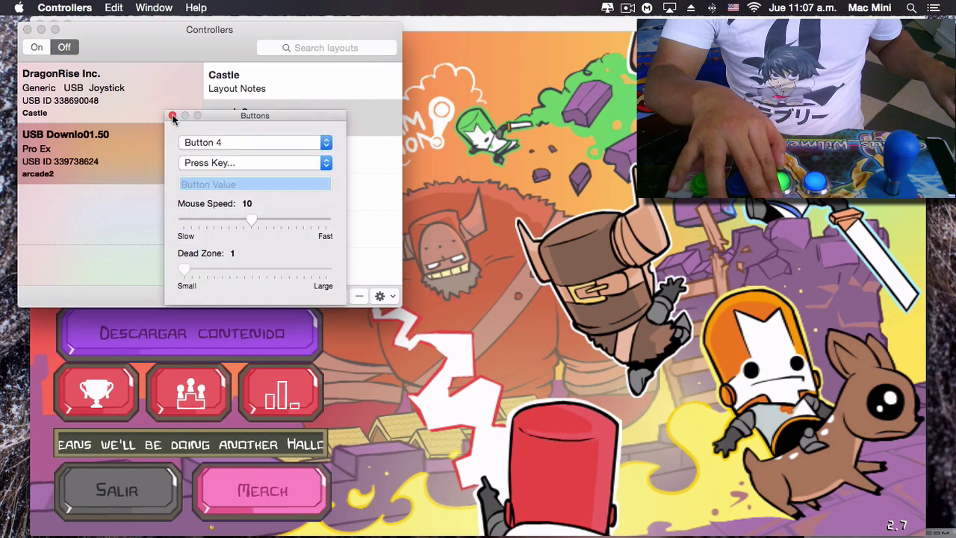
key(s)
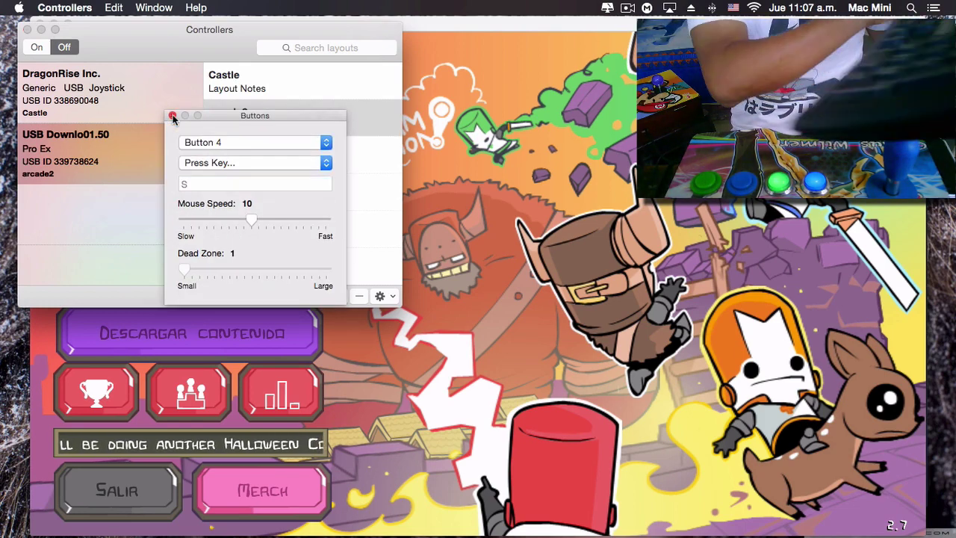
click(173, 117)
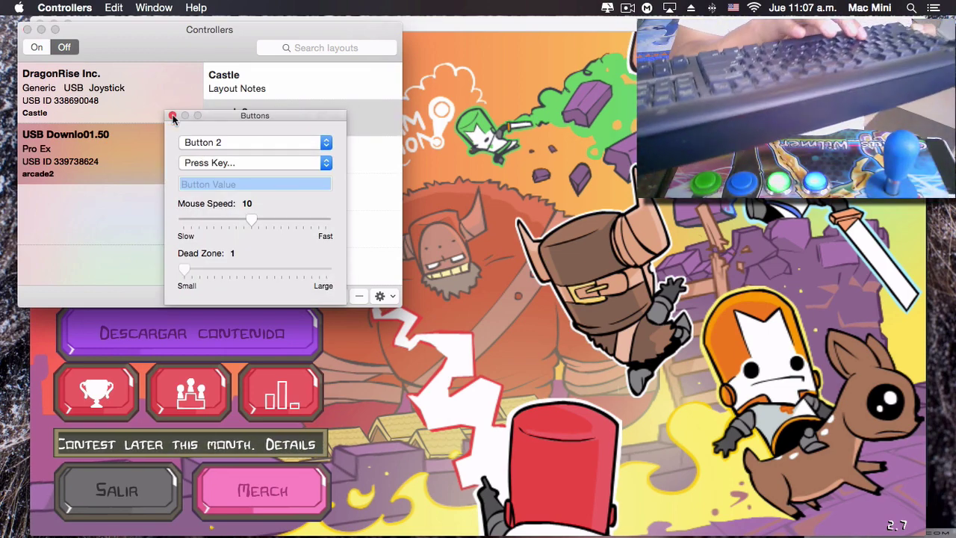
key(d)
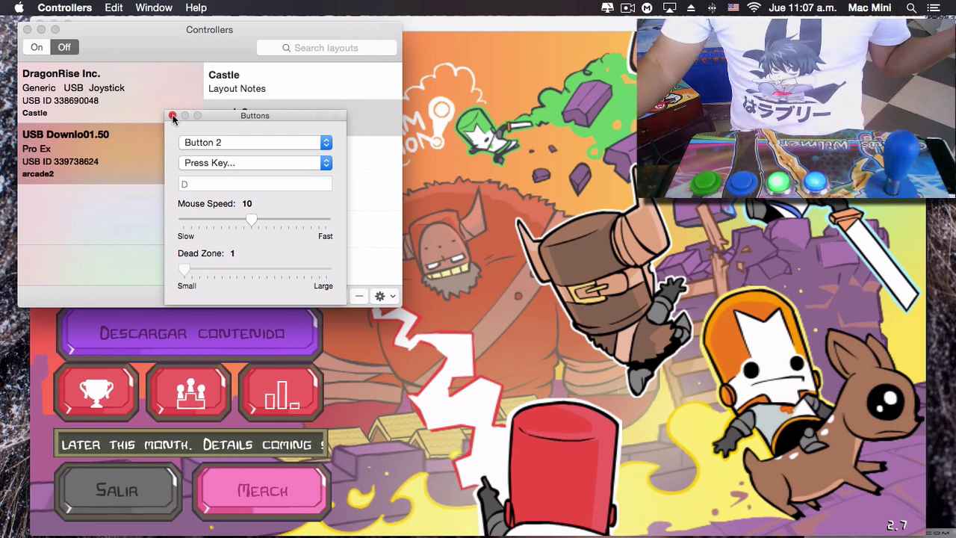
click(172, 117)
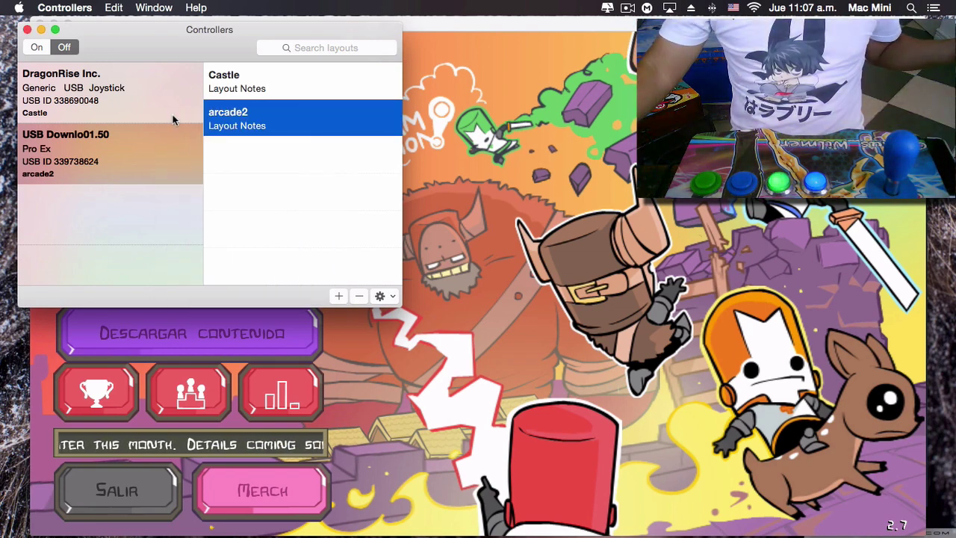
Turn on controller mapping with the arcade2 layout selected and switch to Castle Crashers.
click(233, 141)
click(234, 129)
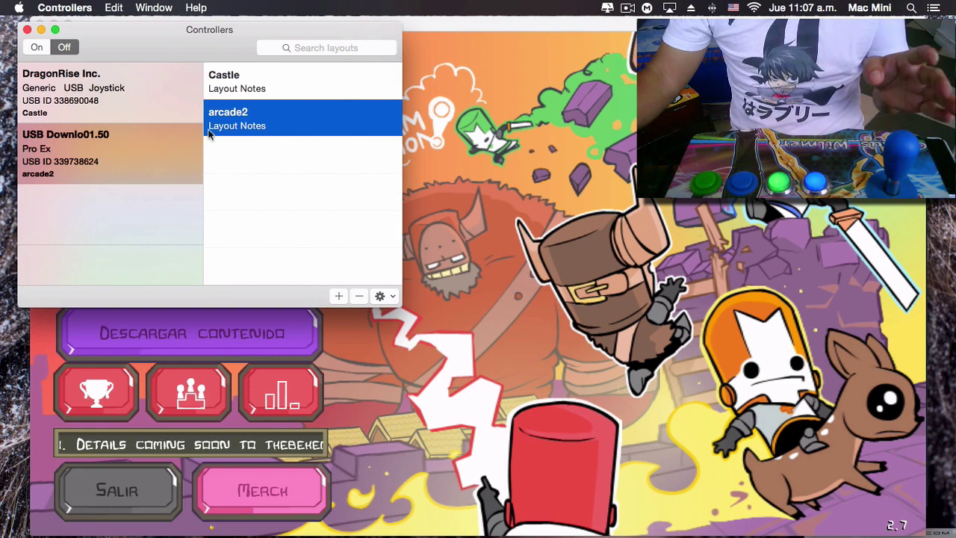
click(38, 48)
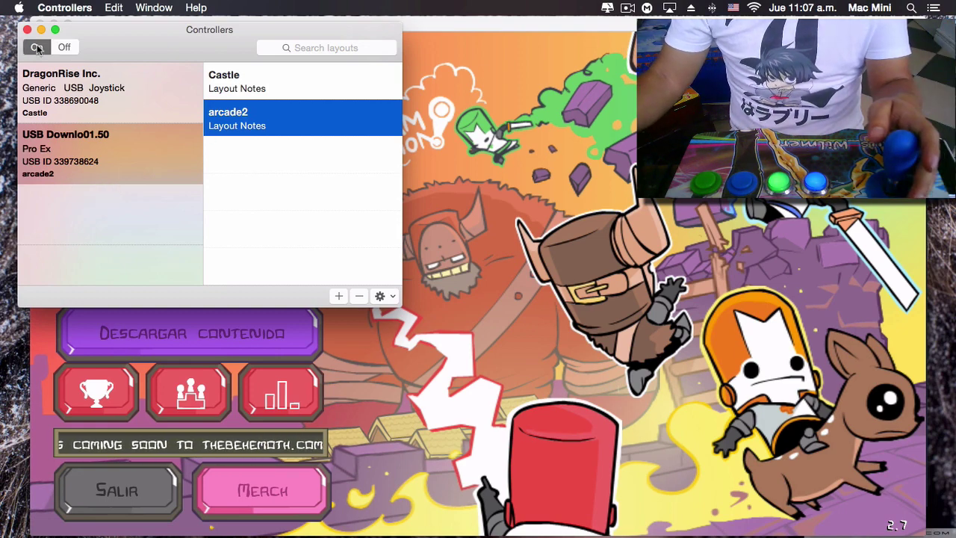
click(532, 87)
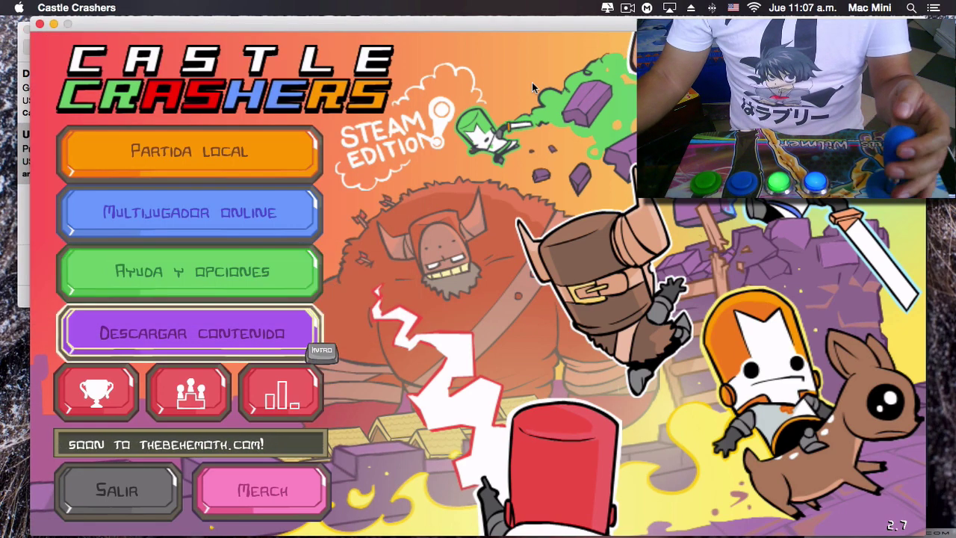
Test the arcade2 mapping by moving up and down the Castle Crashers main menu, ending on Partida local.
key(Up)
key(Up)
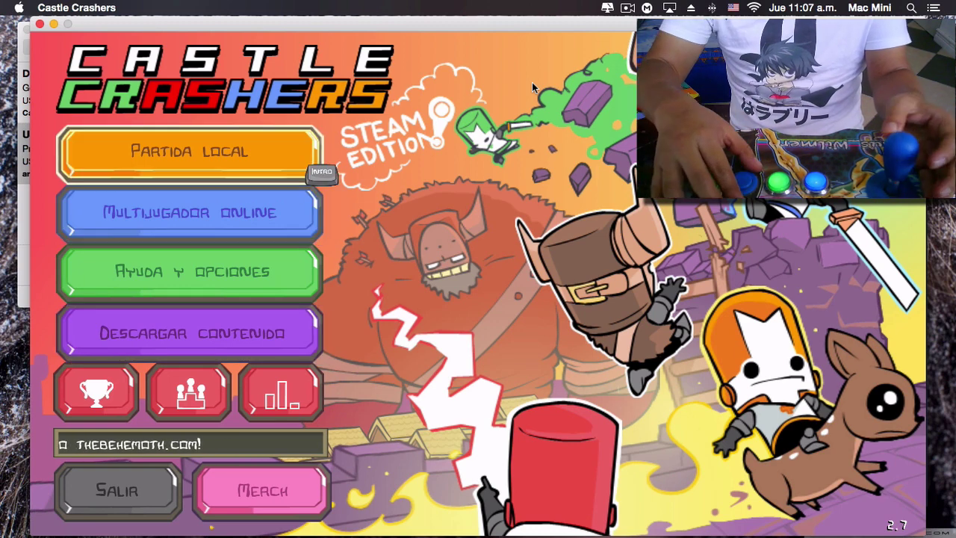
key(Down)
key(Down)
key(Down)
key(Up)
key(Up)
key(Up)
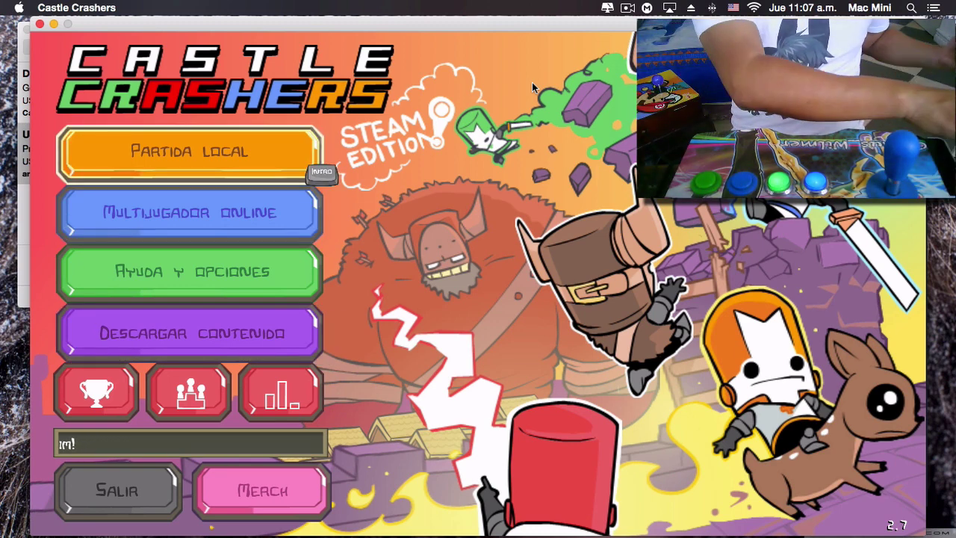
Start a local Castle Crashers game with the green knight and enter the Castillo Base level.
key(Return)
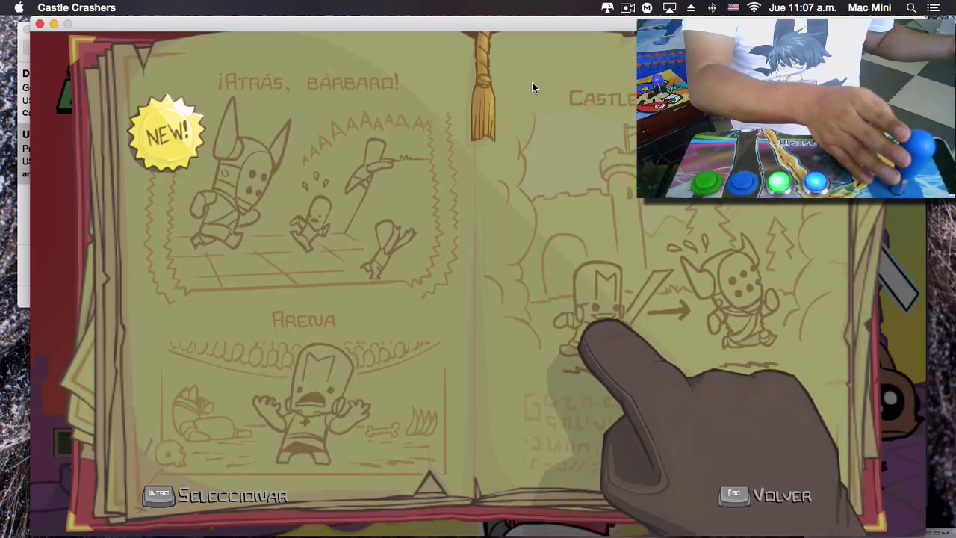
key(Left)
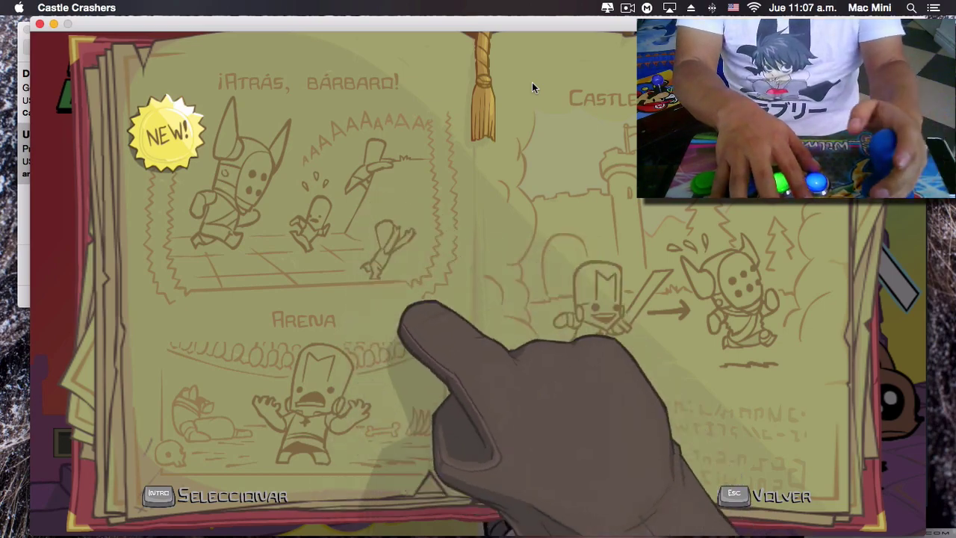
key(Right)
key(Return)
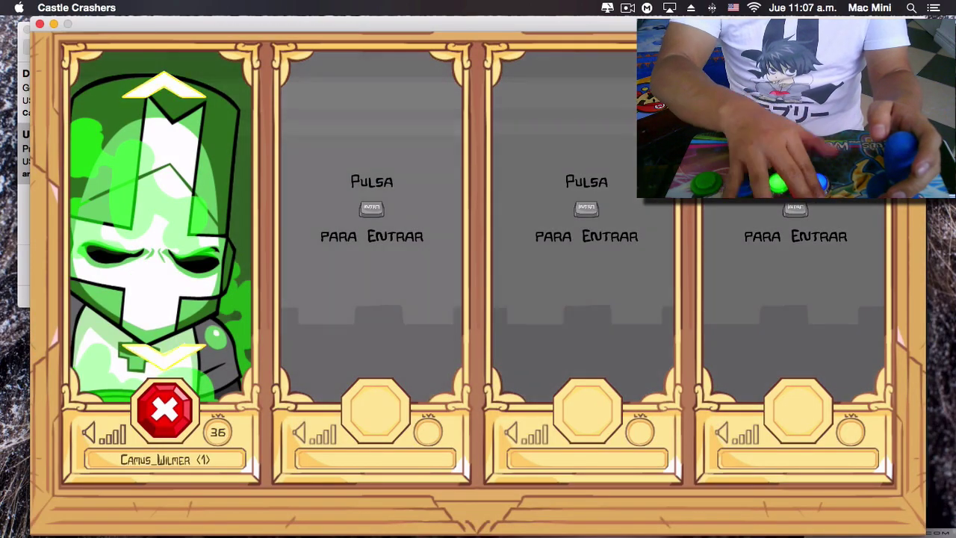
key(Return)
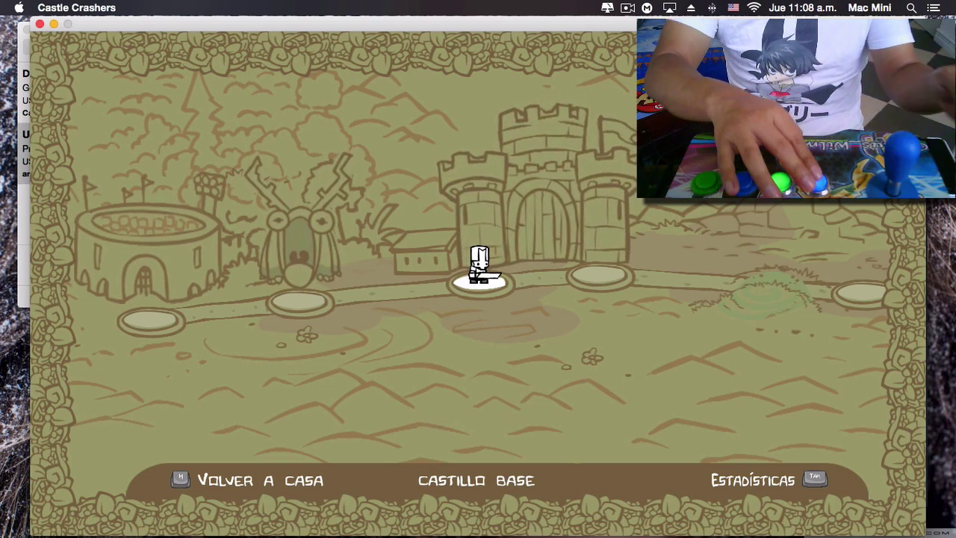
key(Return)
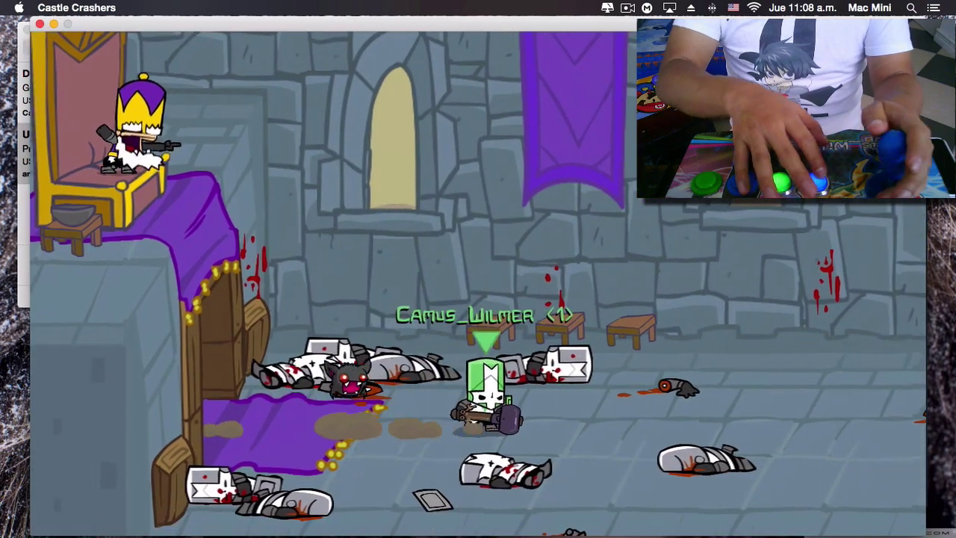
Walk the green knight through the throne room and down the stairs to the courtyard to test the directions.
key(Up)
key(Right)
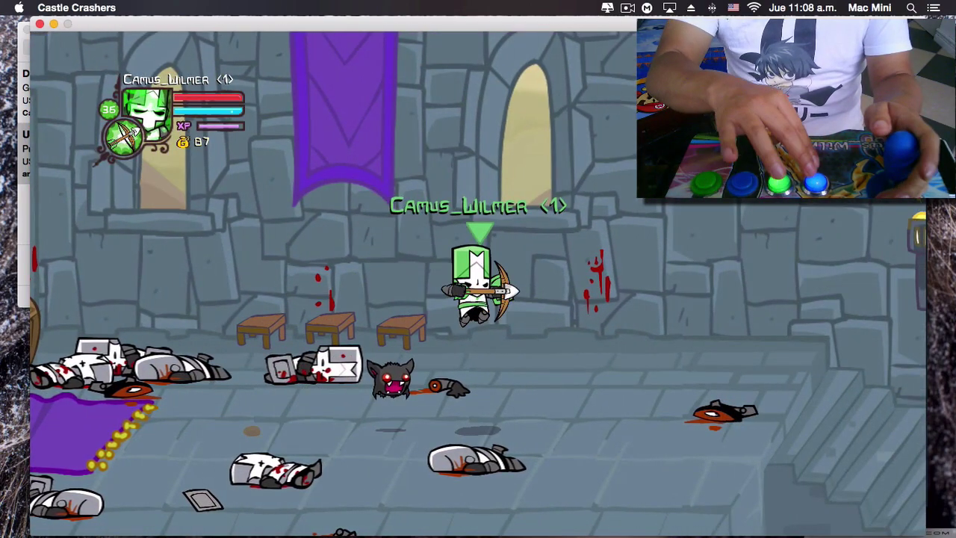
key(Down)
key(Right)
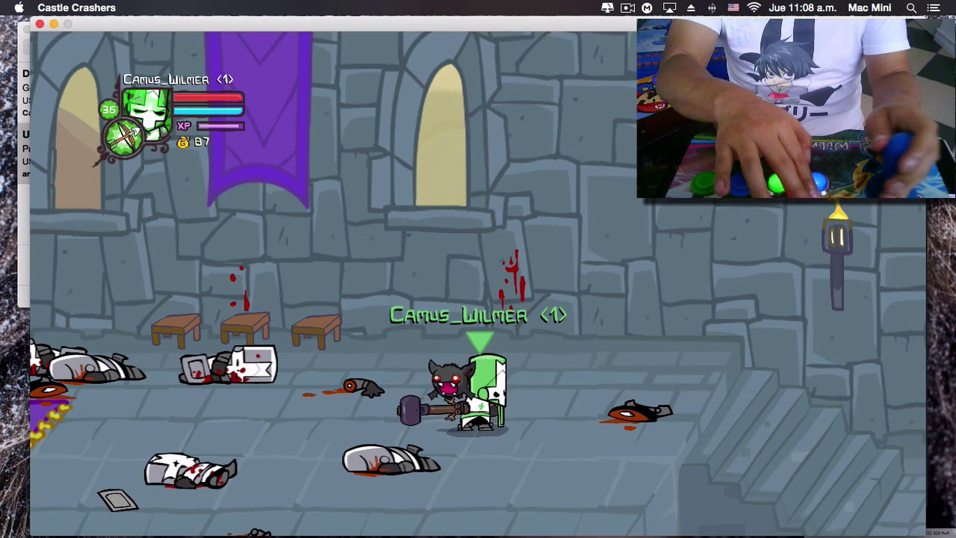
key(Down)
key(Right)
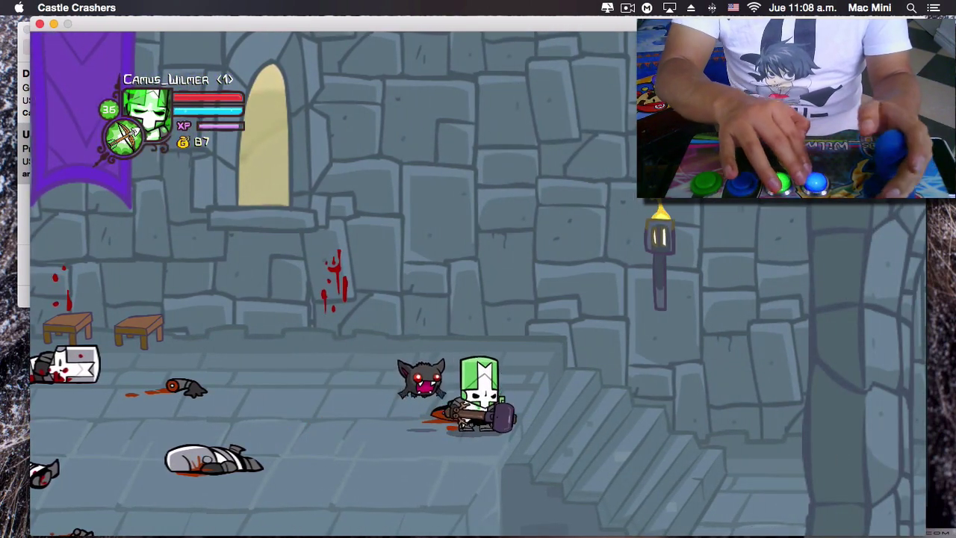
key(Right)
key(Right)
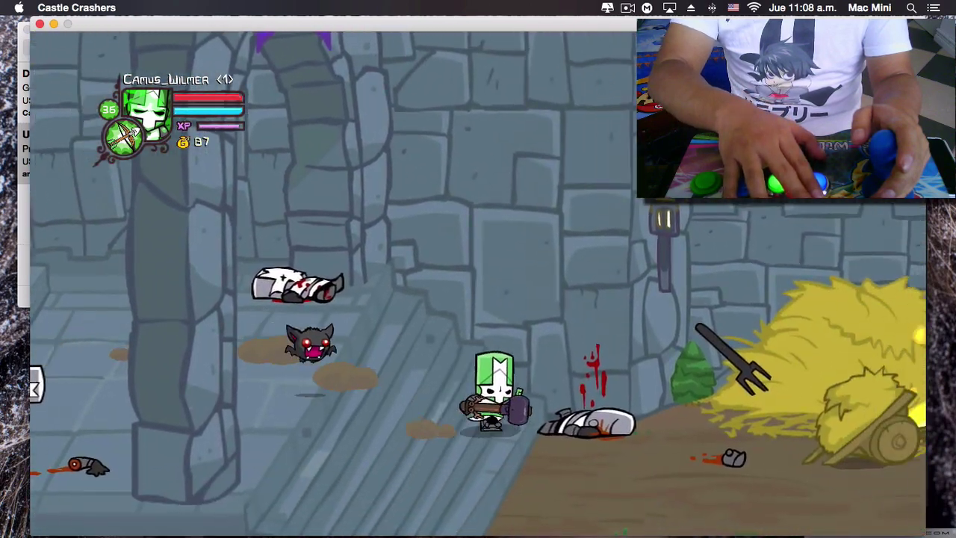
key(Right)
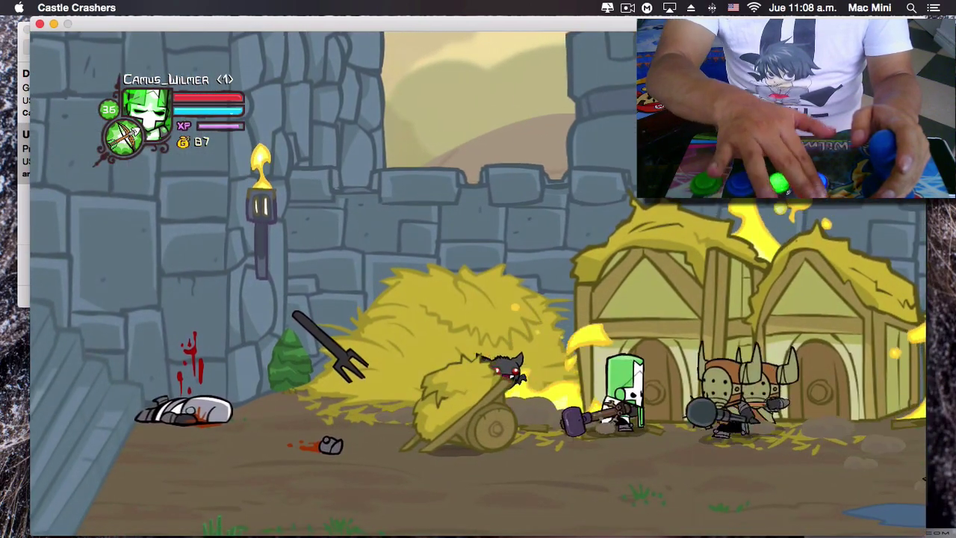
Attack the two barbarians in front of the burning huts to test the mapped action buttons.
key(j)
key(j)
key(j)
key(j)
key(j)
key(j)
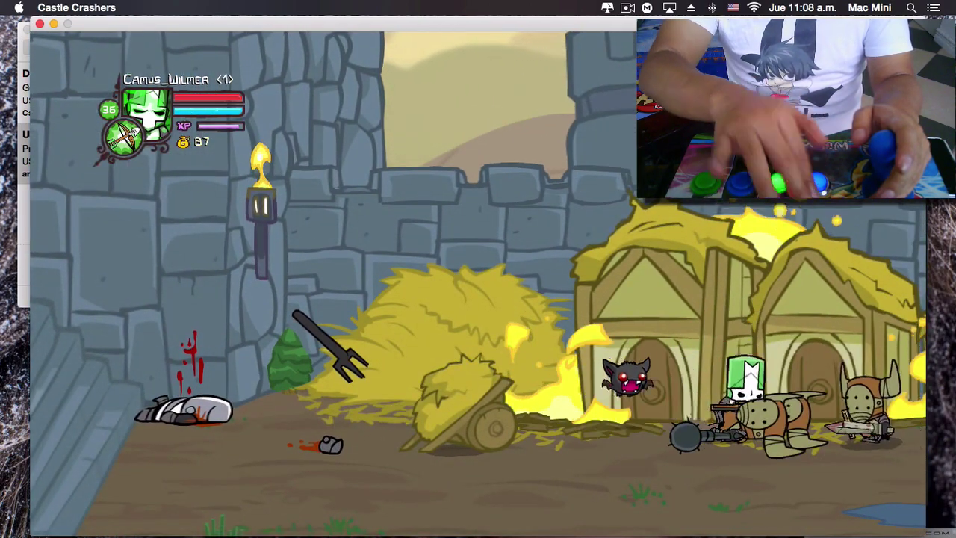
key(Right)
key(j)
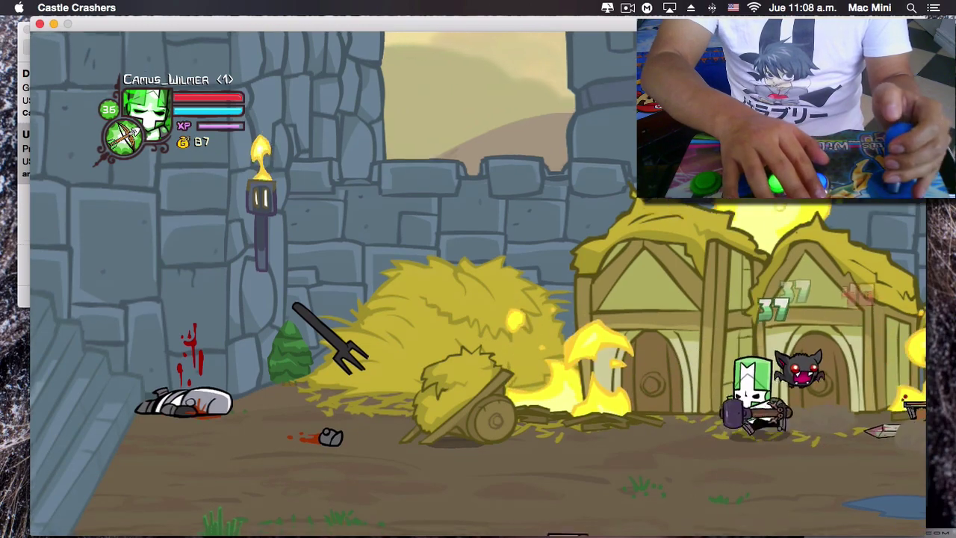
key(Down)
key(Right)
key(j)
key(Left)
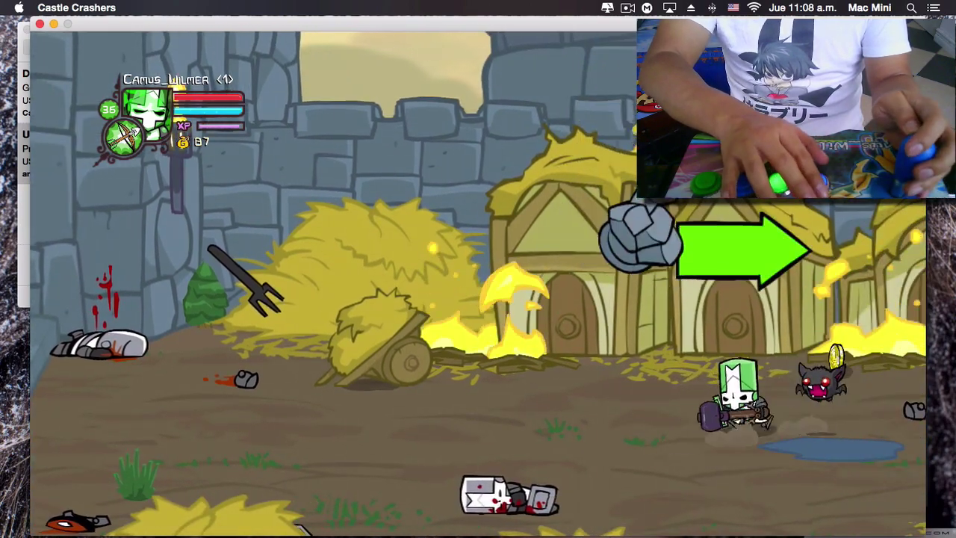
key(j)
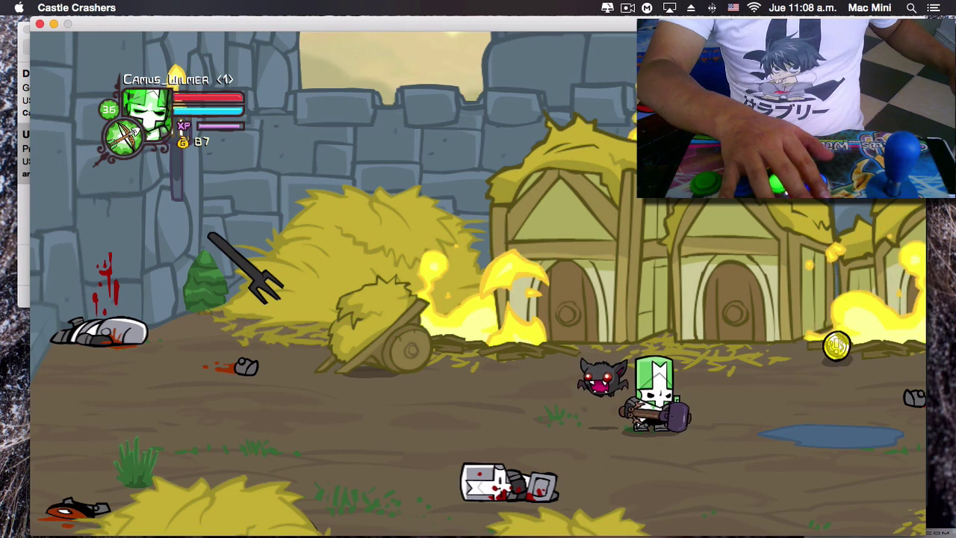
Quit Castle Crashers, return to Controllers and turn off controller mapping.
key(super+q)
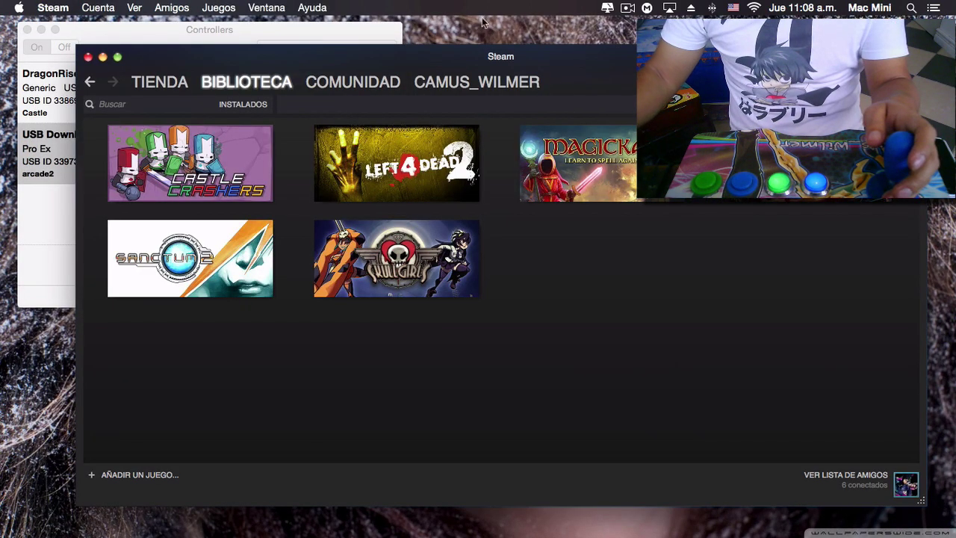
click(194, 41)
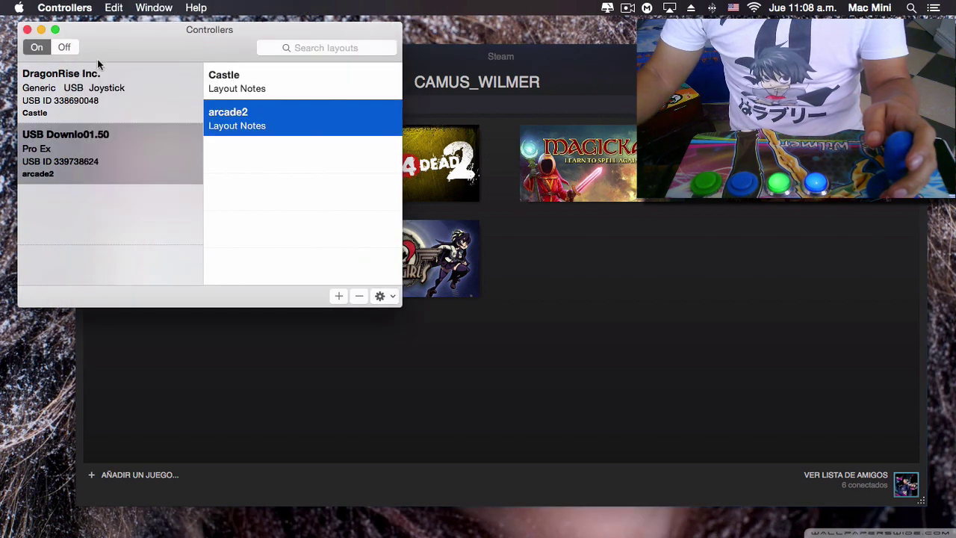
click(64, 47)
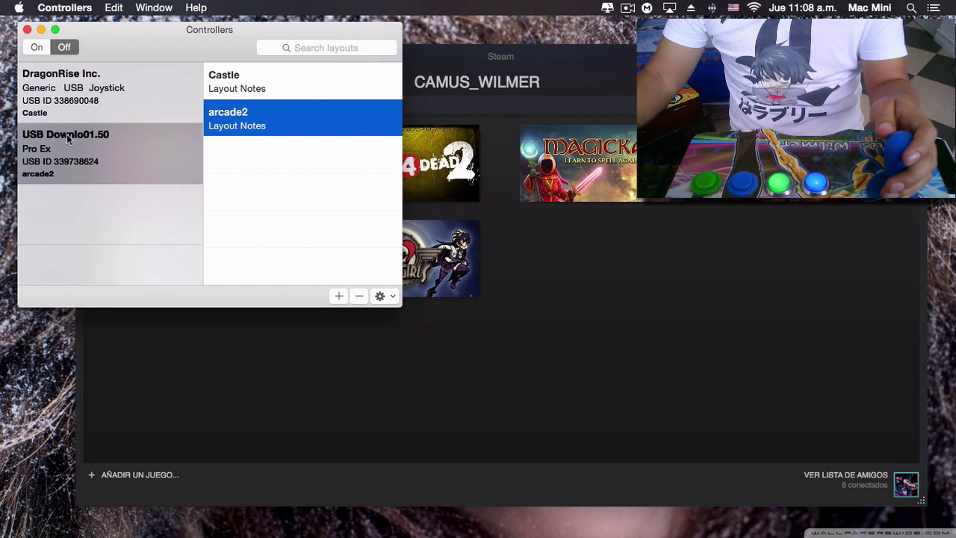
Add a new layout named Mac for the USB Downlo01.50 Pro Ex controller.
click(113, 109)
click(109, 150)
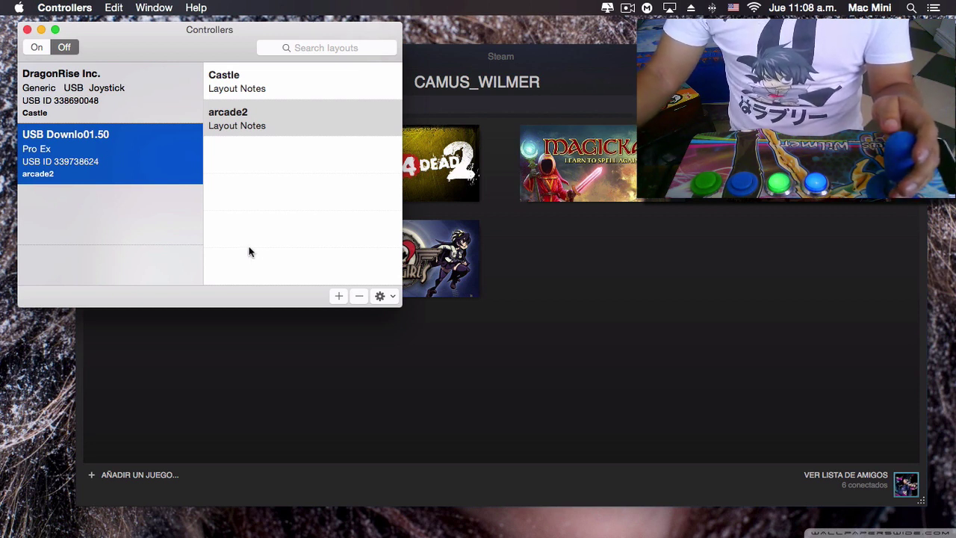
click(339, 297)
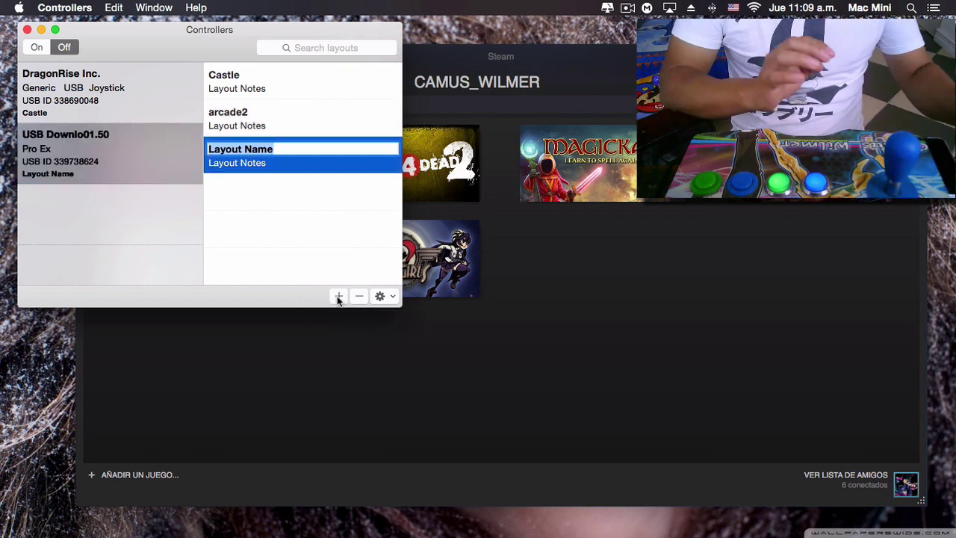
key(BackSpace)
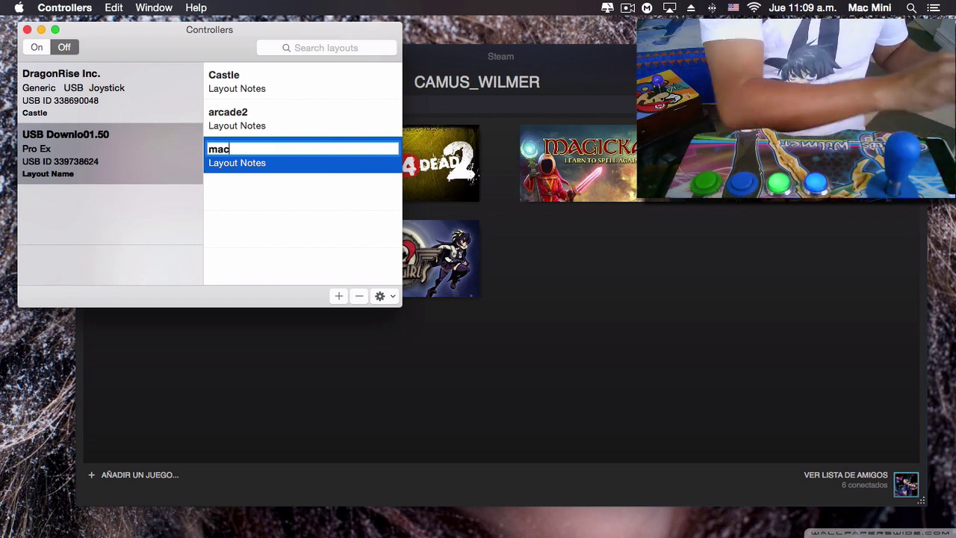
text(mac)
key(BackSpace)
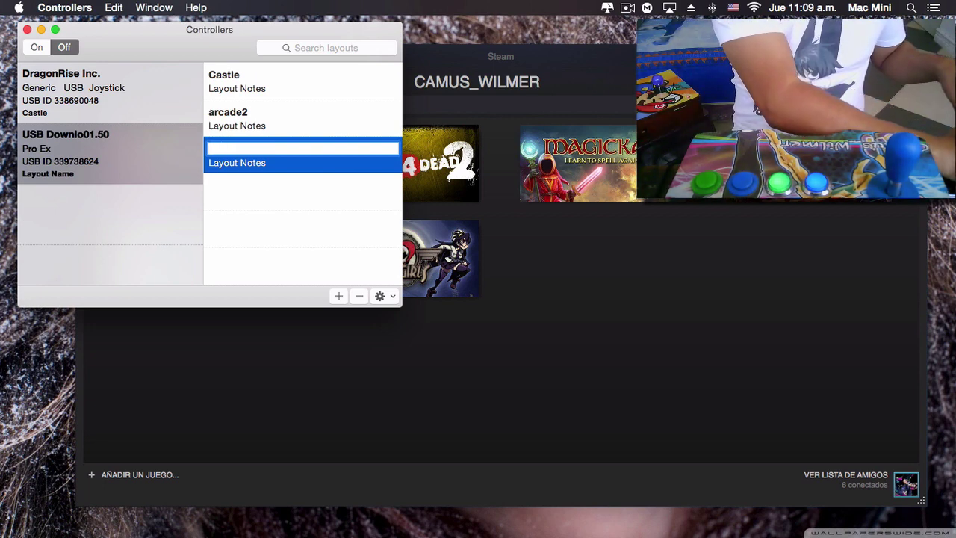
text(c)
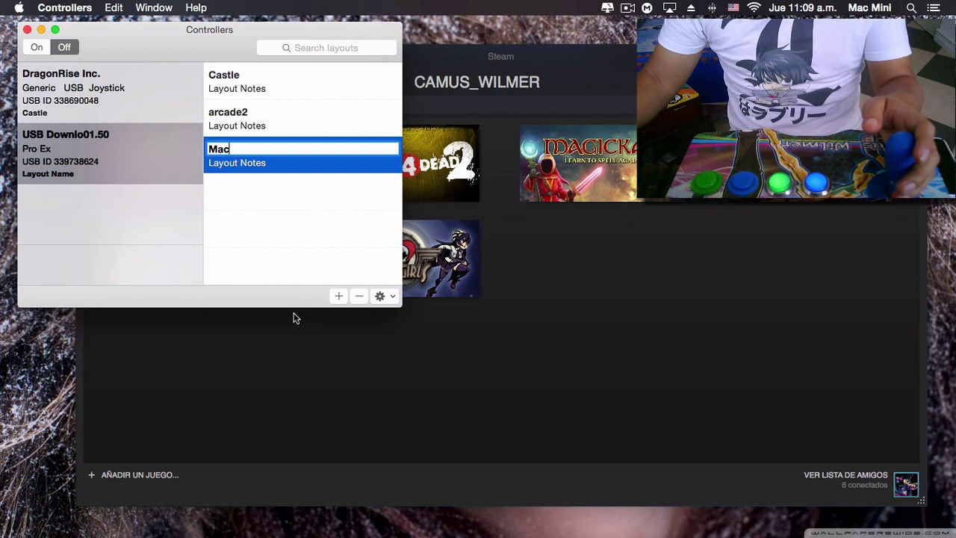
click(292, 277)
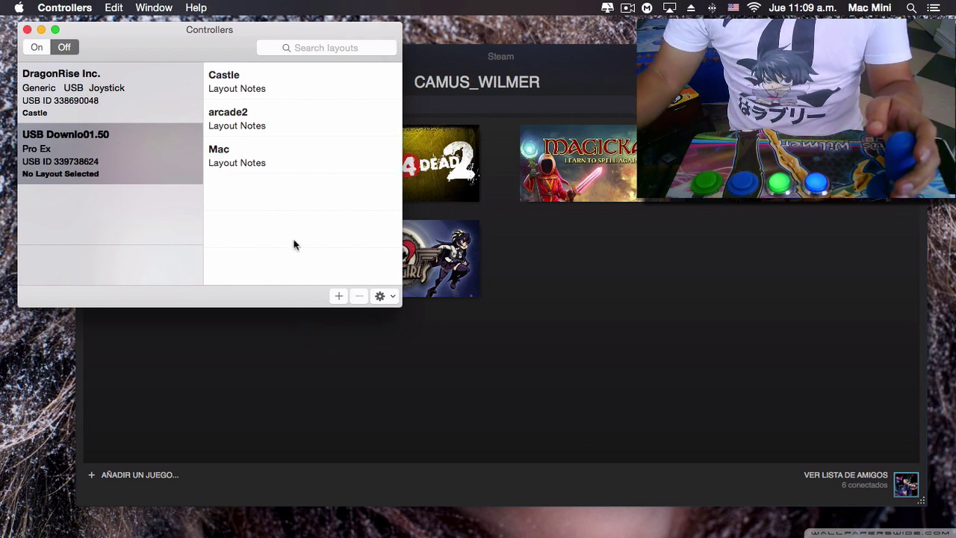
Check the joystick direction assignments in the Mac layout and the button assignment in the arcade2 layout.
click(256, 164)
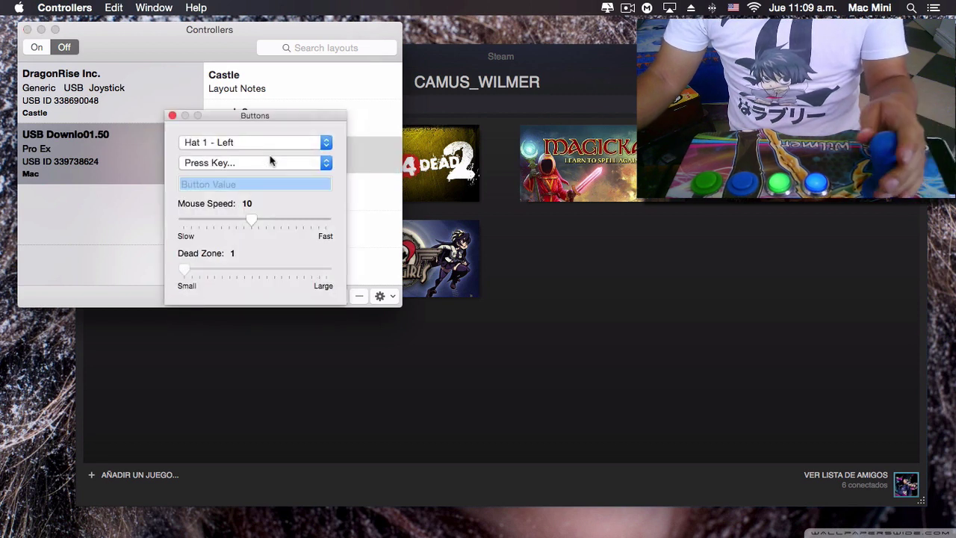
click(172, 116)
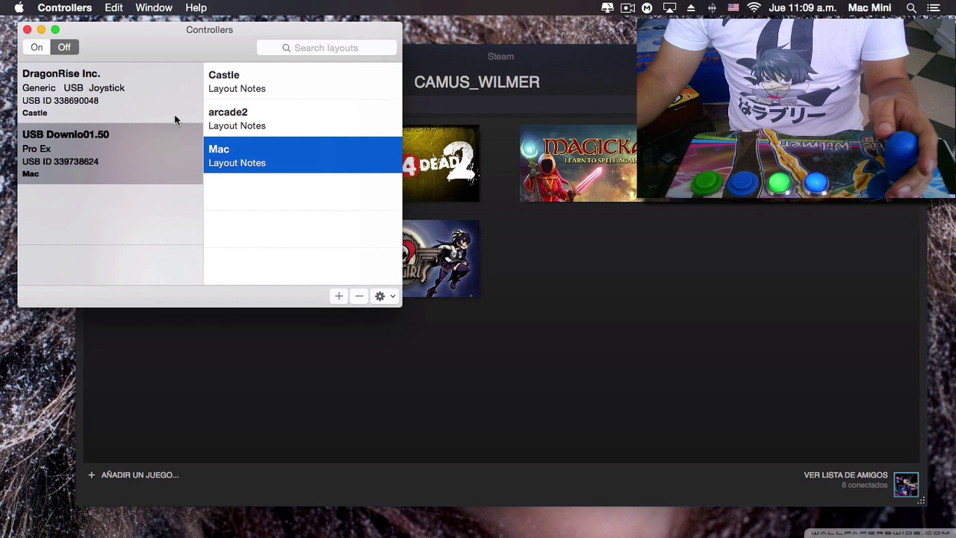
click(234, 133)
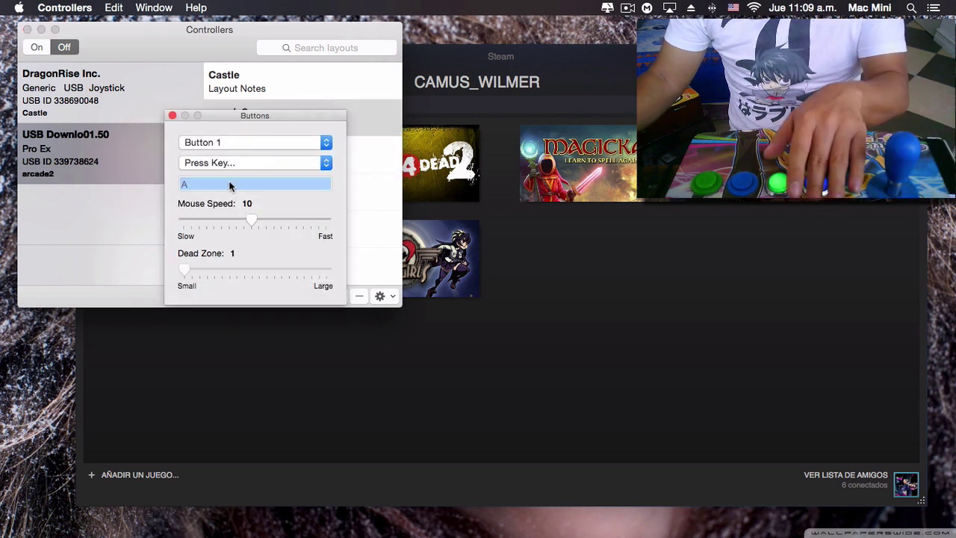
click(172, 116)
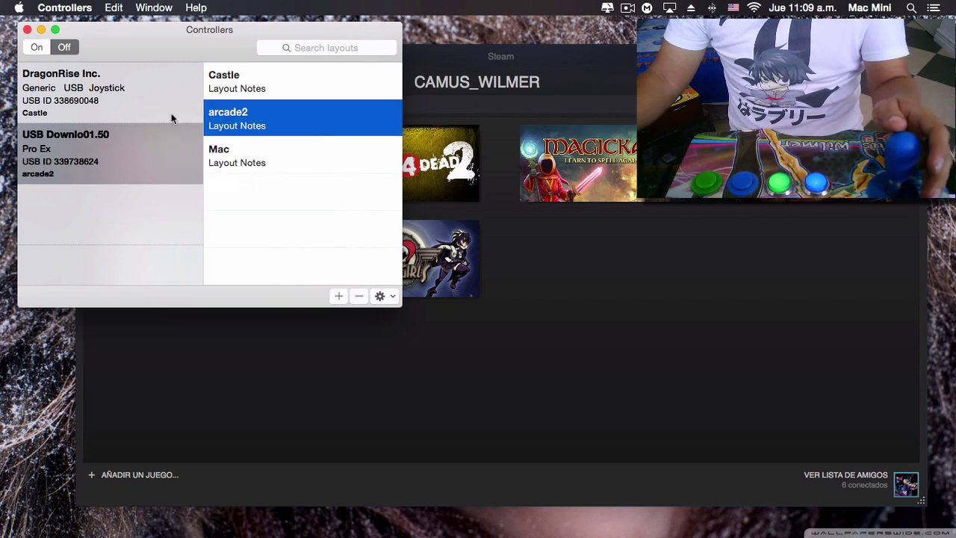
click(213, 149)
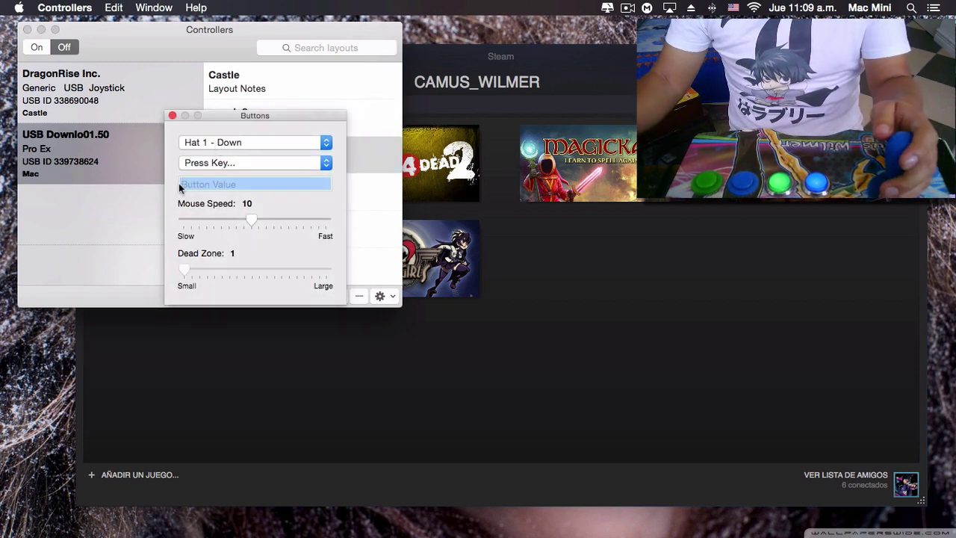
click(173, 116)
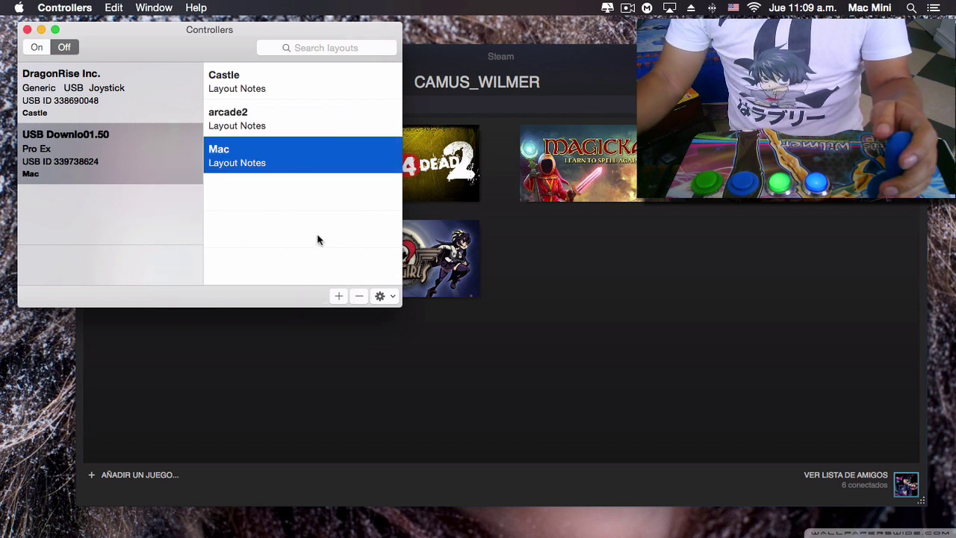
In the Mac layout, assign Move Mouse Up to joystick up (Hat 1 - Up) and Move Mouse Down to joystick down (Hat 1 - Down).
double_click(284, 165)
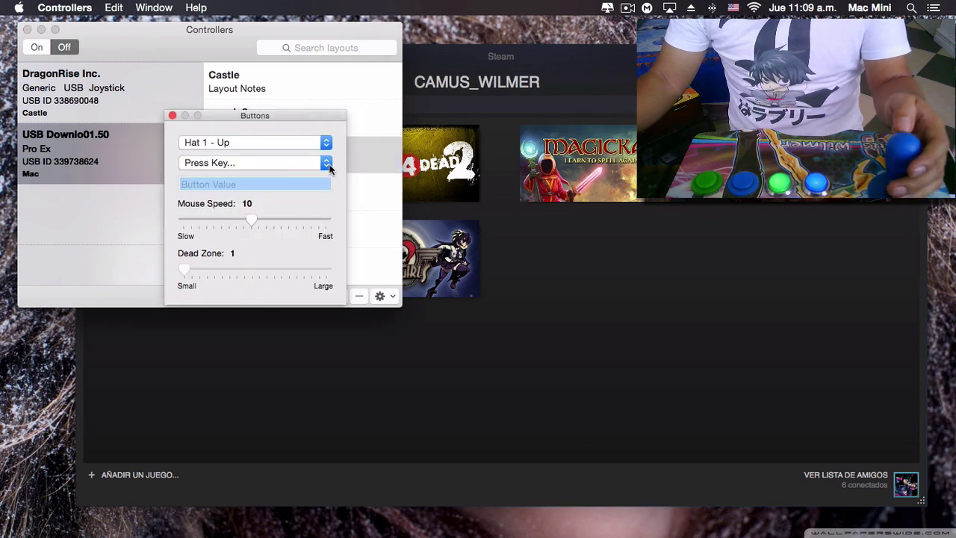
click(286, 165)
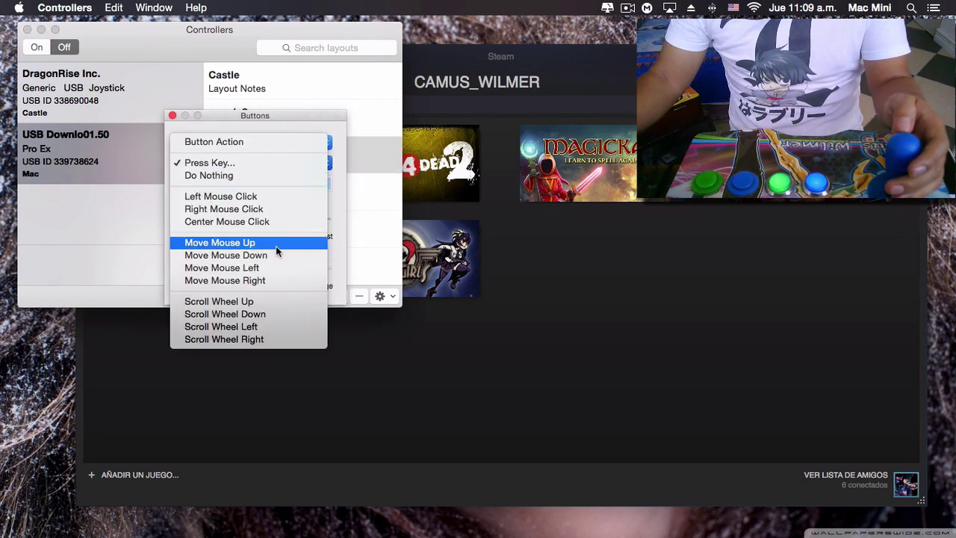
click(233, 242)
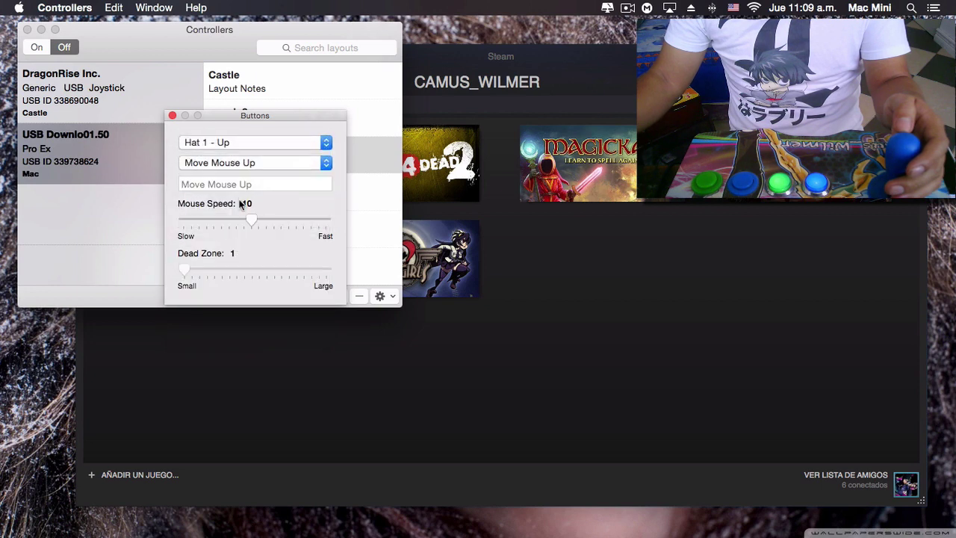
click(173, 118)
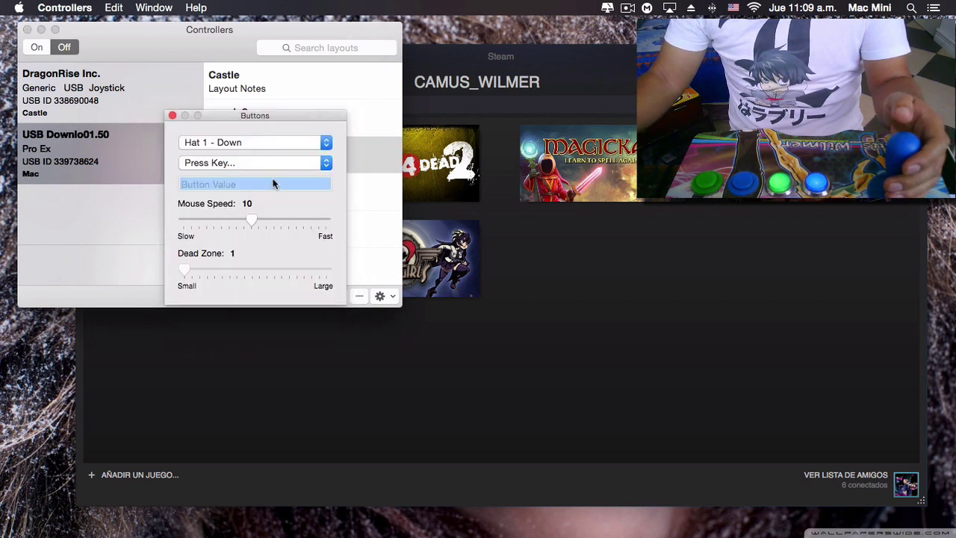
click(321, 163)
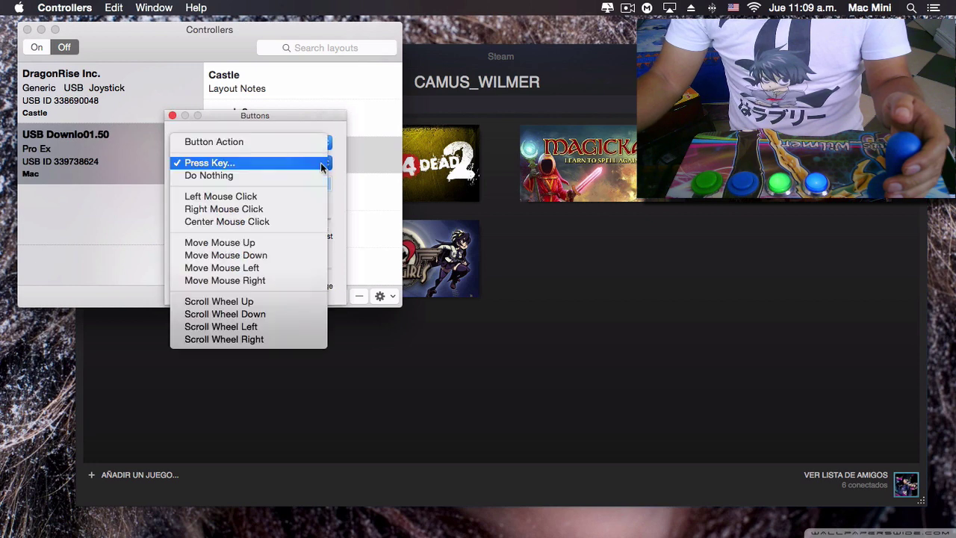
click(277, 255)
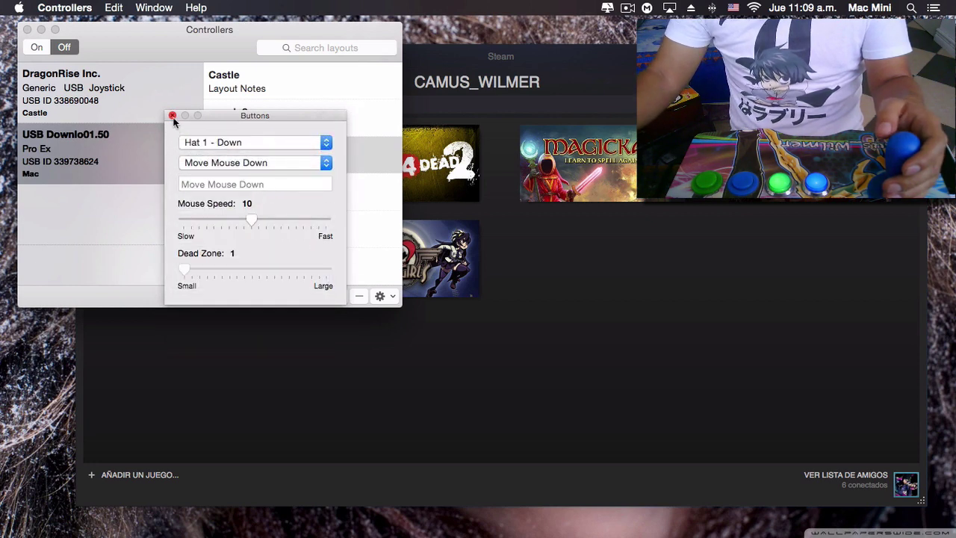
click(172, 117)
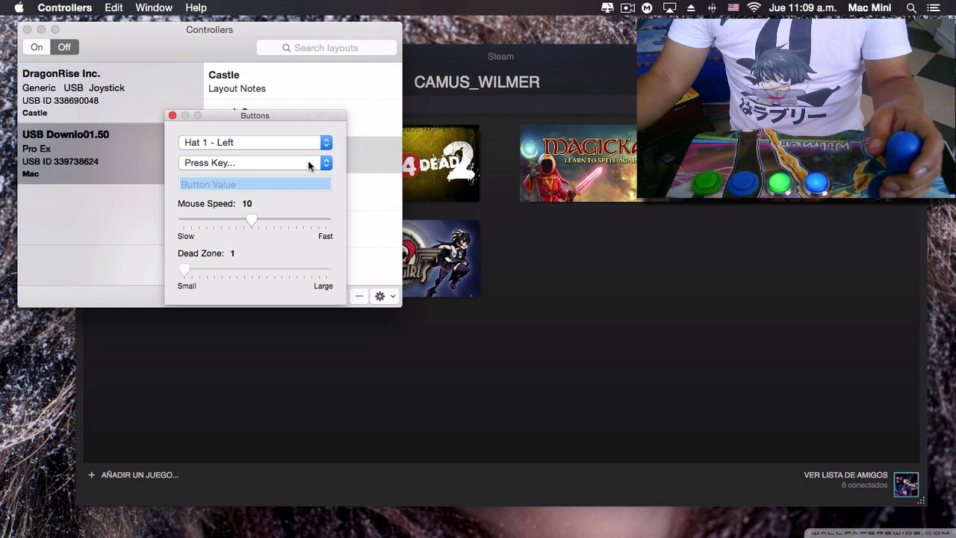
Assign Move Mouse Left to joystick left (Hat 1 - Left) and Move Mouse Right to joystick right (Hat 1 - Right).
click(313, 164)
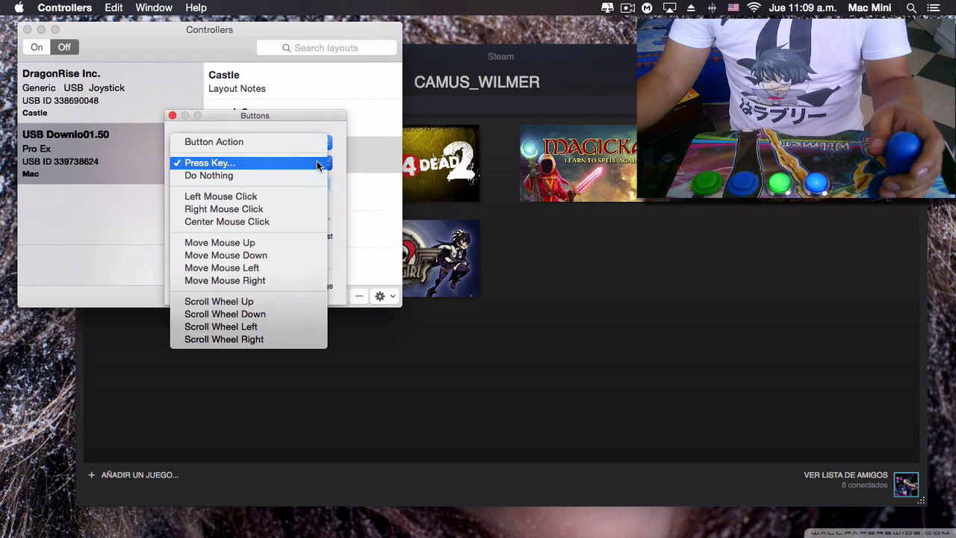
click(280, 270)
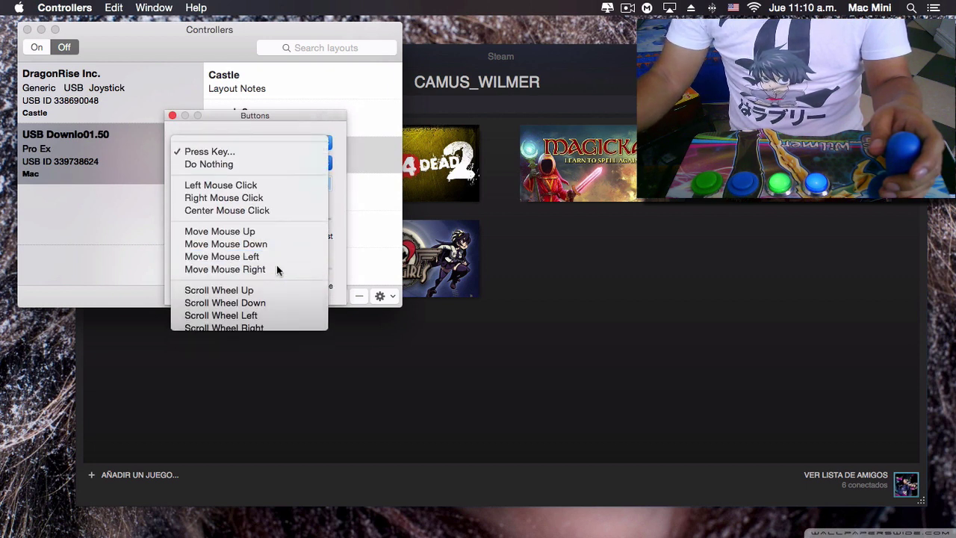
click(173, 116)
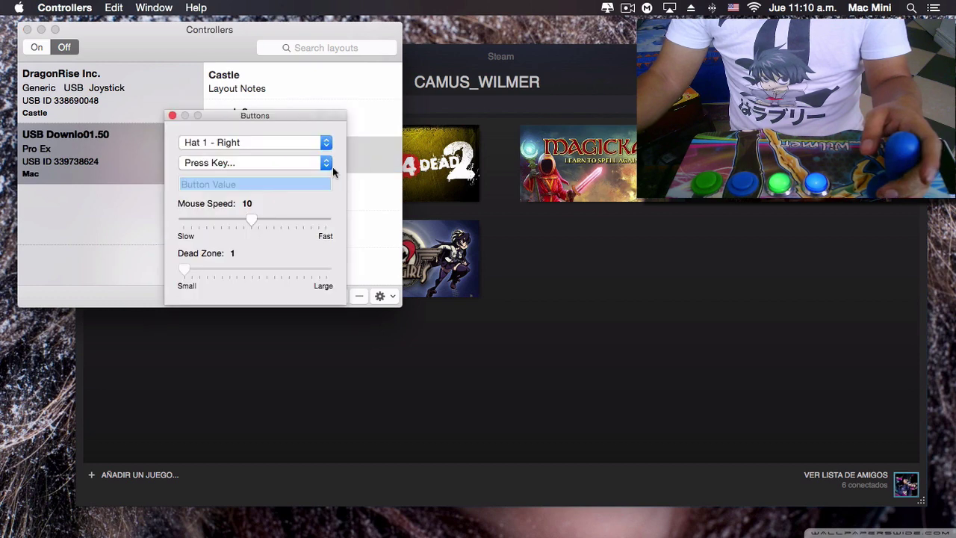
click(331, 165)
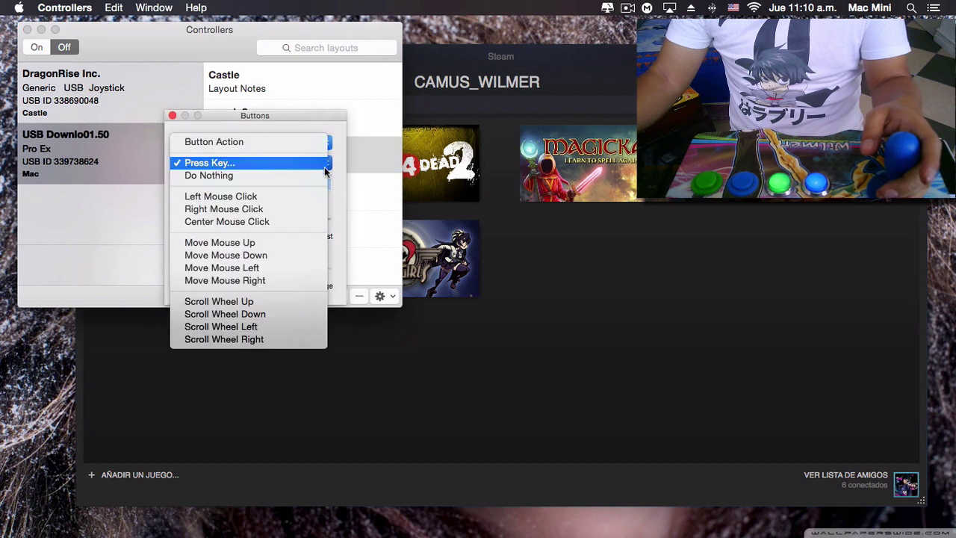
click(276, 281)
click(172, 116)
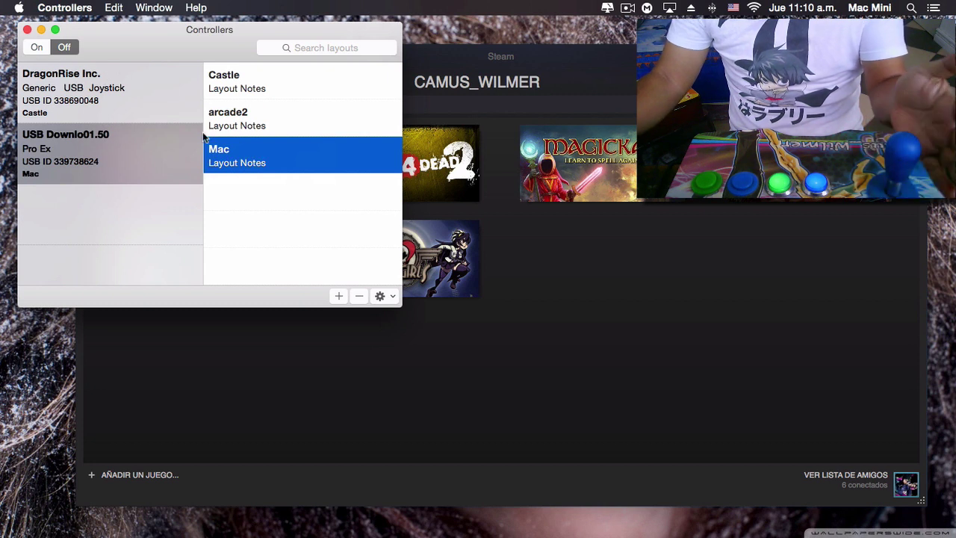
Turn controller mapping on to test moving the mouse pointer with the joystick, and turn it off again.
click(37, 47)
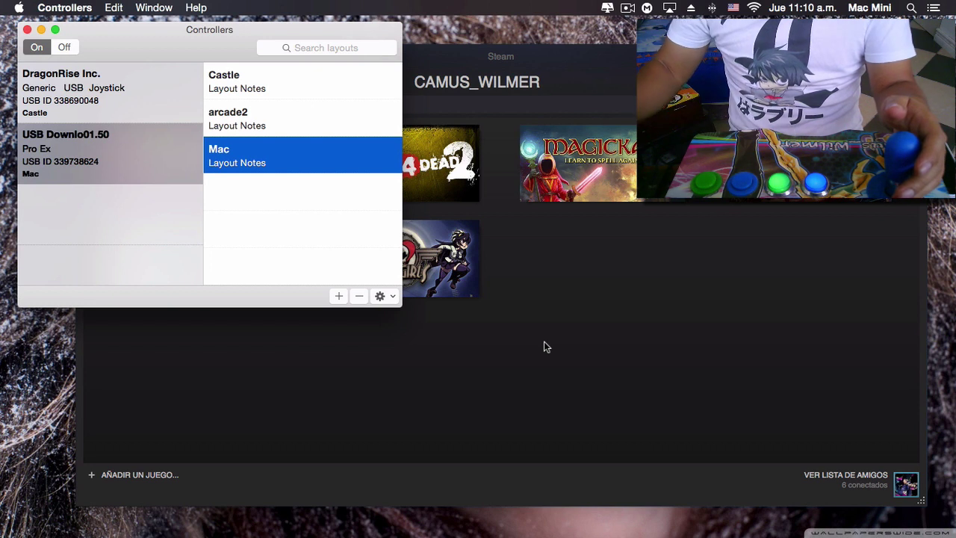
click(66, 47)
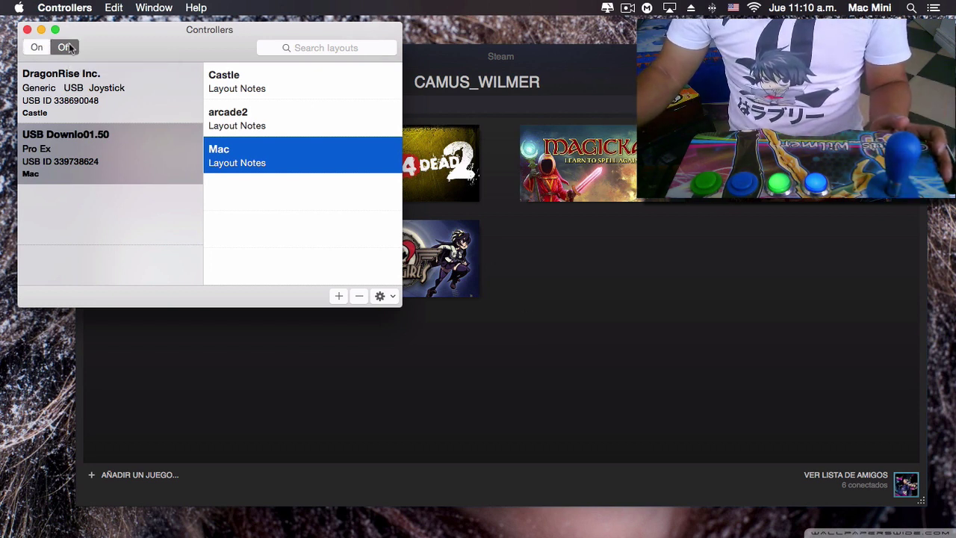
click(298, 48)
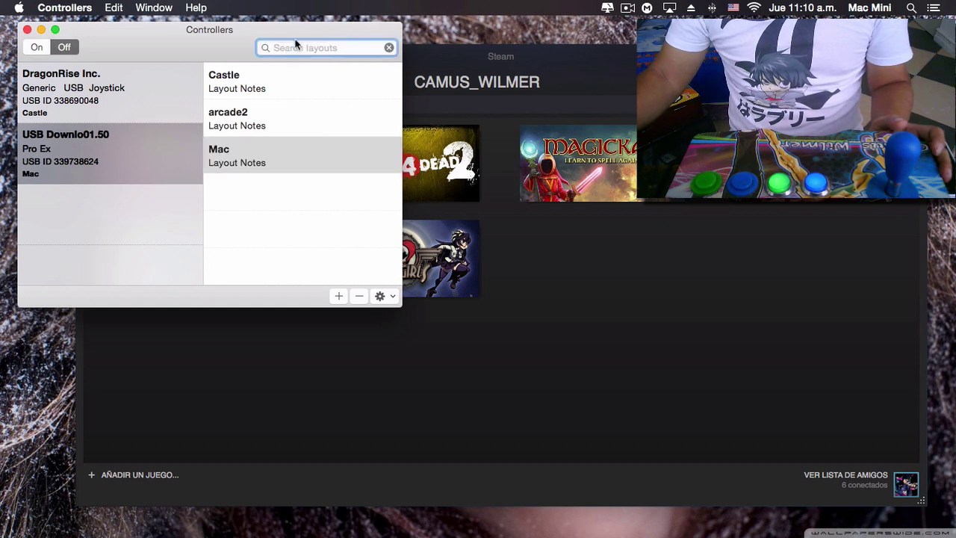
click(262, 168)
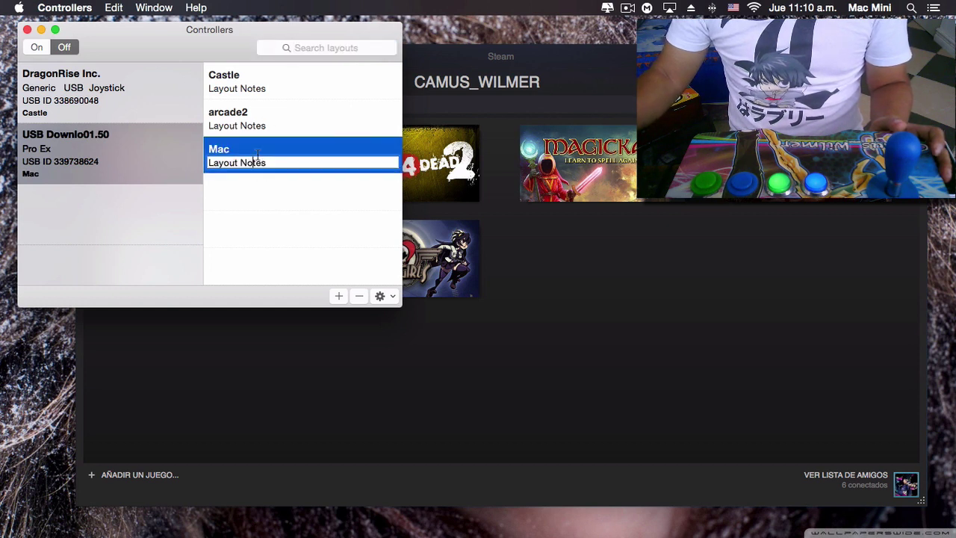
click(257, 150)
right_click(257, 149)
click(244, 172)
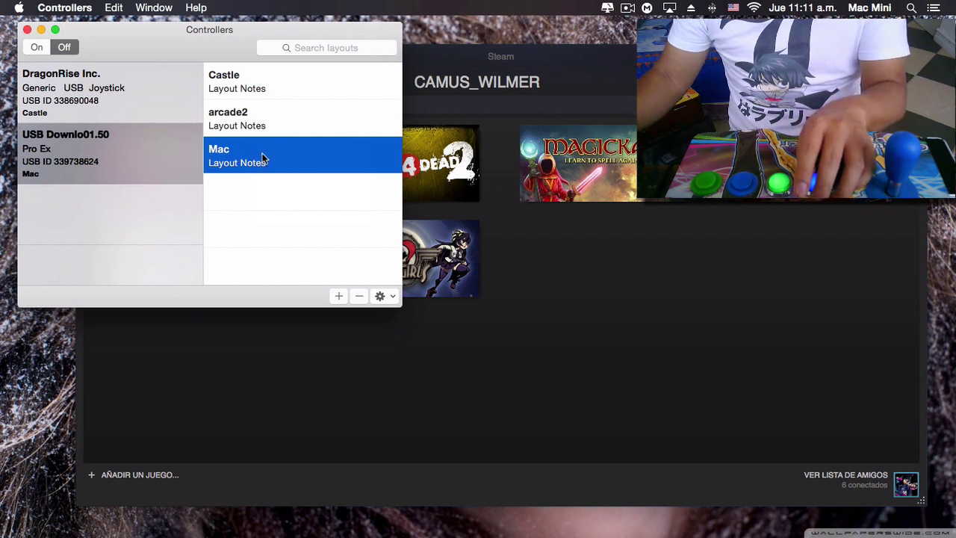
In the Mac layout, map Button 1 to the A key, Button 4 to S and Button 2 to U.
double_click(226, 161)
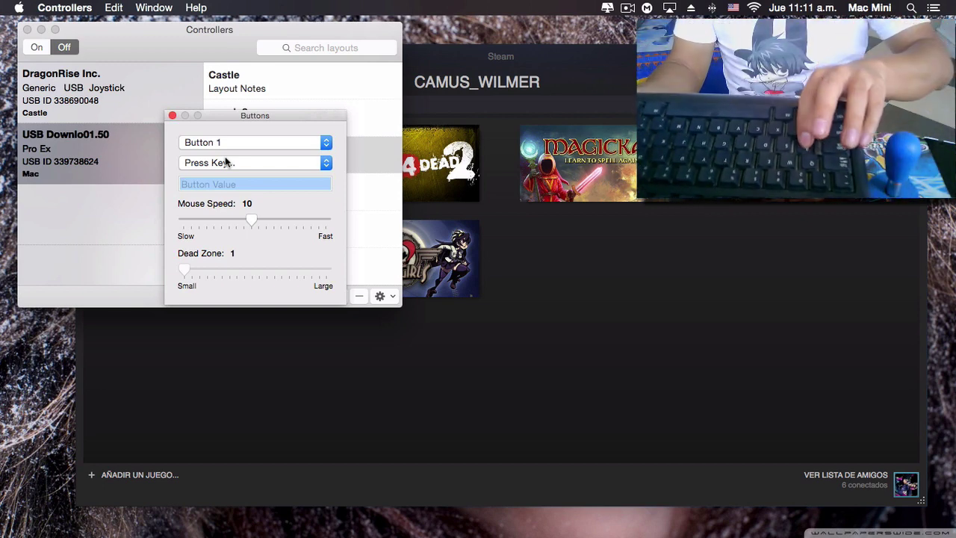
key(a)
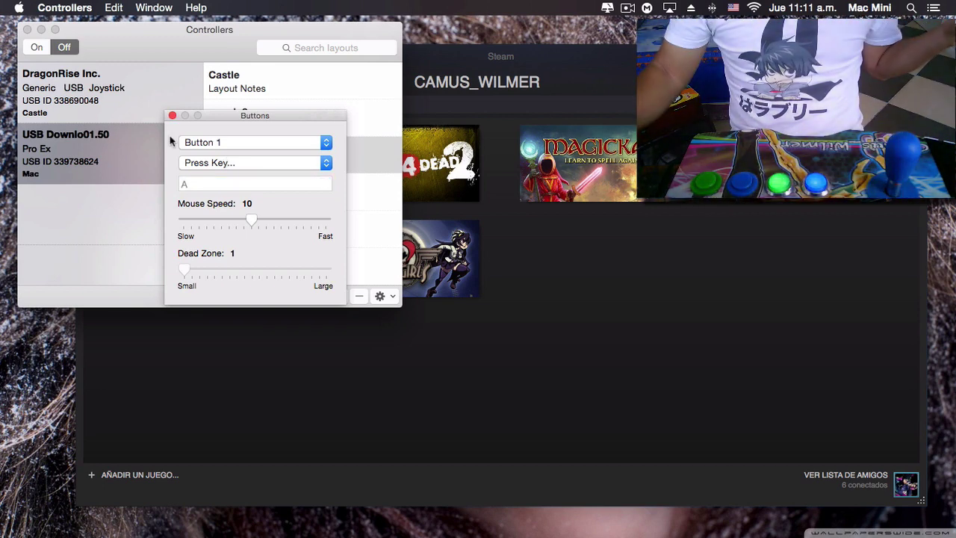
click(171, 116)
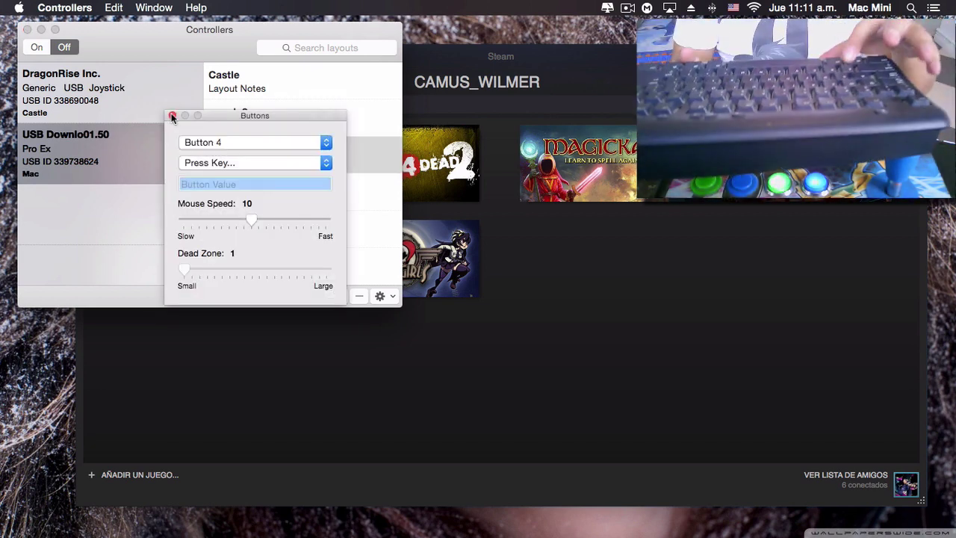
key(s)
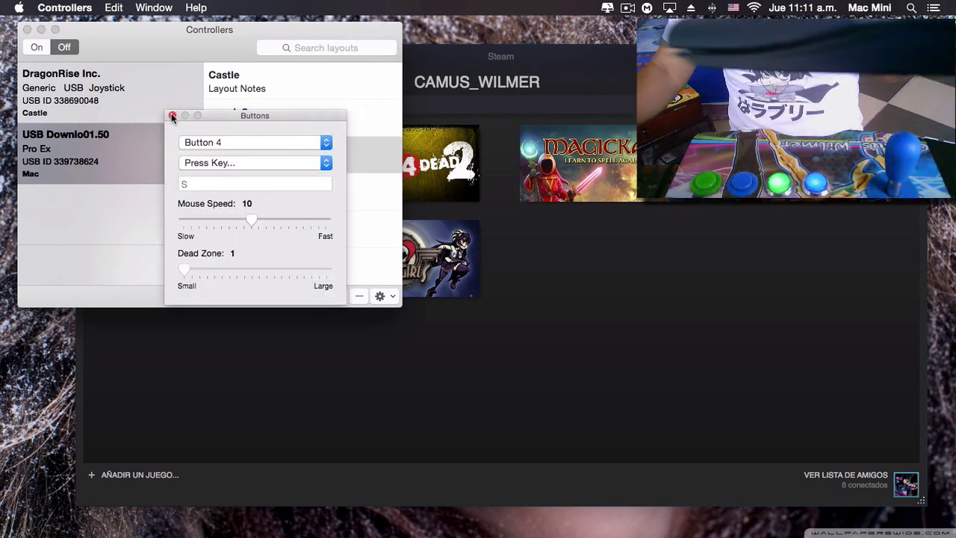
click(172, 116)
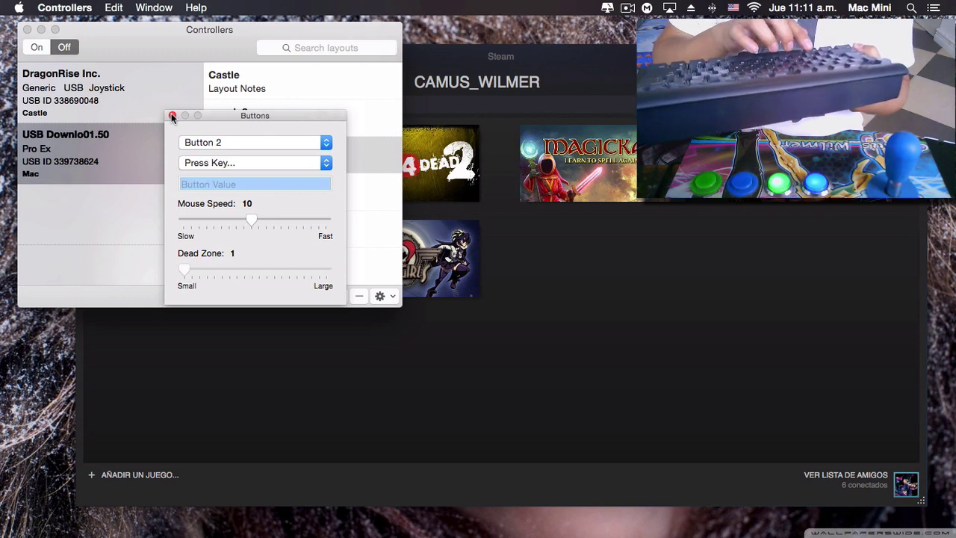
key(u)
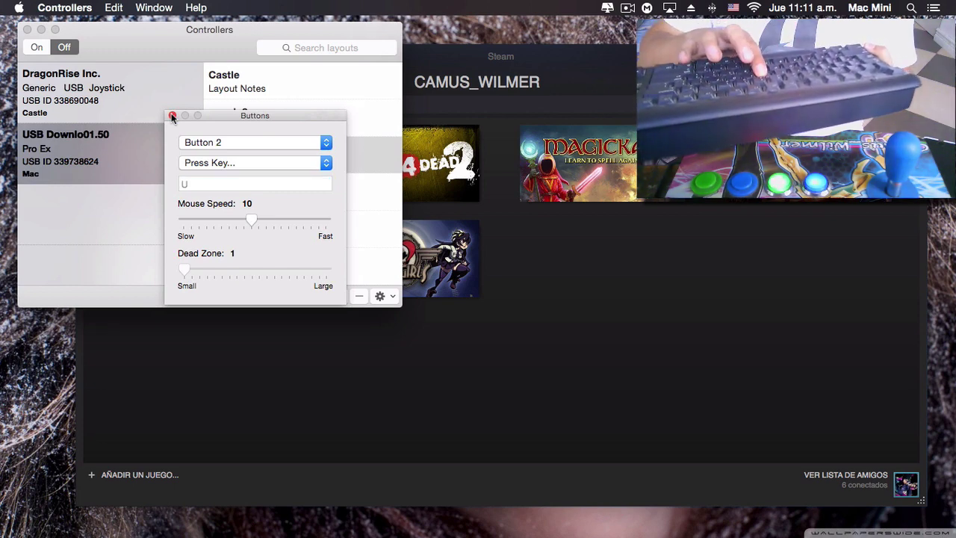
In the Mac layout, map Button 3 to the T key and Button 5 to Z, and close the button assignments.
click(171, 116)
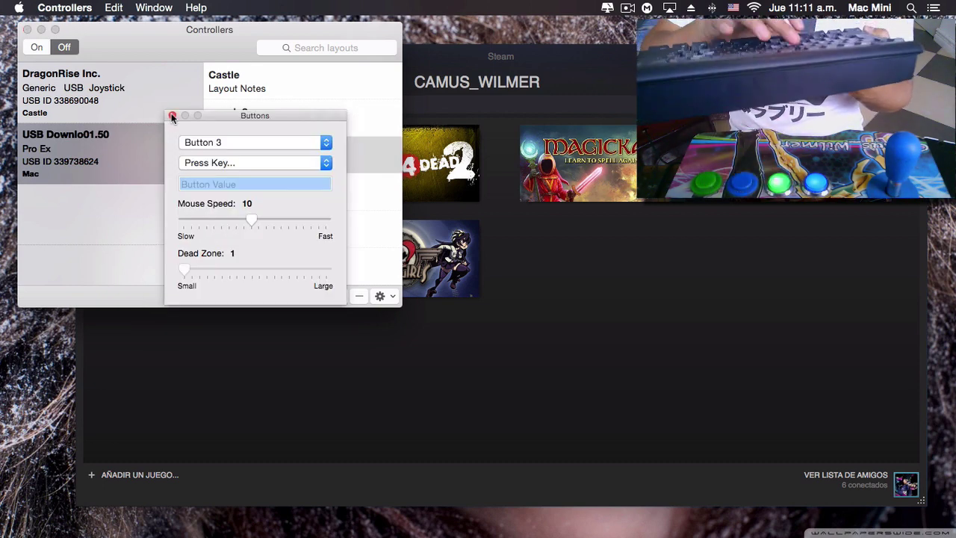
key(t)
click(172, 116)
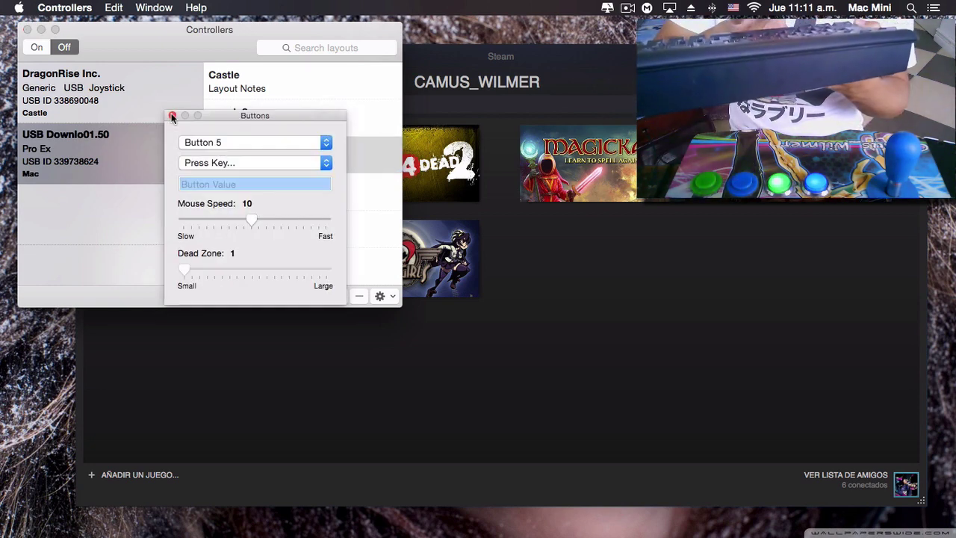
click(172, 115)
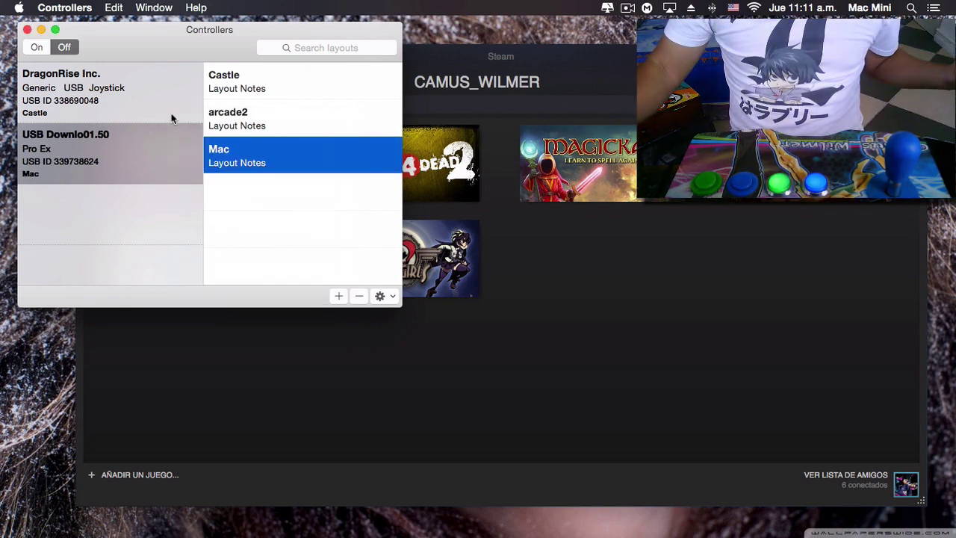
Turn controller mapping on and test the buttons mapped to U, T and Z by entering utz in the layout search.
click(34, 48)
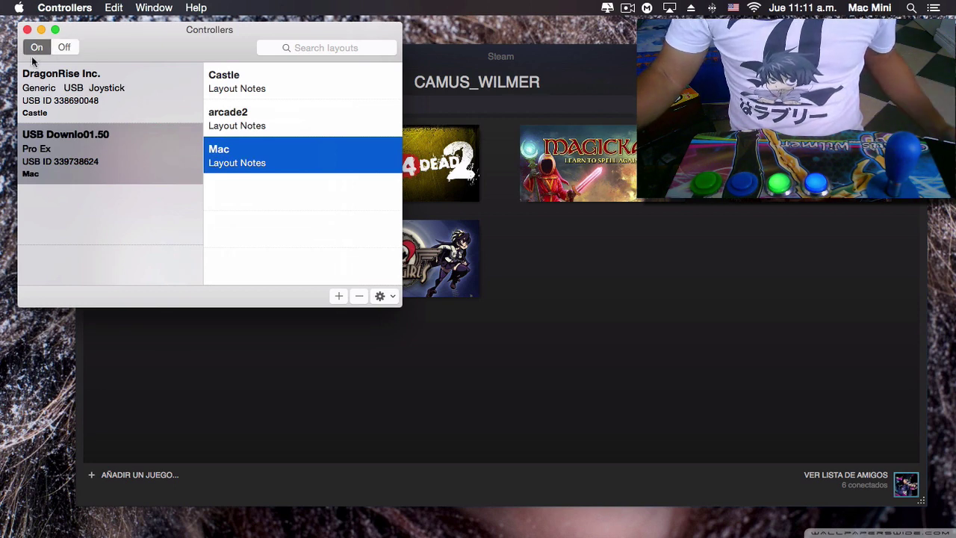
click(298, 46)
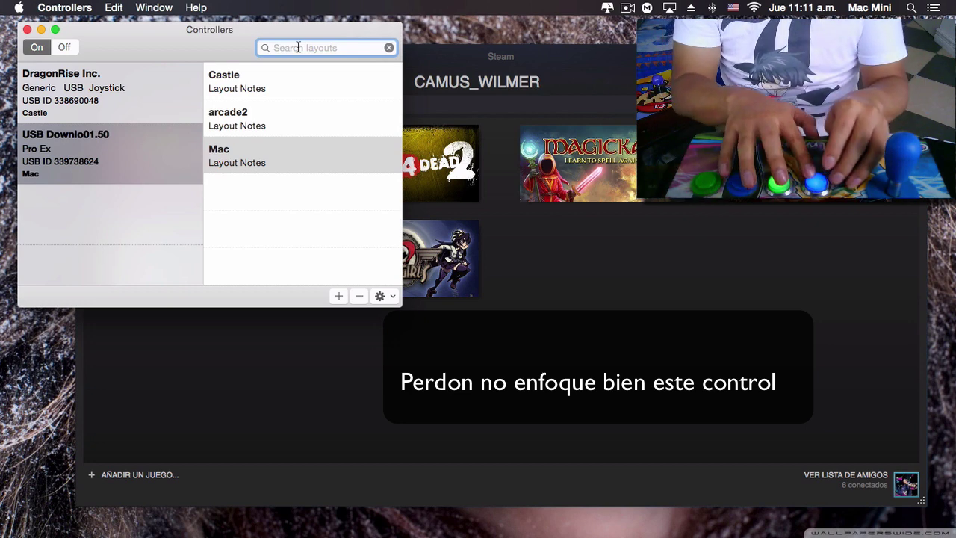
text(utz)
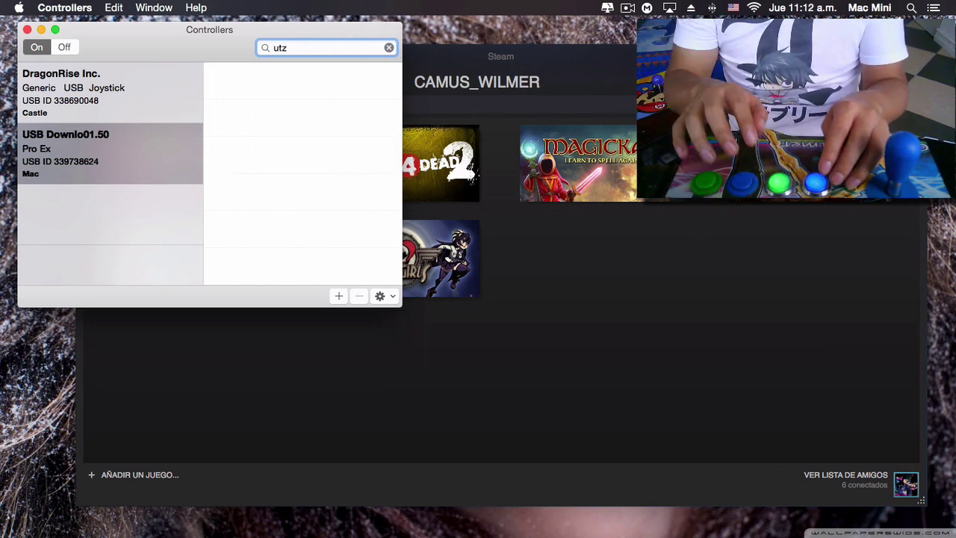
key(BackSpace)
key(BackSpace)
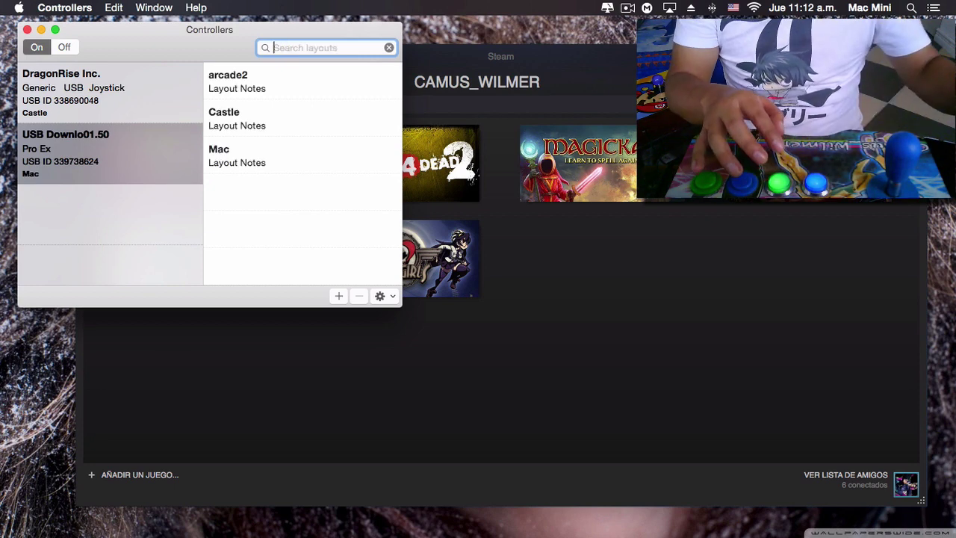
text(ut)
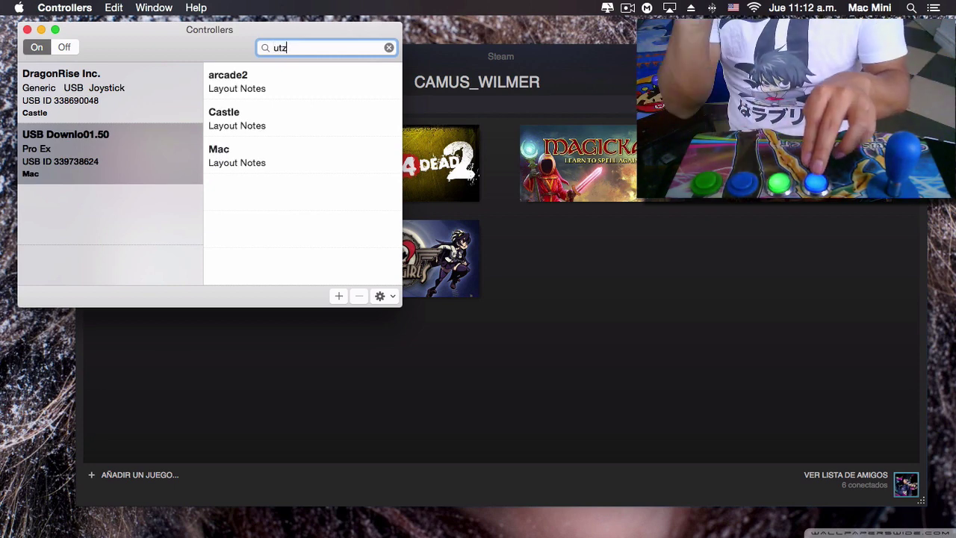
text(z)
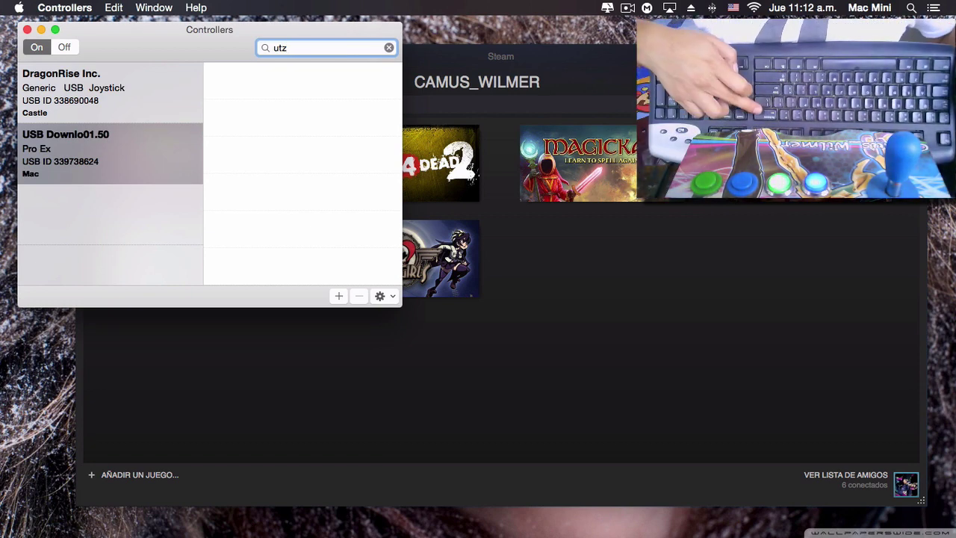
Clear the layout search and test the buttons mapped to A and S by entering asasas.
key(BackSpace)
key(BackSpace)
key(BackSpace)
text(a)
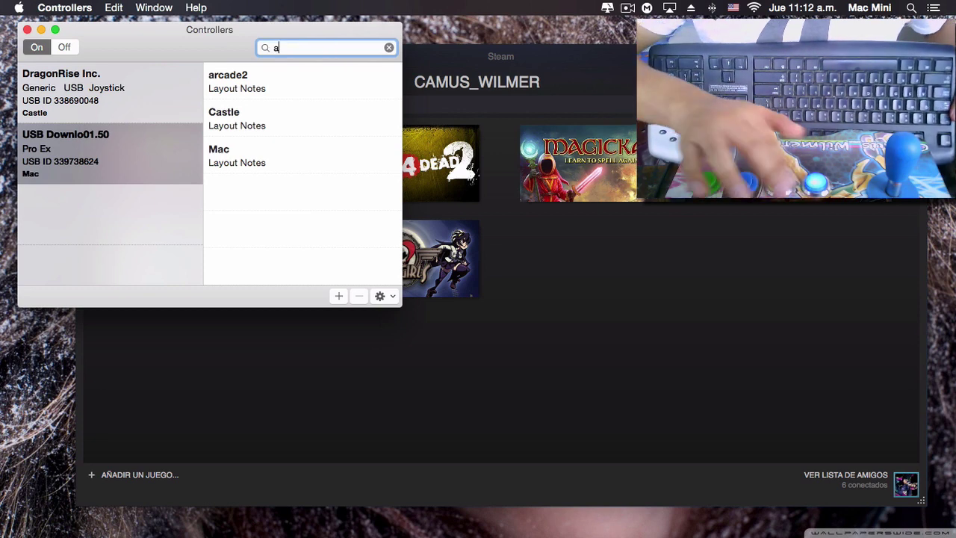
text(sasas)
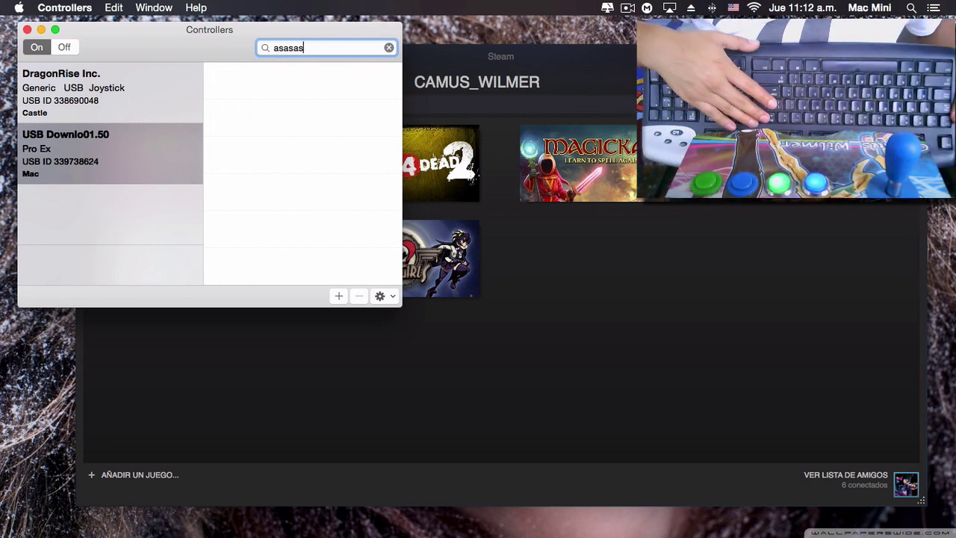
Clear the layout search, enter utz once more with the joystick buttons, and empty the search again.
key(BackSpace)
key(BackSpace)
key(BackSpace)
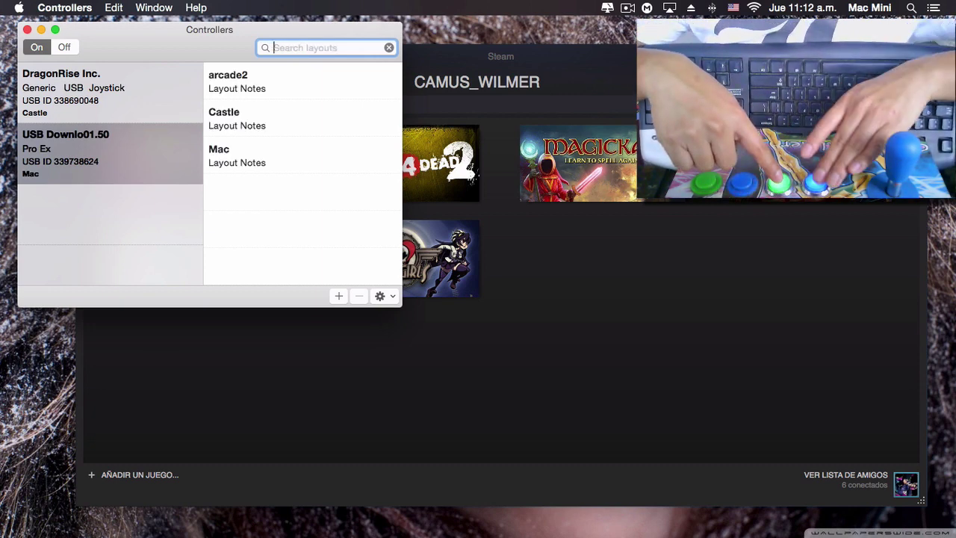
text(utt)
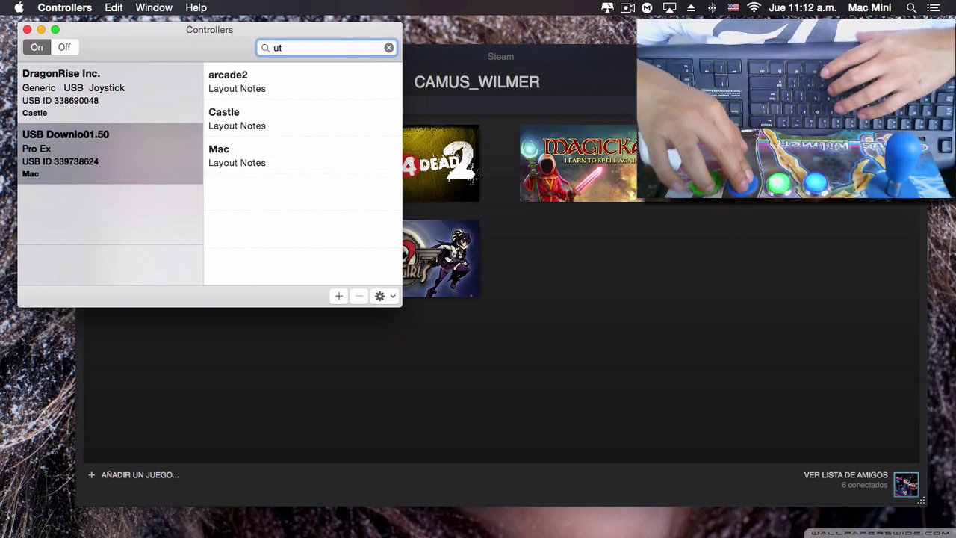
text(z)
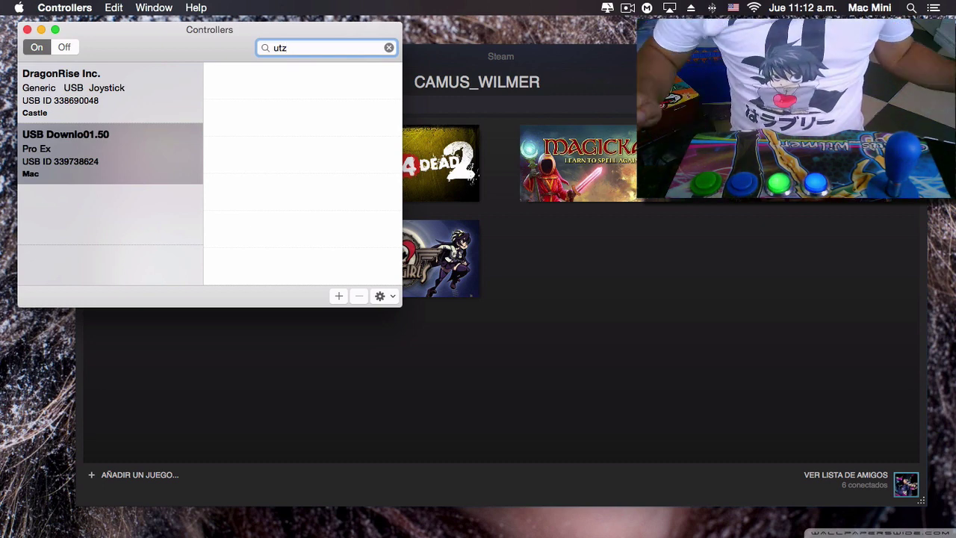
key(BackSpace)
key(BackSpace)
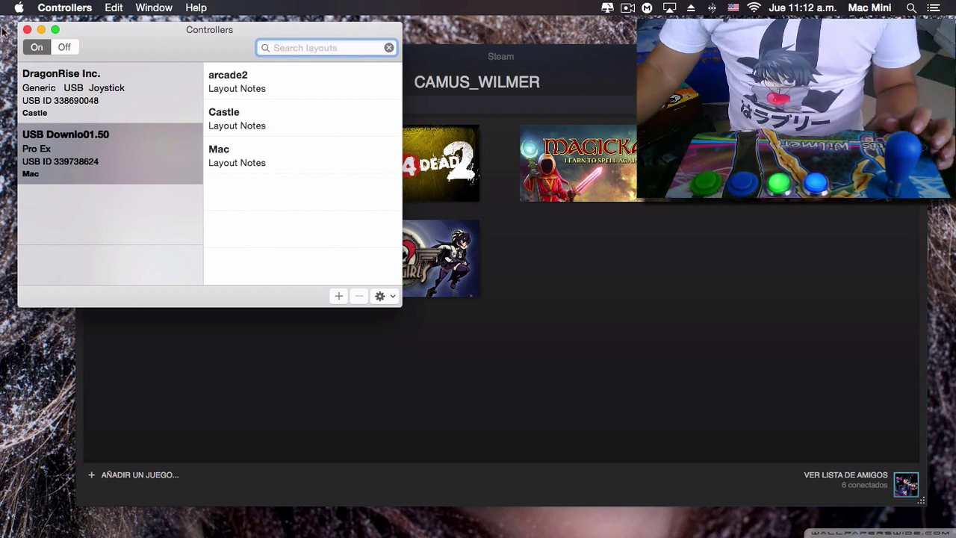
Turn controller mapping off and reselect the USB Downlo01.50 controller.
click(66, 48)
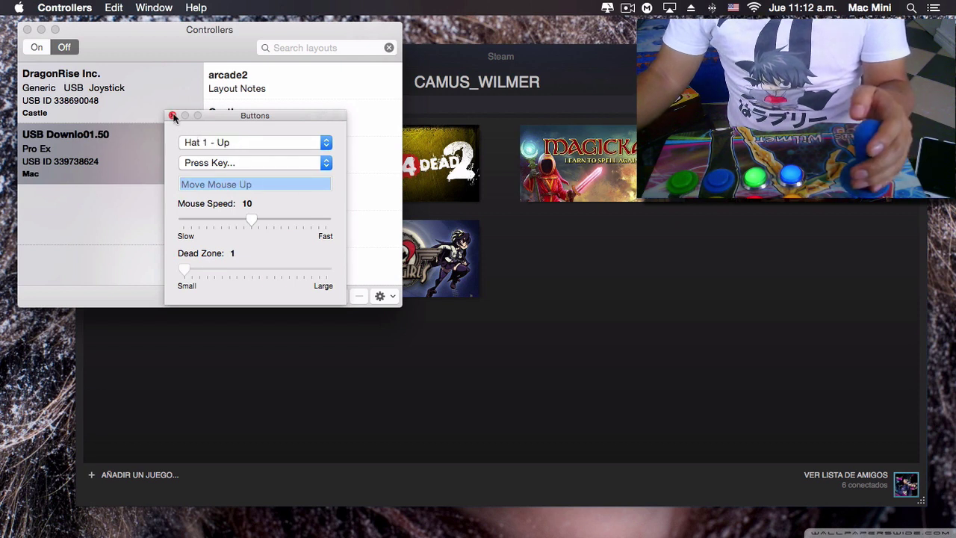
click(171, 116)
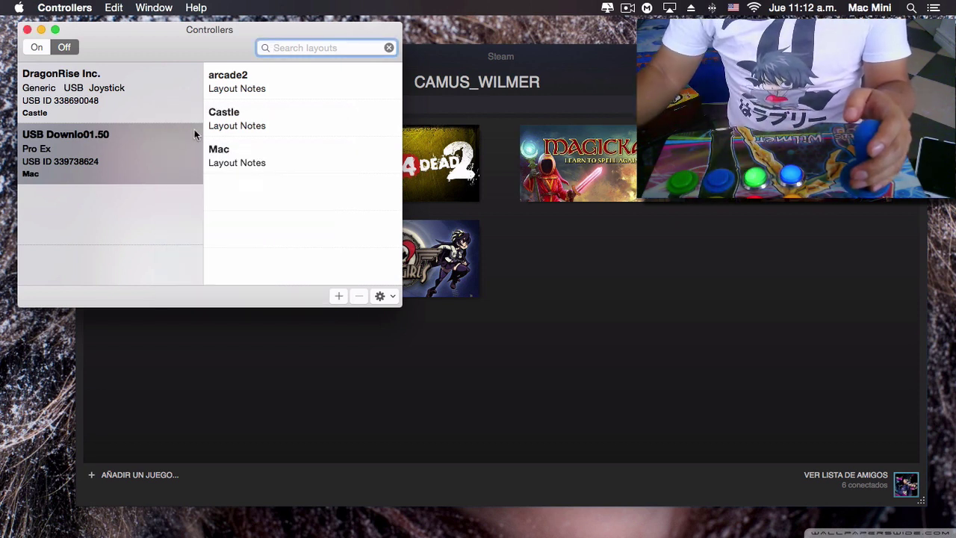
click(96, 116)
click(88, 159)
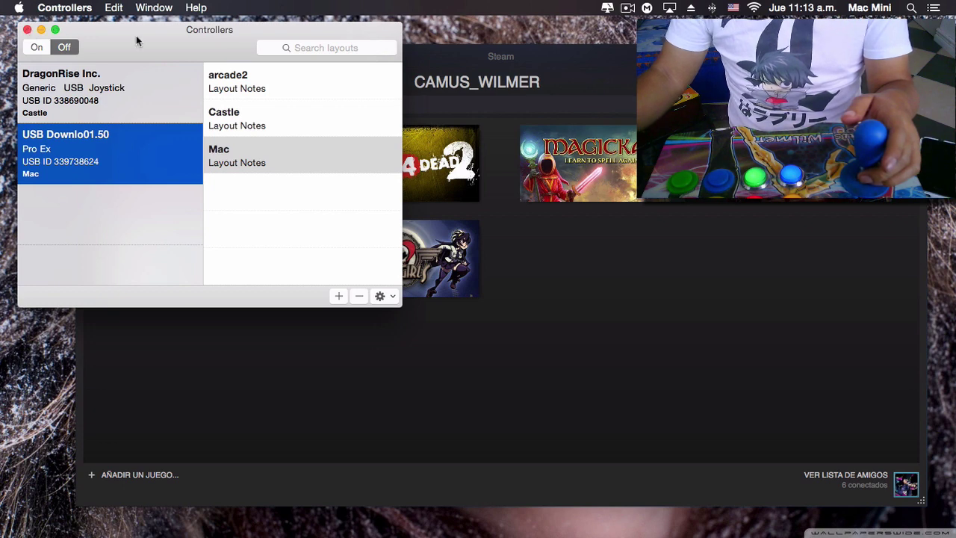
Move the Controllers window over the middle of the Steam library and switch to Finder on the desktop.
drag(135, 35, 283, 50)
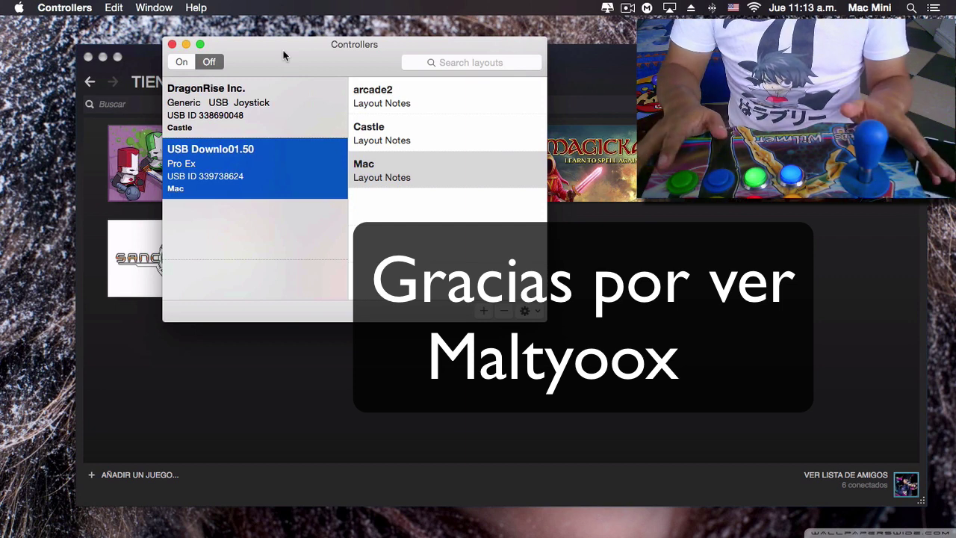
click(31, 96)
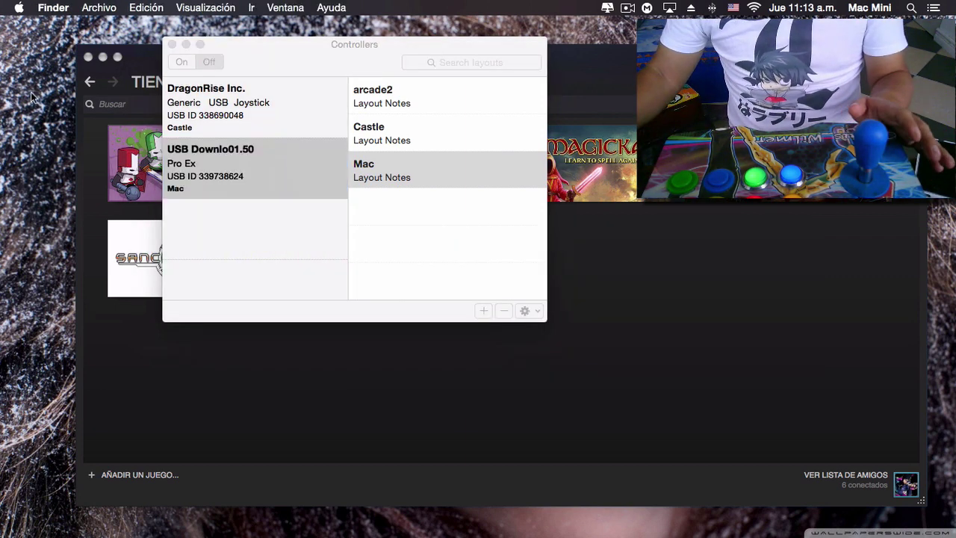